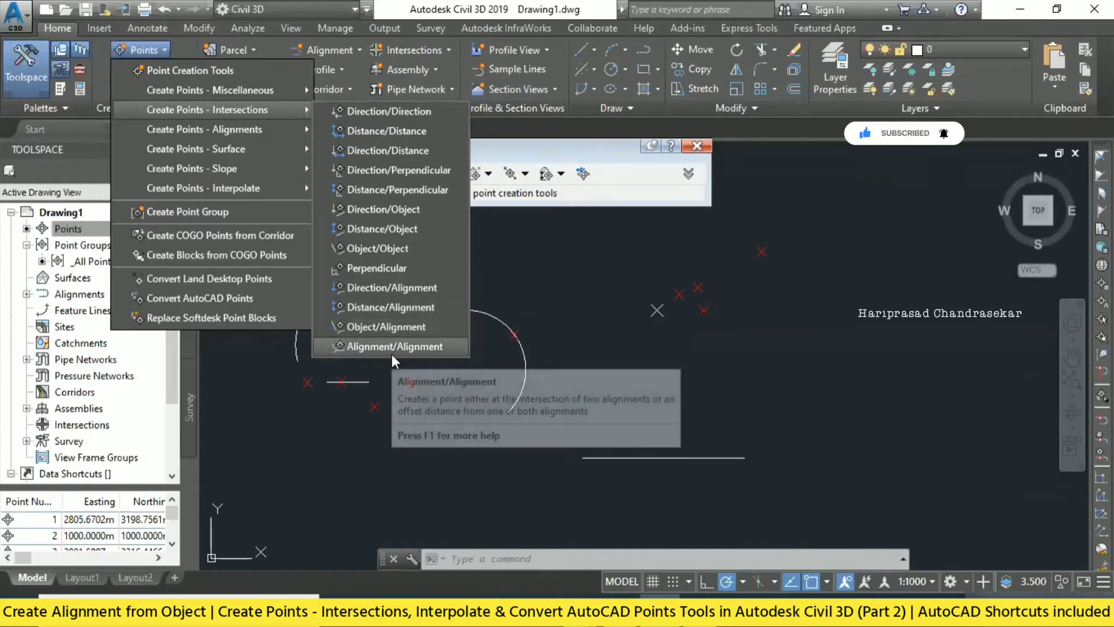
Step: Draw an open zigzag polyline with four segments in the empty area beside the existing points
{"action": "left_click", "coordinate": [778, 388]}
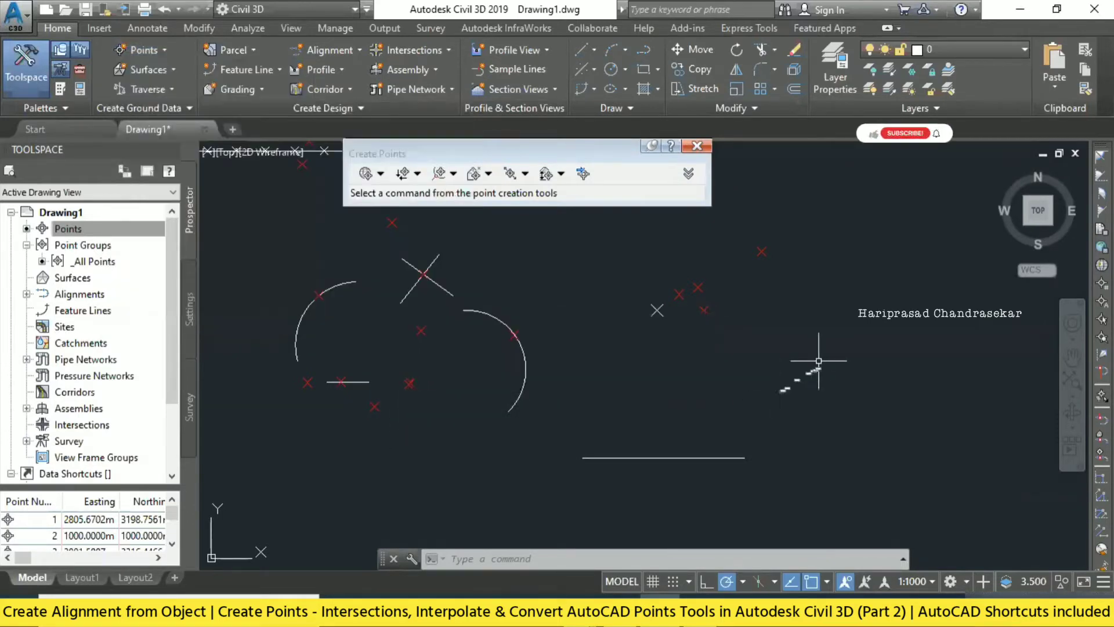
{"action": "scroll", "coordinate": [518, 424], "scroll_direction": "down", "scroll_amount": 2}
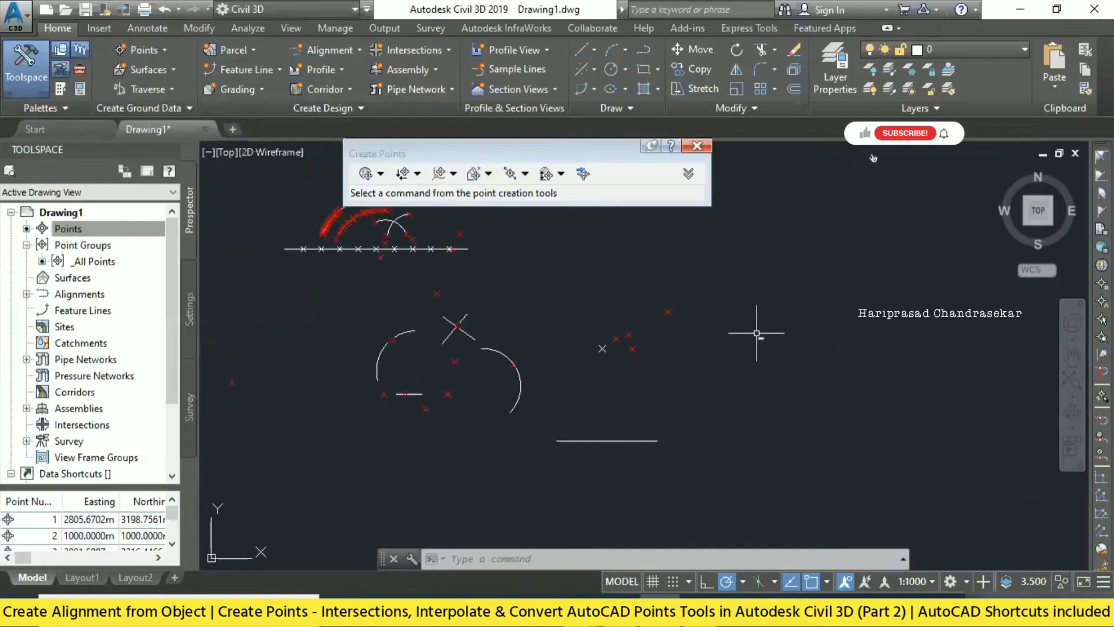
{"action": "middle_click_drag", "start_coordinate": [756, 333], "coordinate": [543, 457]}
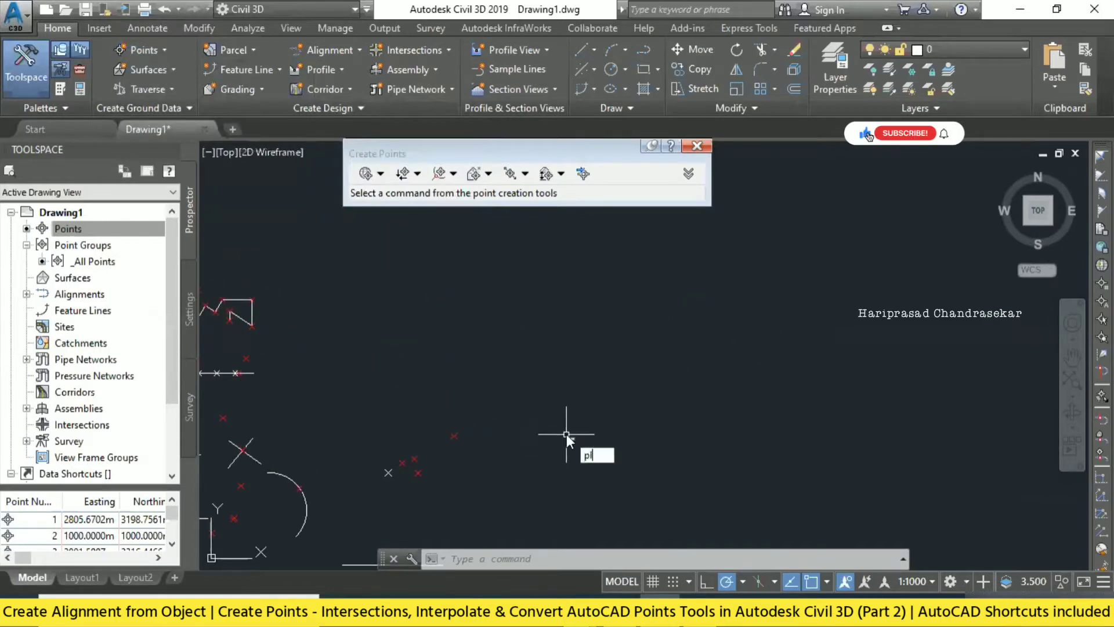
{"action": "key", "text": "Return"}
{"action": "left_click", "coordinate": [519, 456]}
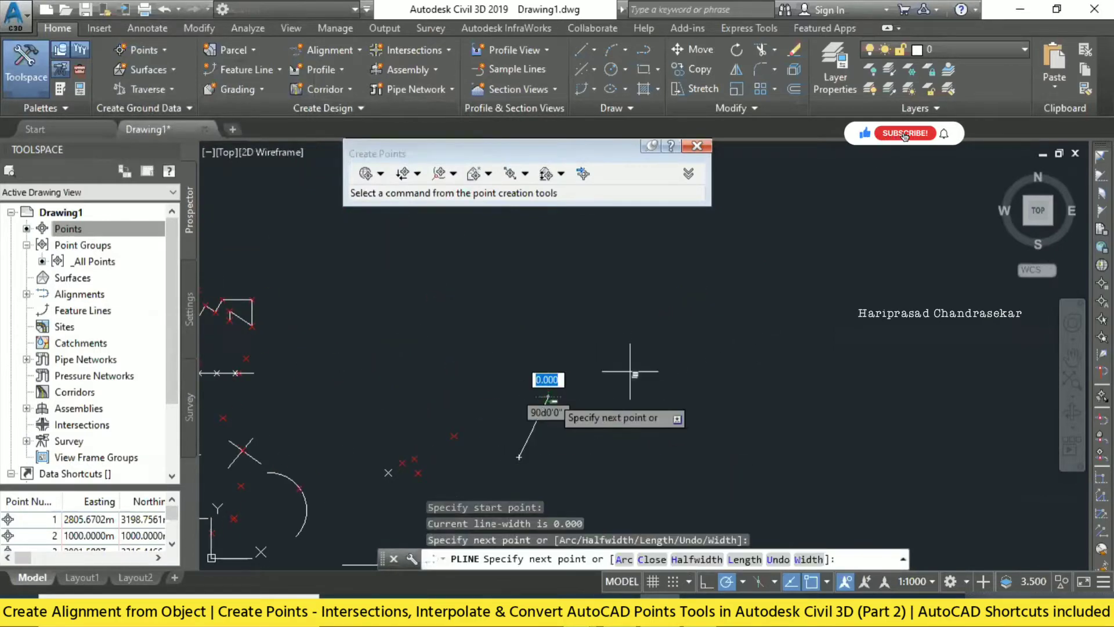
{"action": "left_click", "coordinate": [549, 397]}
{"action": "left_click", "coordinate": [636, 359]}
{"action": "left_click", "coordinate": [676, 425]}
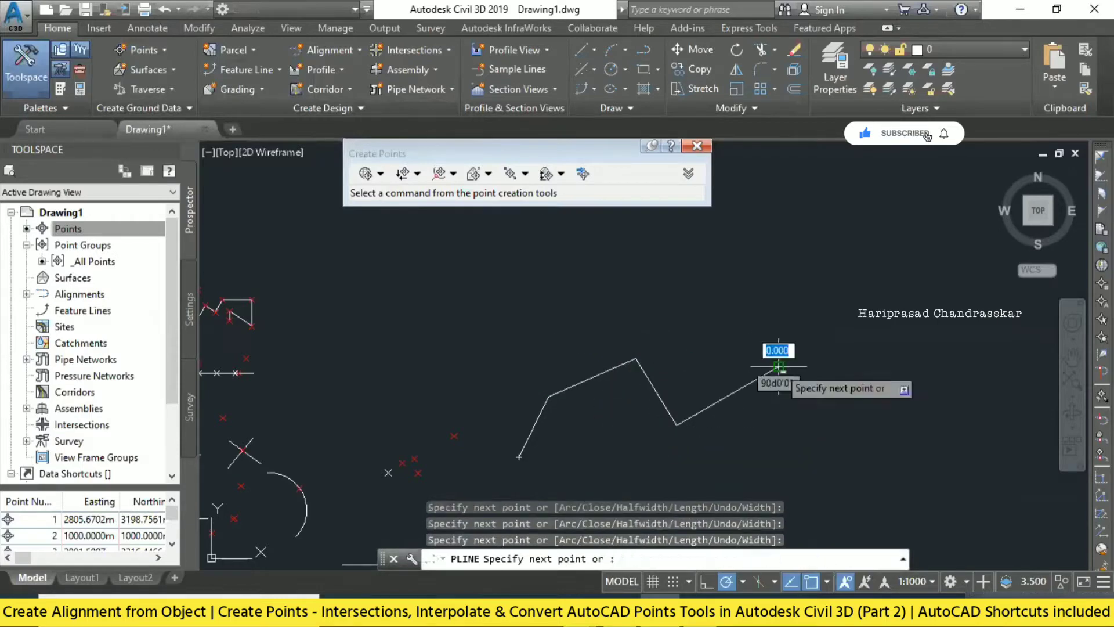
{"action": "left_click", "coordinate": [779, 367]}
{"action": "key", "text": "Escape"}
{"action": "middle_click_drag", "start_coordinate": [644, 357], "coordinate": [627, 308]}
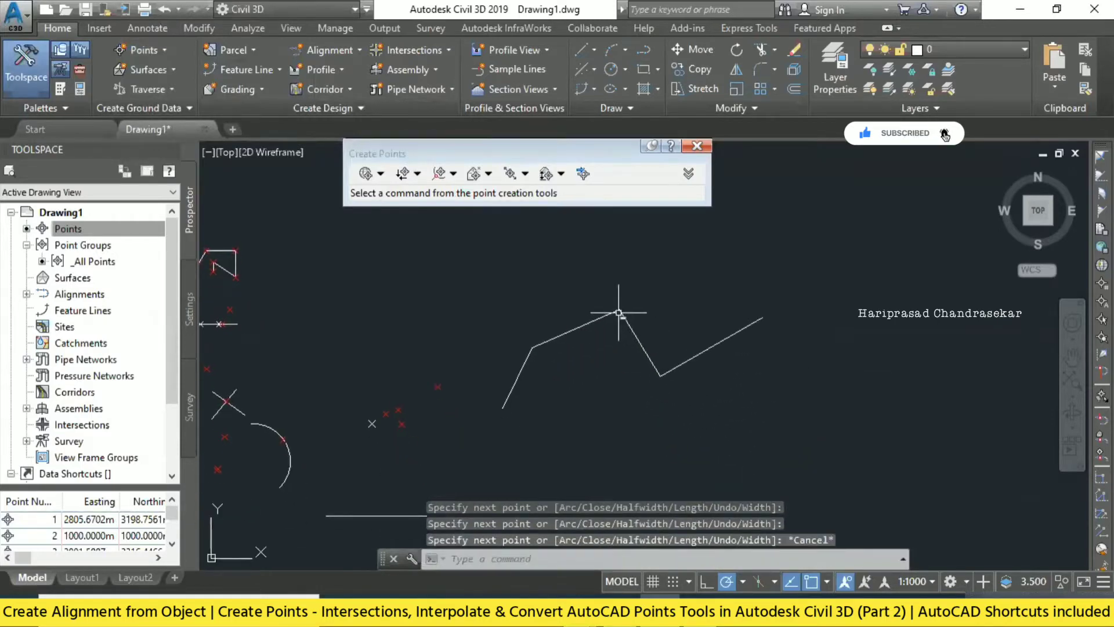
Step: Create a centerline alignment from the zigzag polyline, accepting its direction, with 200 m curves between tangents and existing entities erased
{"action": "left_click", "coordinate": [340, 53]}
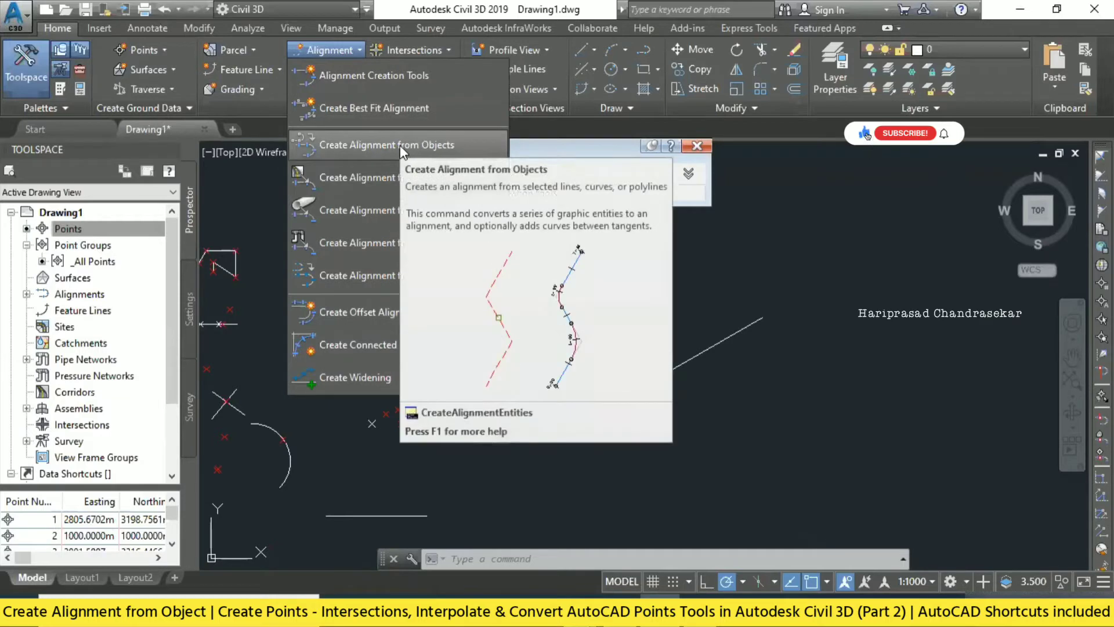
{"action": "left_click", "coordinate": [399, 145]}
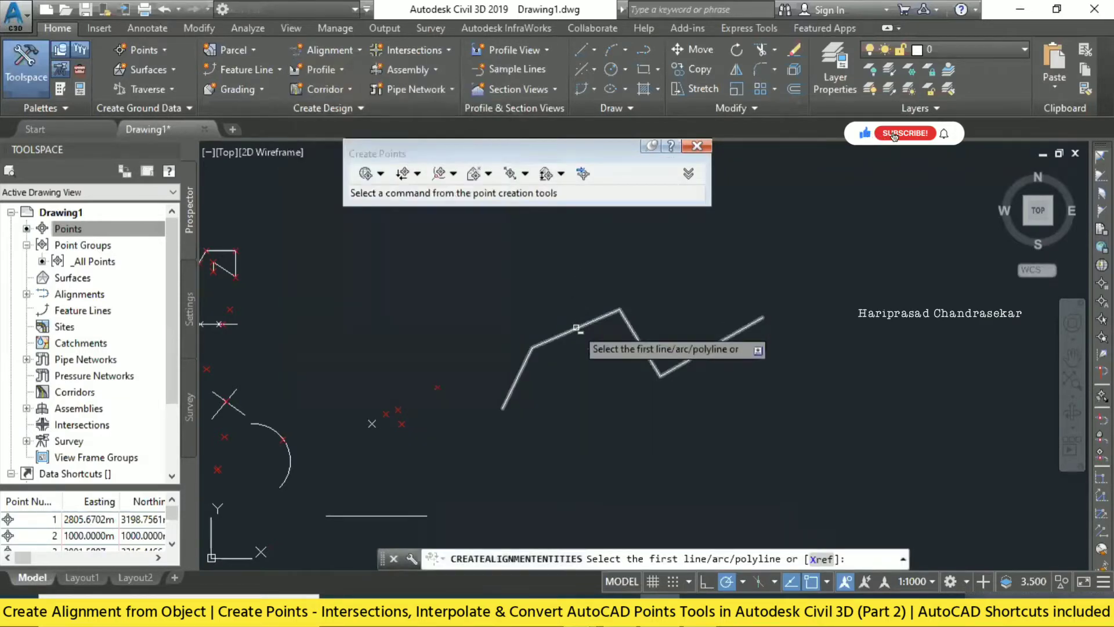
{"action": "left_click", "coordinate": [578, 328]}
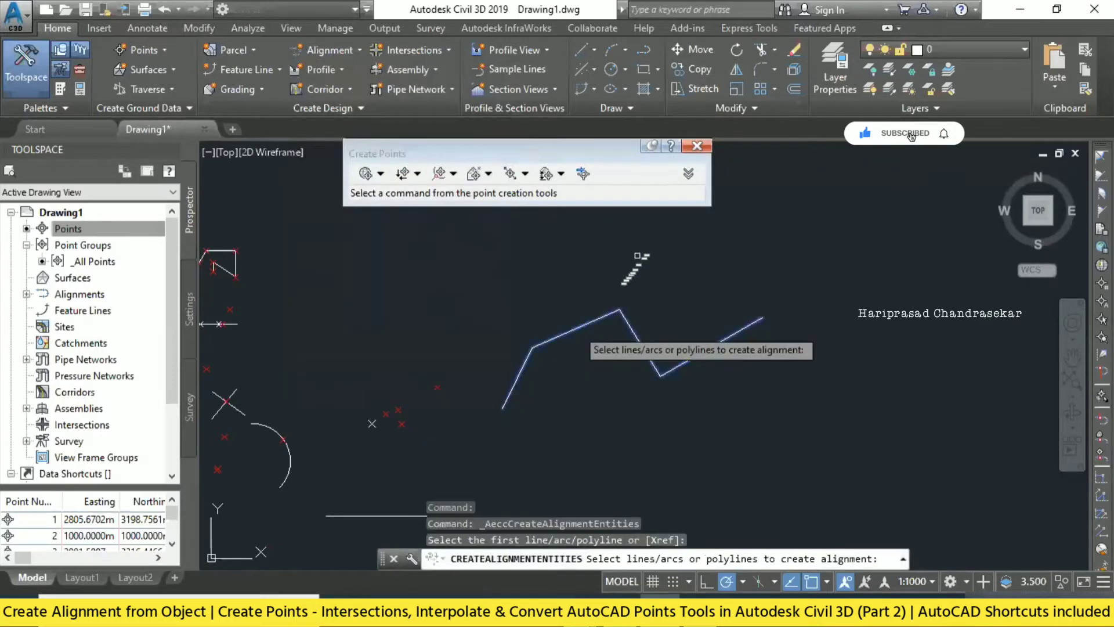
{"action": "key", "text": "Return"}
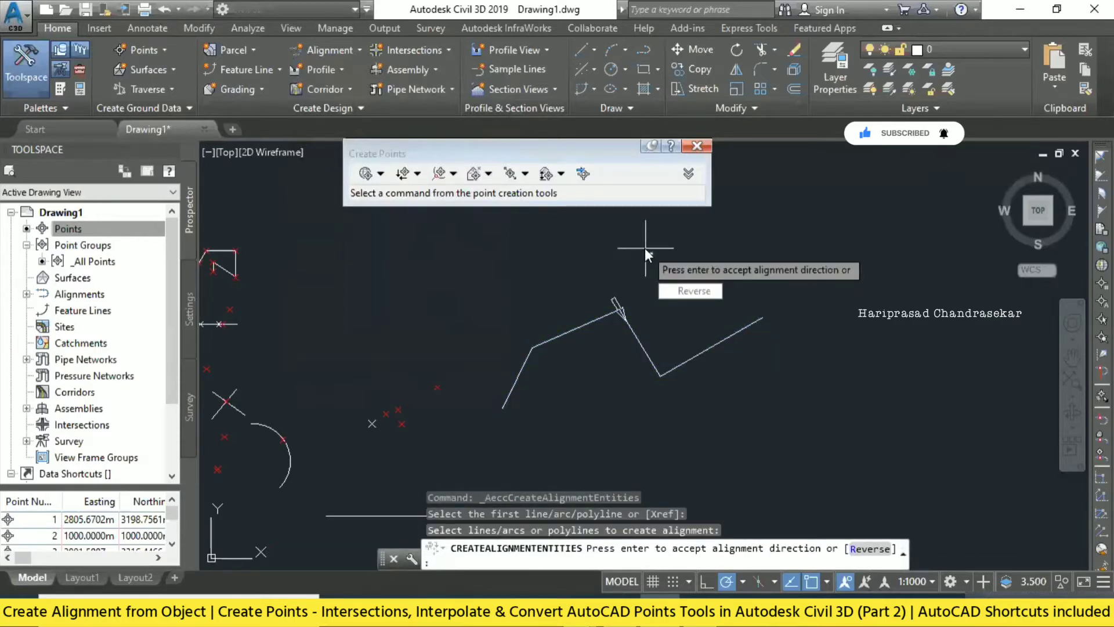
{"action": "key", "text": "Return"}
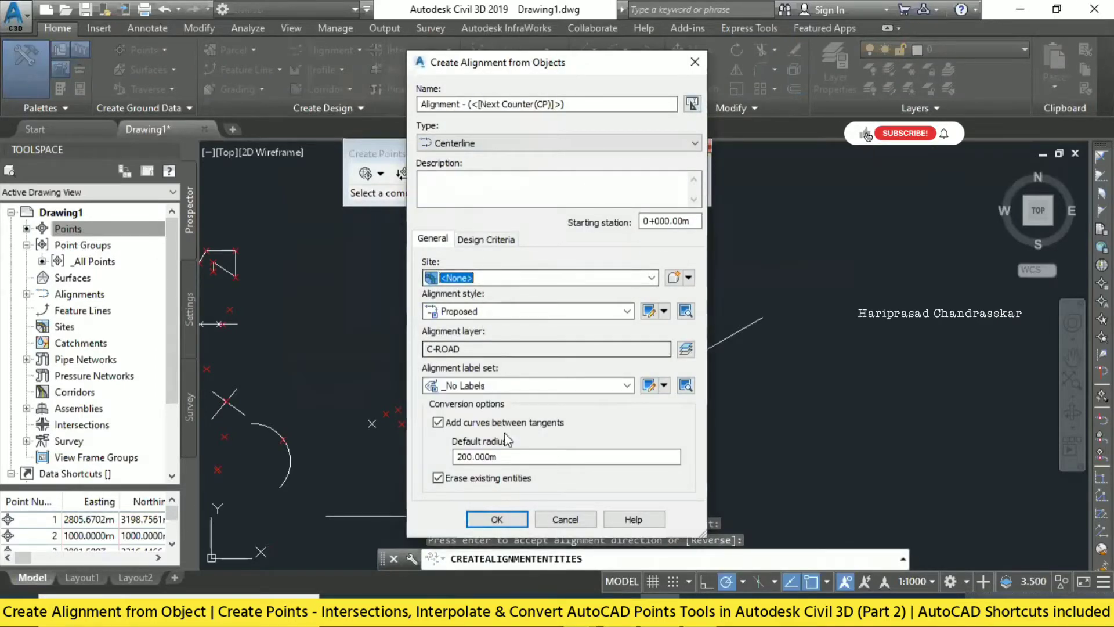
{"action": "left_click", "coordinate": [497, 519]}
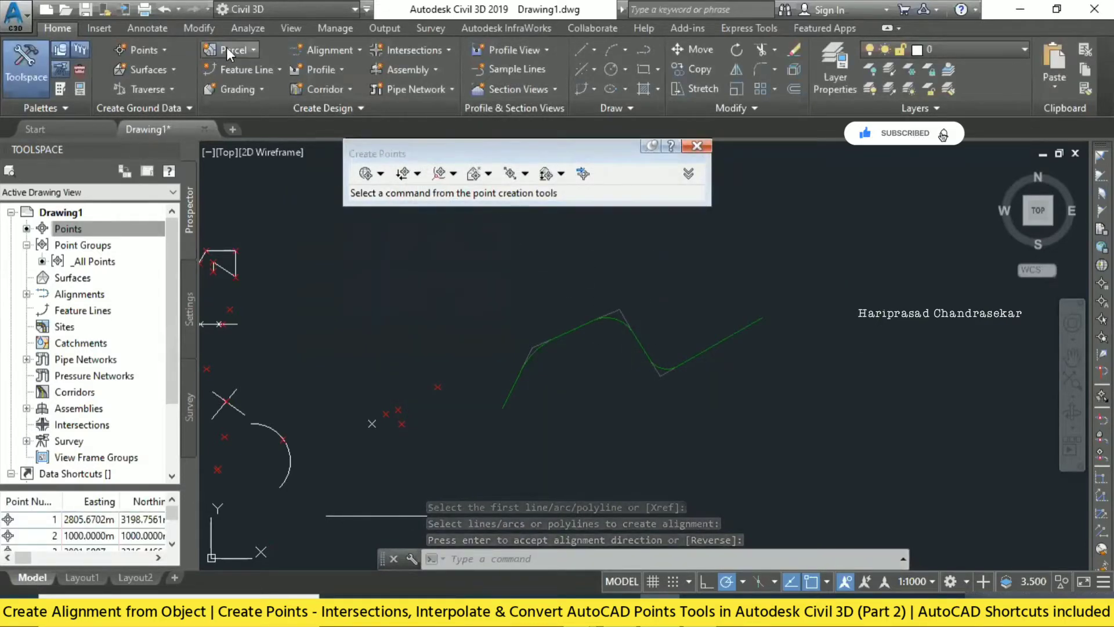
Step: Create a Direction/Alignment intersection point on the alignment at 0 offset, aiming up from a start point below it, with default description and elevation
{"action": "left_click", "coordinate": [148, 50]}
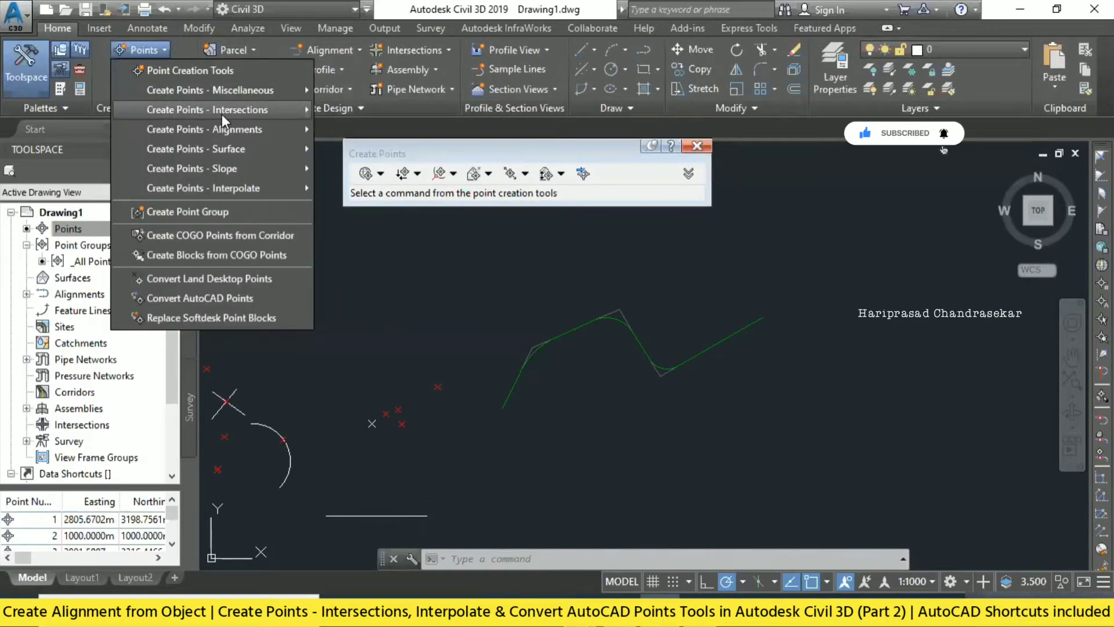
{"action": "mouse_move", "coordinate": [221, 113]}
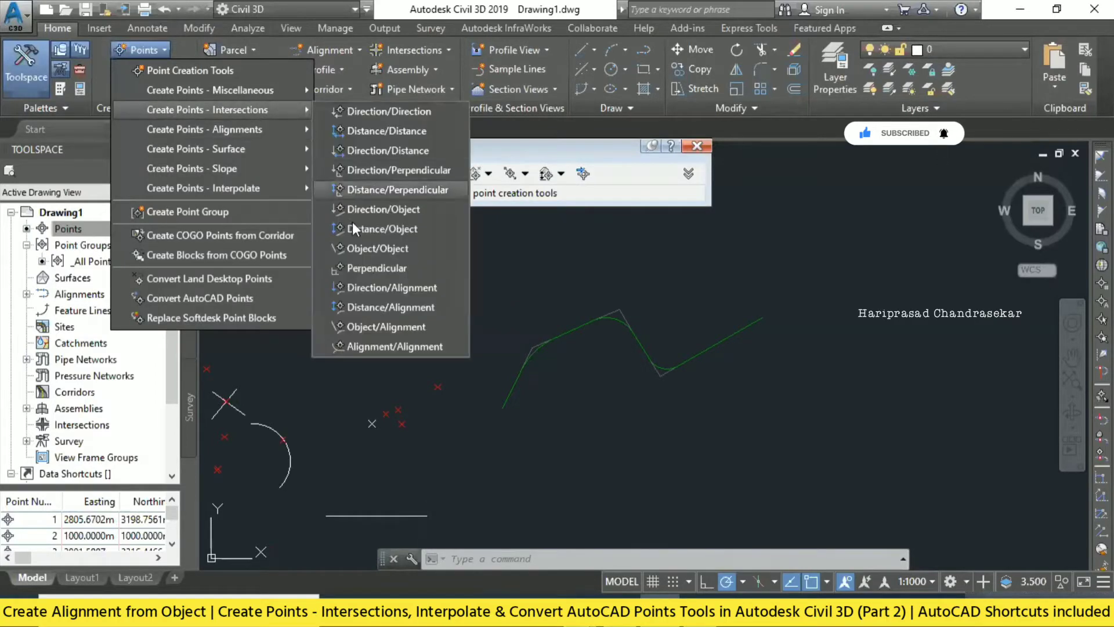
{"action": "left_click", "coordinate": [408, 289]}
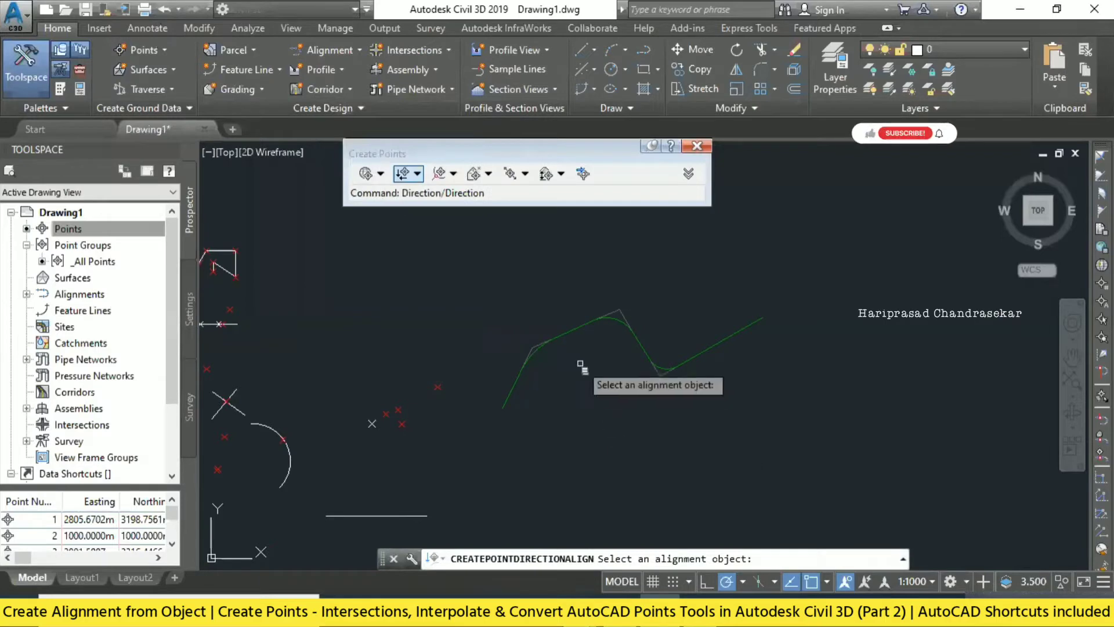
{"action": "left_click", "coordinate": [538, 350]}
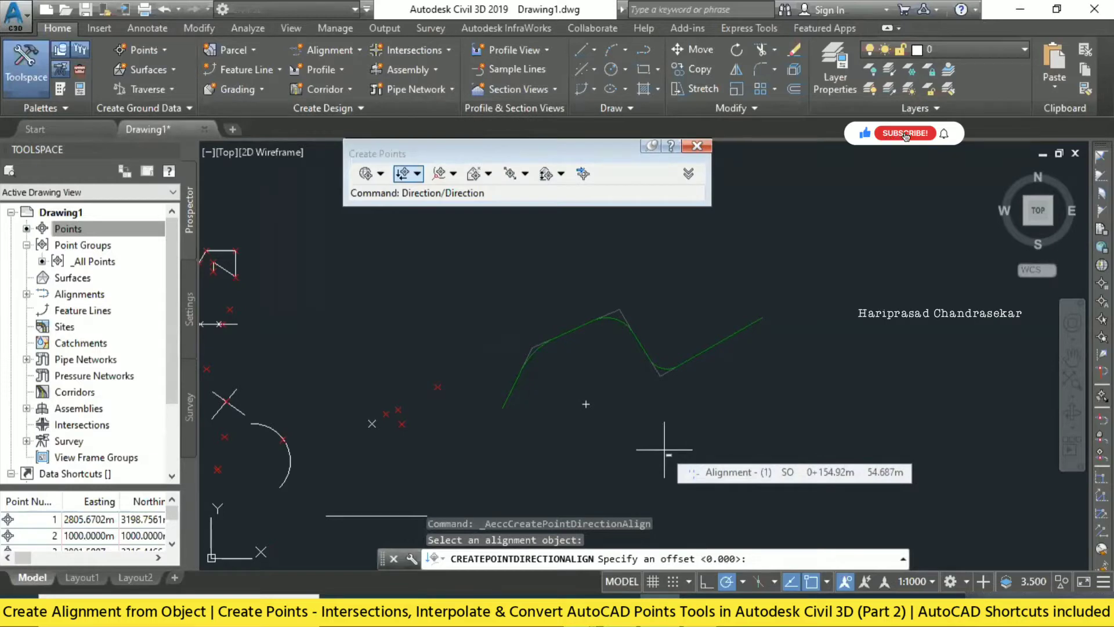
{"action": "key", "text": "Return"}
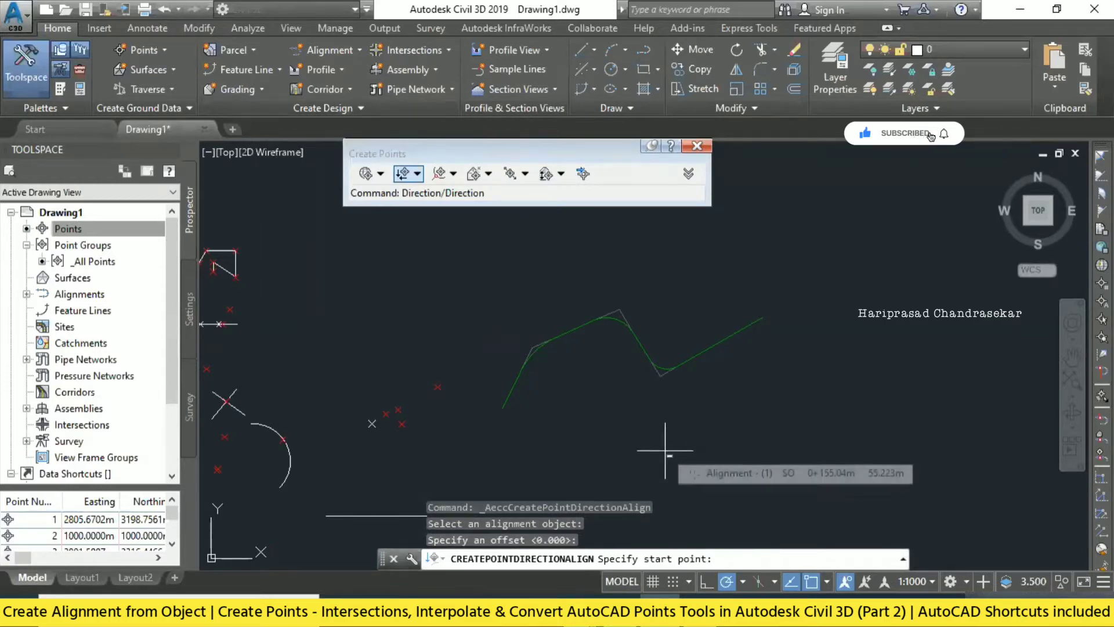
{"action": "left_click", "coordinate": [625, 464]}
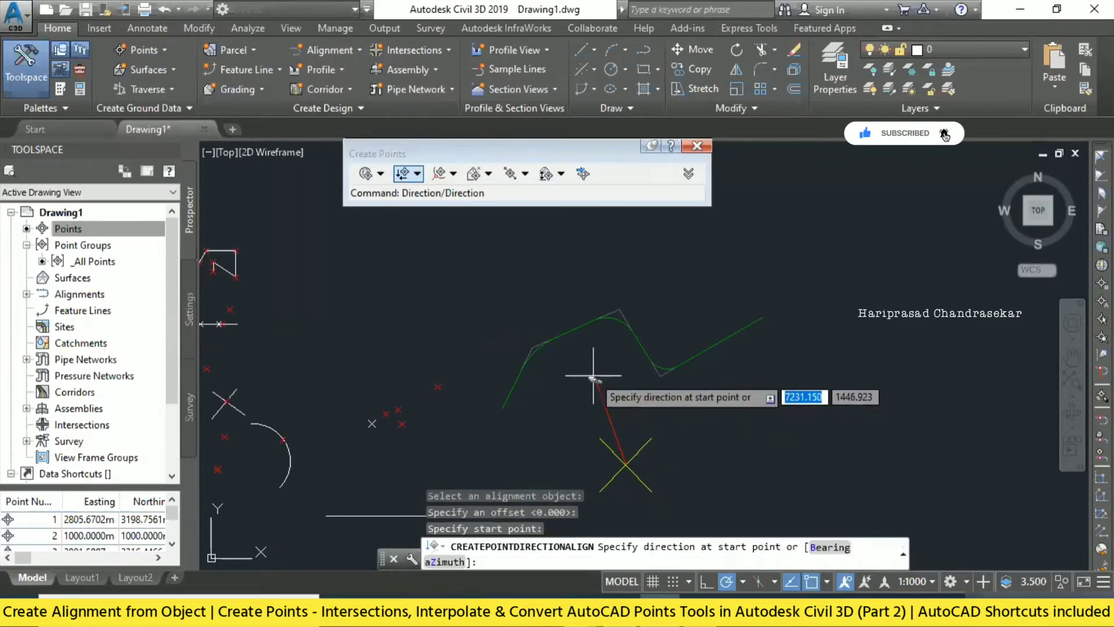
{"action": "left_click", "coordinate": [606, 405]}
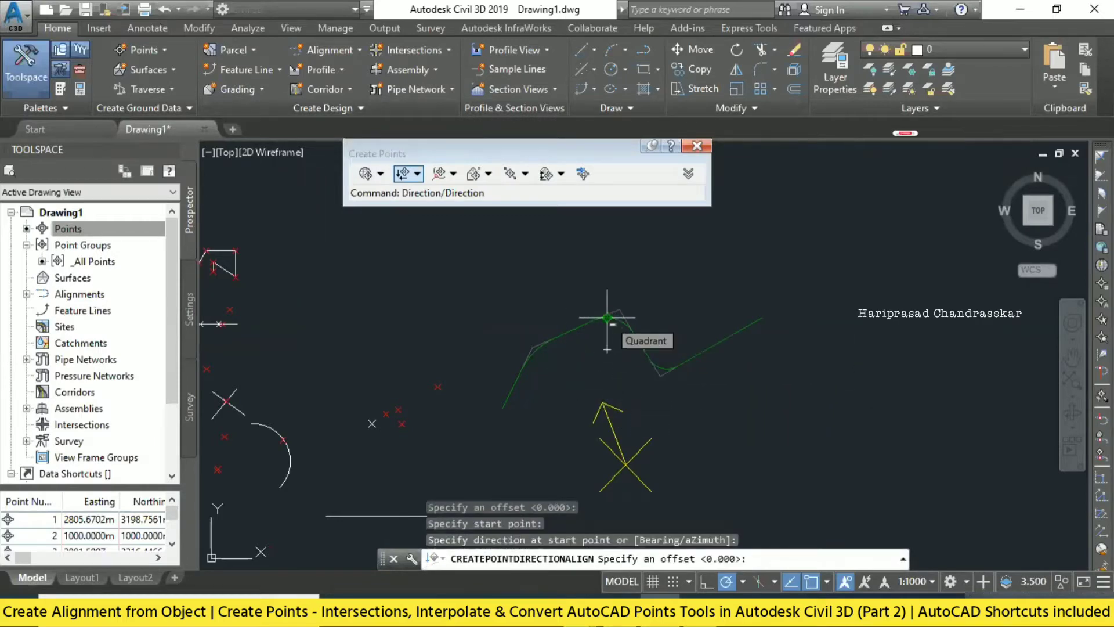
{"action": "key", "text": "Return"}
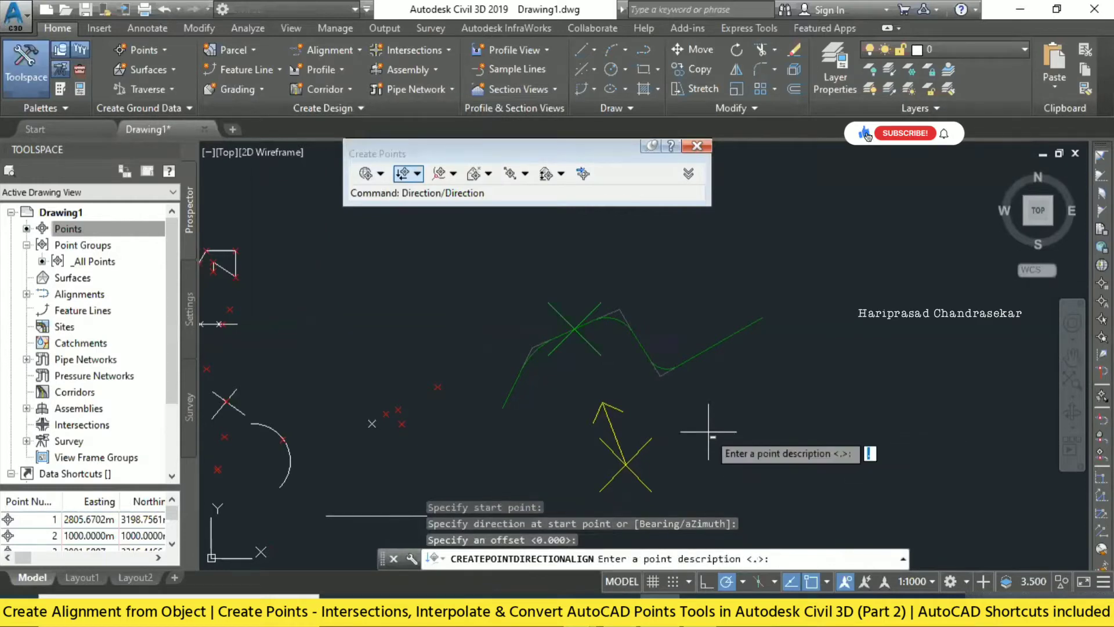
{"action": "key", "text": "Return"}
{"action": "key", "text": "Return"}
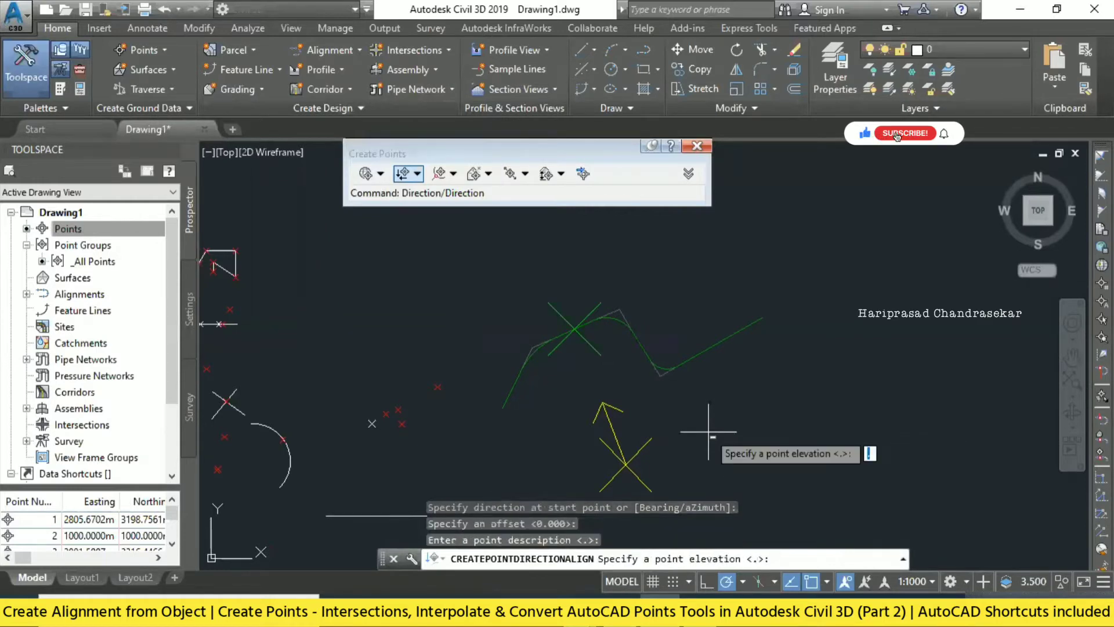
{"action": "key", "text": "Return"}
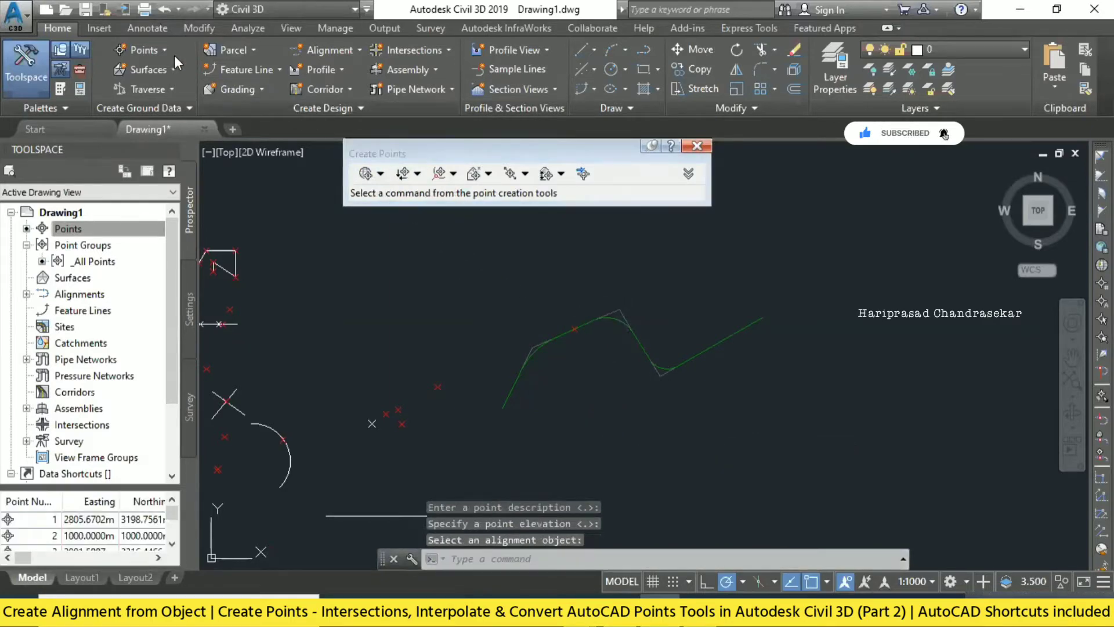
Step: Try to create a Distance/Alignment intersection point with 0 offset, a radial point below the alignment's second tangent and a radius of 7000
{"action": "left_click", "coordinate": [137, 47]}
{"action": "mouse_move", "coordinate": [254, 87]}
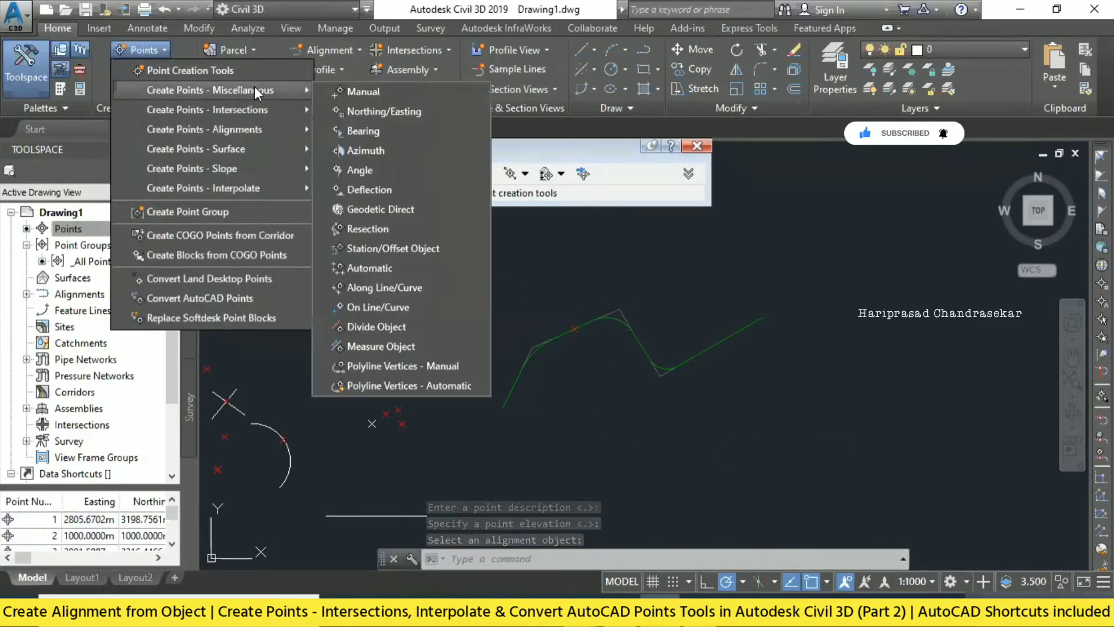
{"action": "mouse_move", "coordinate": [258, 110]}
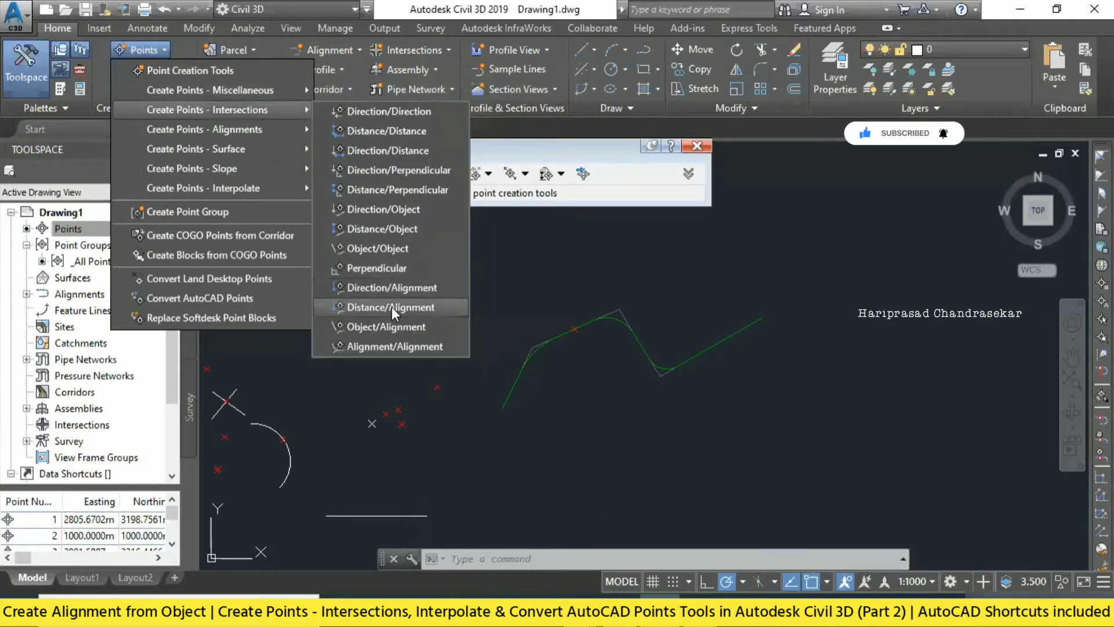
{"action": "left_click", "coordinate": [392, 306]}
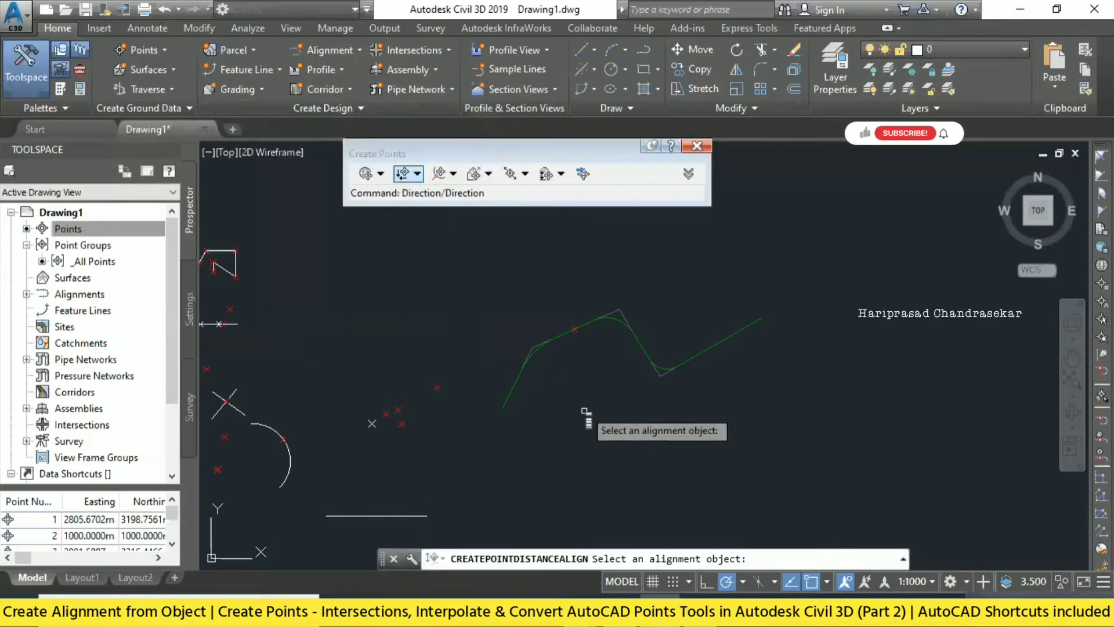
{"action": "left_click", "coordinate": [617, 319]}
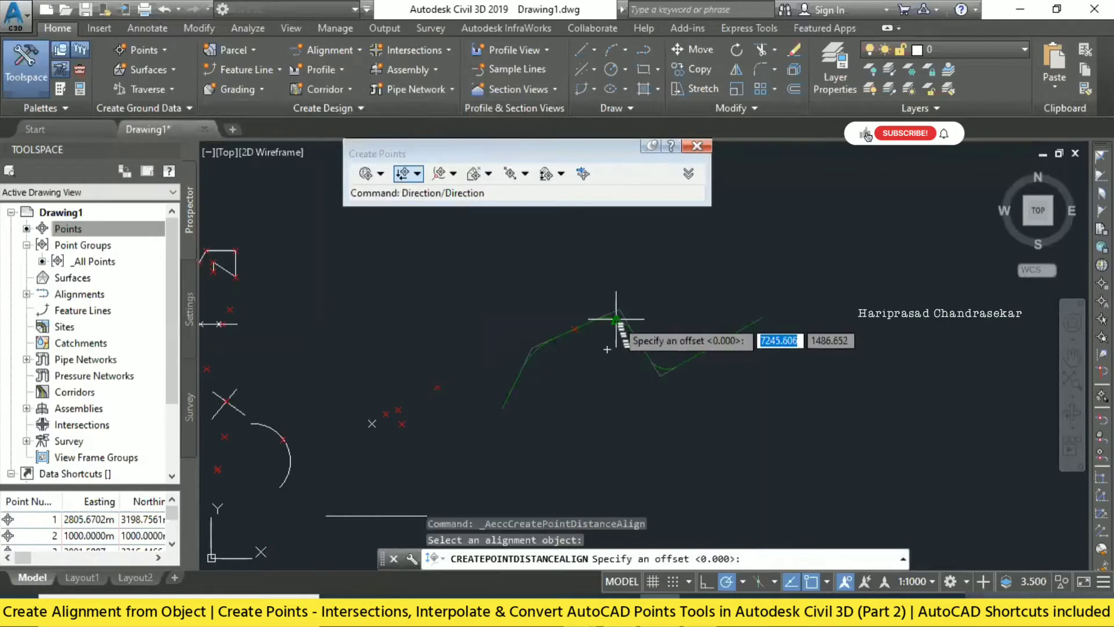
{"action": "key", "text": "Return"}
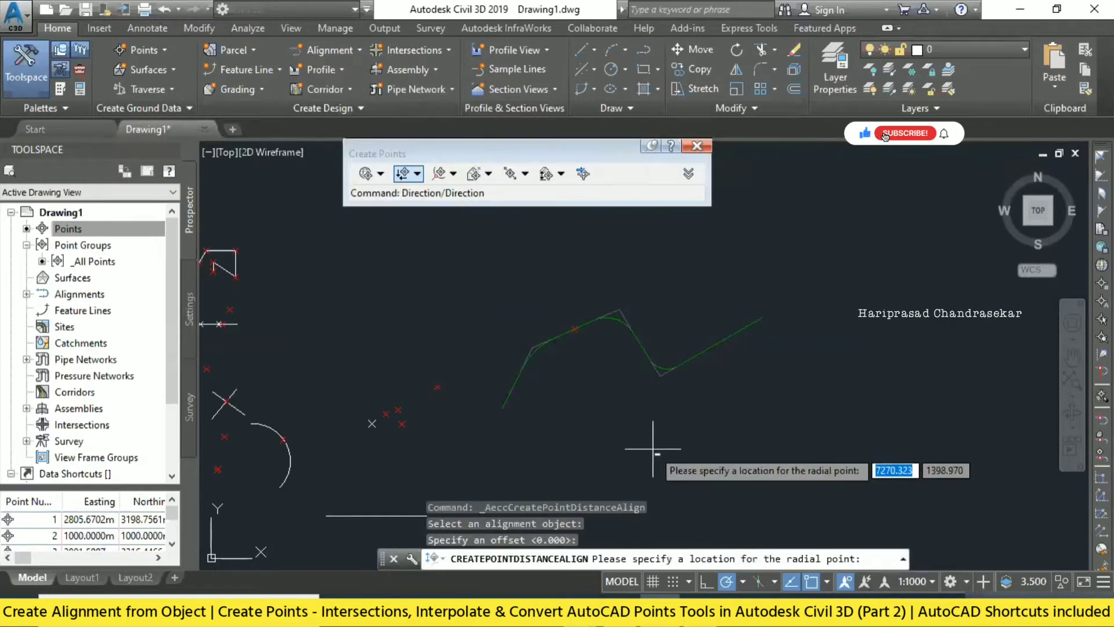
{"action": "left_click", "coordinate": [584, 406]}
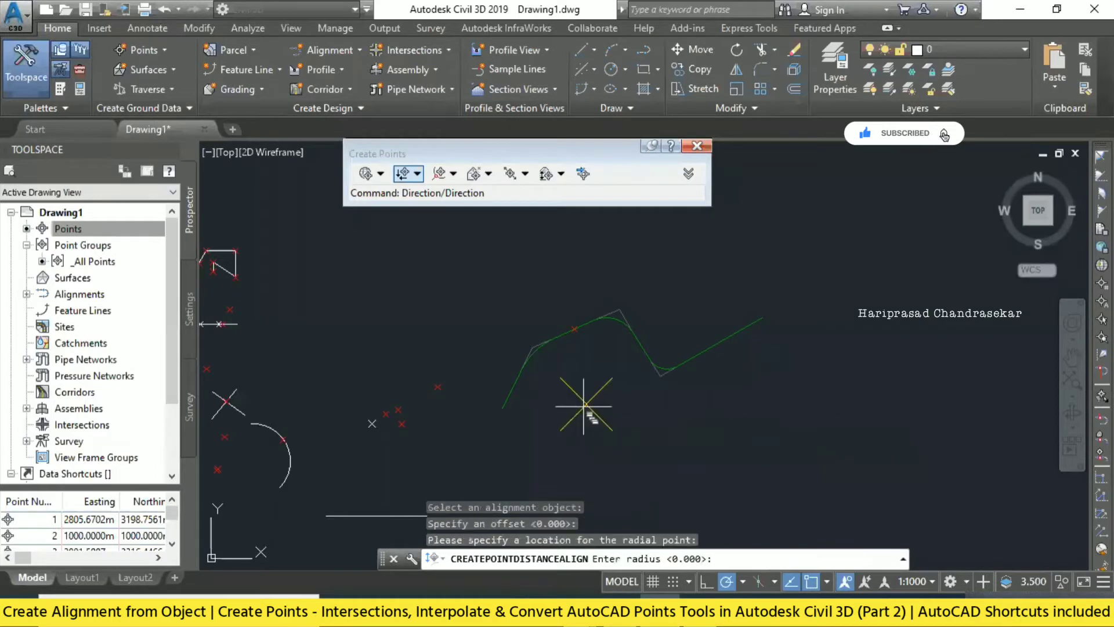
{"action": "scroll", "coordinate": [604, 429], "scroll_direction": "up", "scroll_amount": 5}
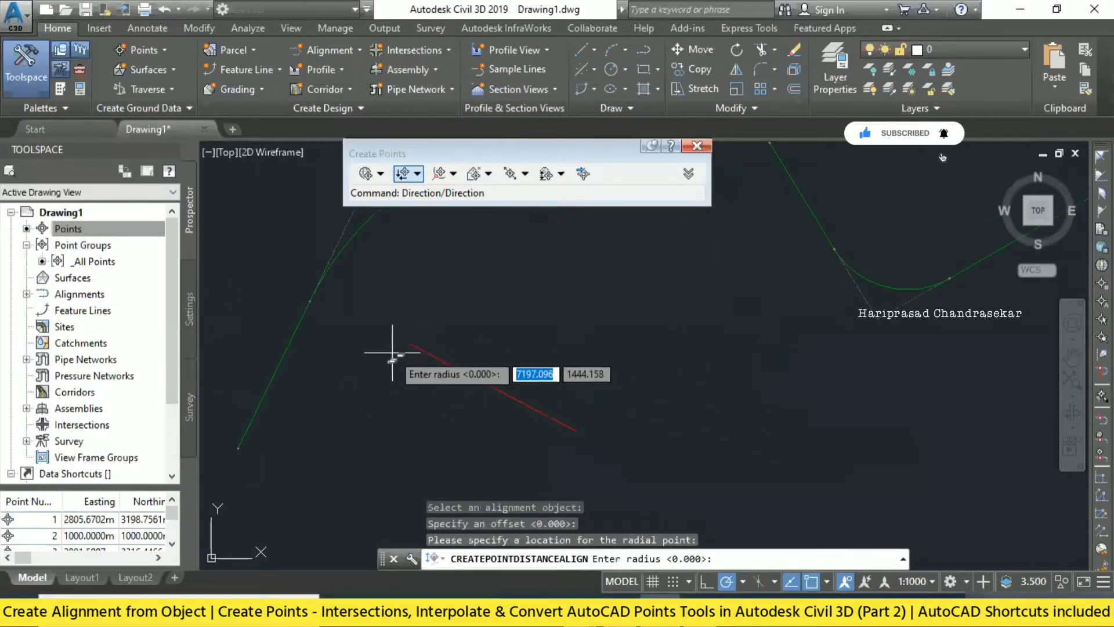
{"action": "scroll", "coordinate": [392, 352], "scroll_direction": "down", "scroll_amount": 3}
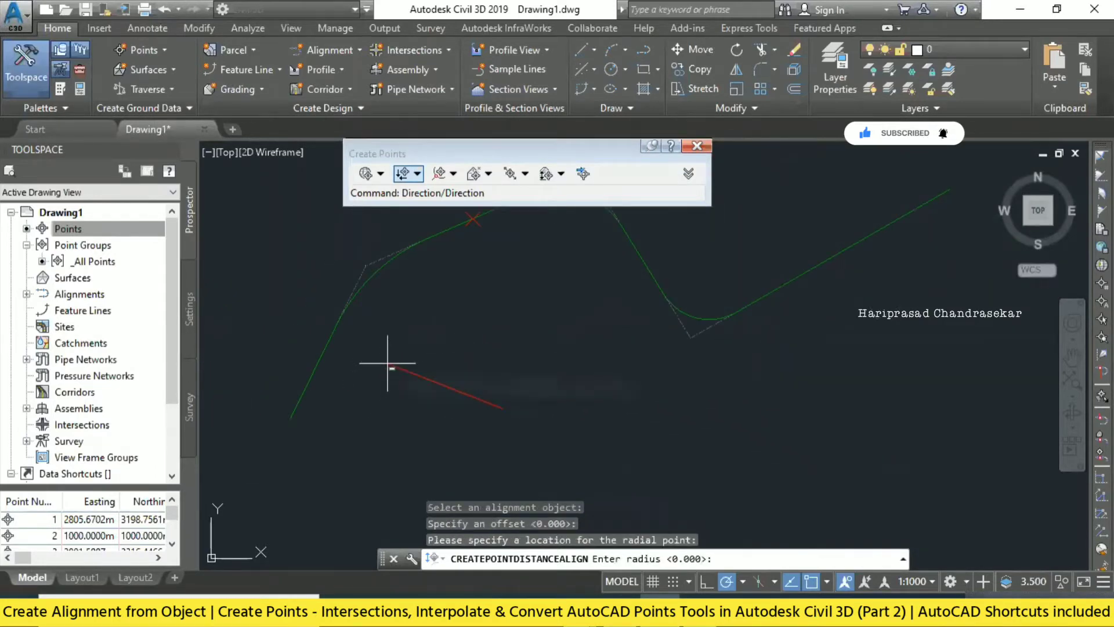
{"action": "type", "text": "70"}
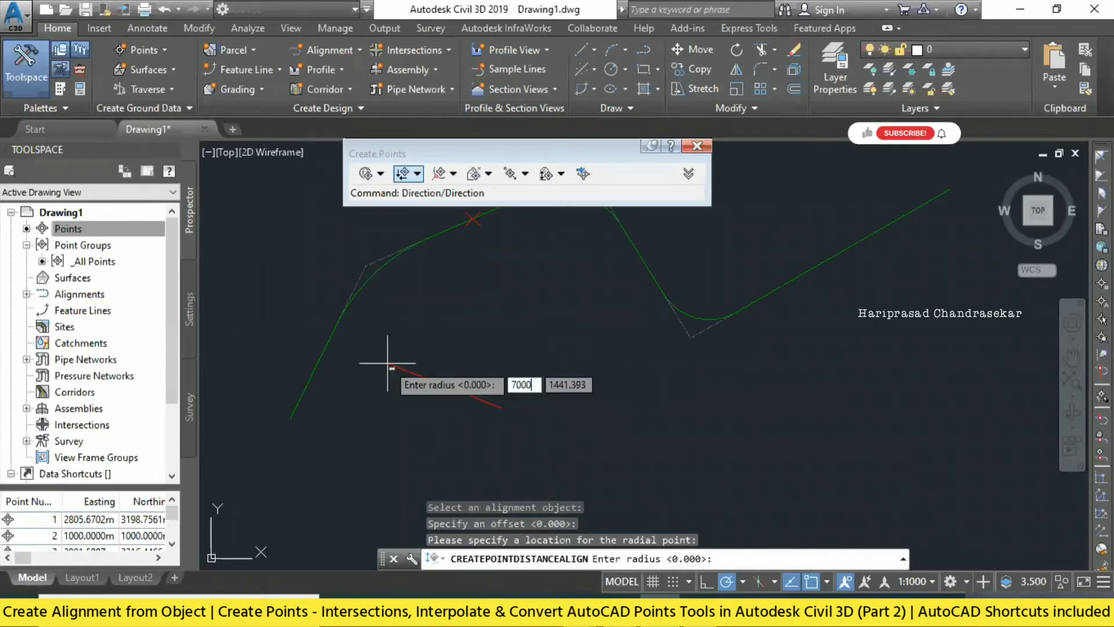
{"action": "type", "text": "00"}
{"action": "key", "text": "Return"}
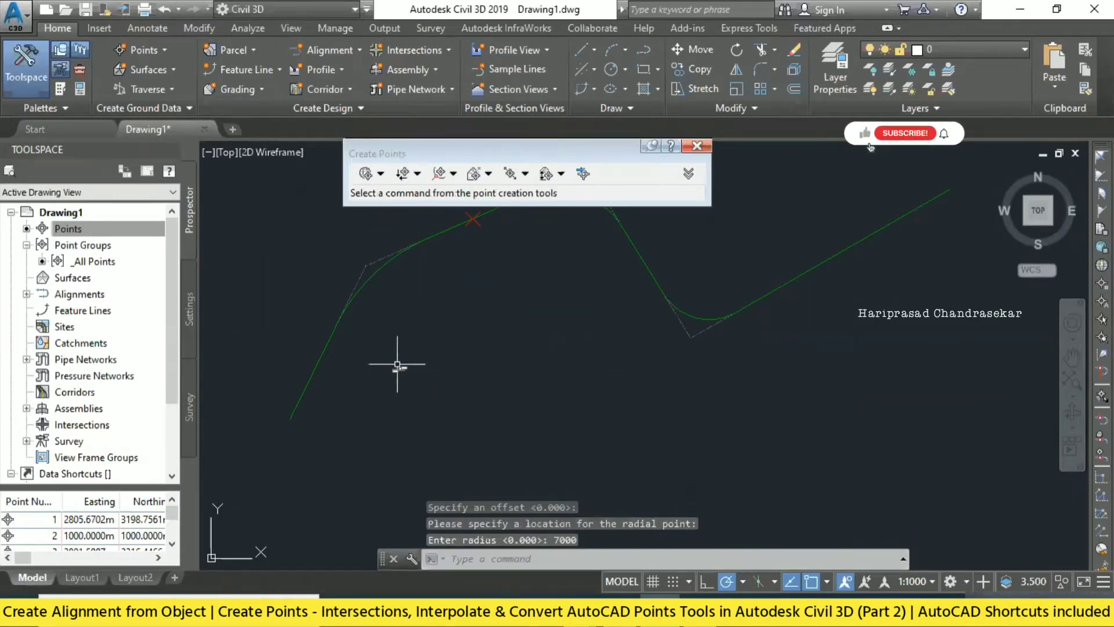
Step: Create Distance/Alignment points at all intersections, with 0 offset, a radial point below the alignment, a radius picked at its first curve, and default description and elevation
{"action": "middle_click_drag", "start_coordinate": [397, 365], "coordinate": [397, 403]}
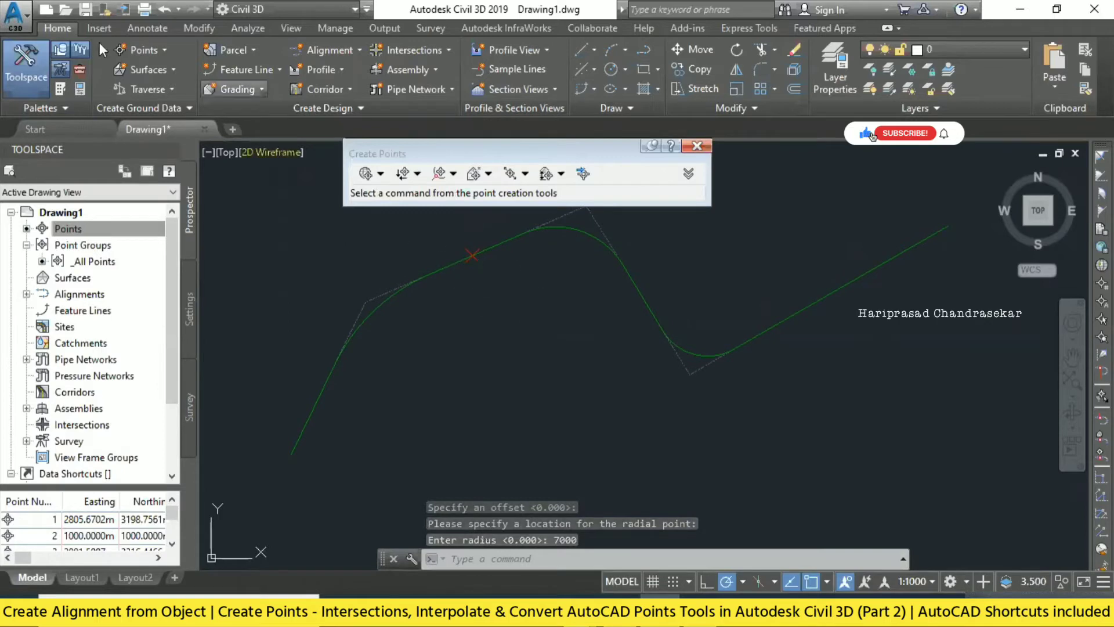
{"action": "left_click", "coordinate": [158, 55]}
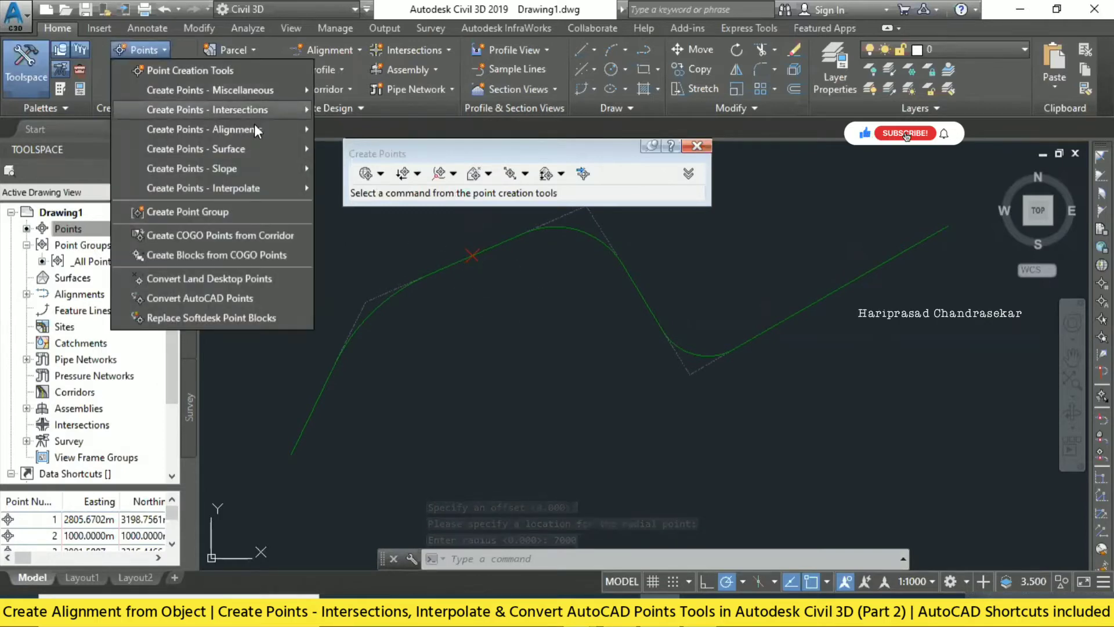
{"action": "mouse_move", "coordinate": [255, 125]}
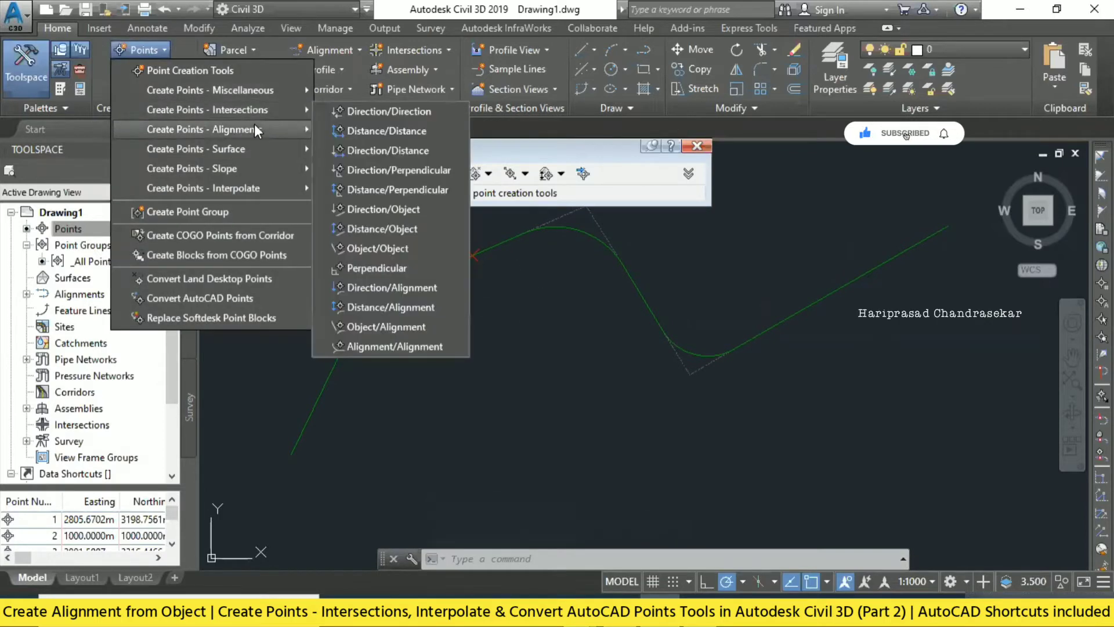
{"action": "left_click", "coordinate": [384, 308]}
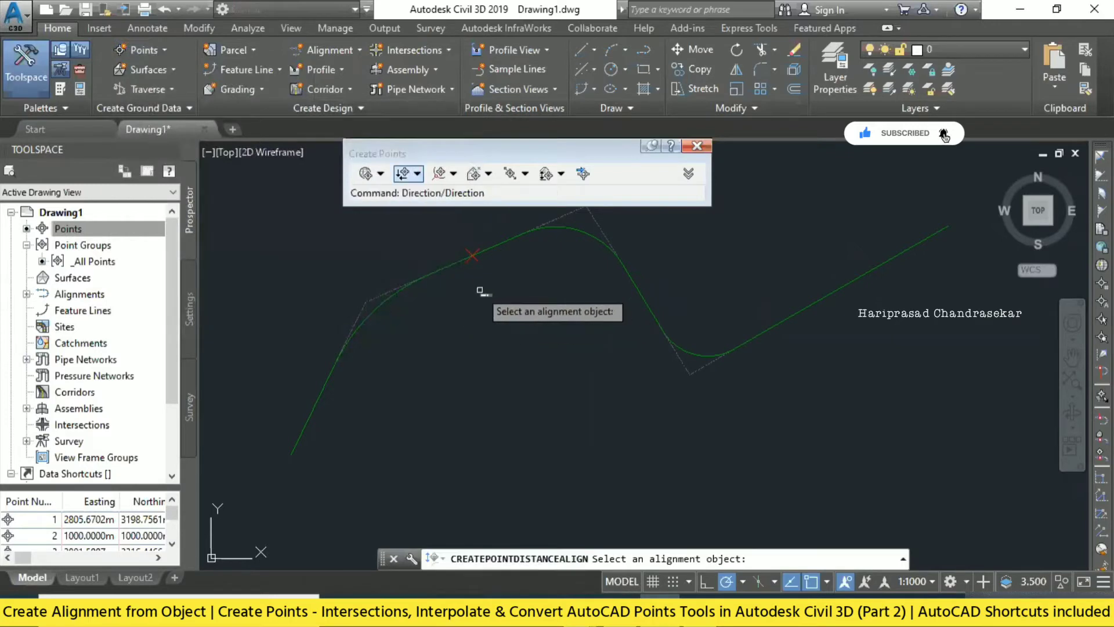
{"action": "left_click", "coordinate": [388, 295]}
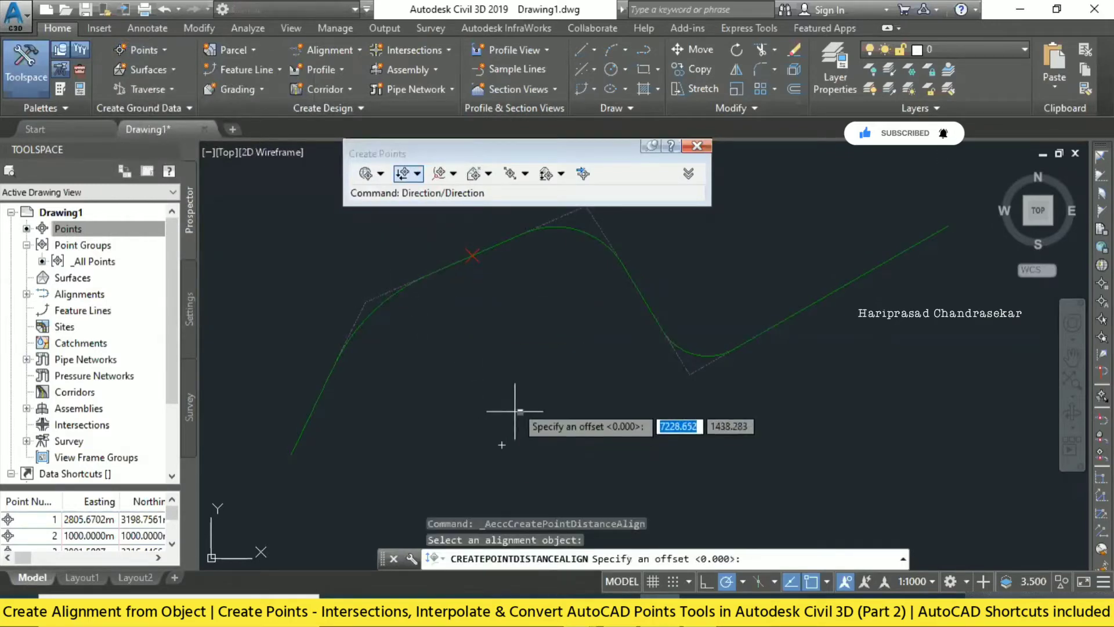
{"action": "key", "text": "Return"}
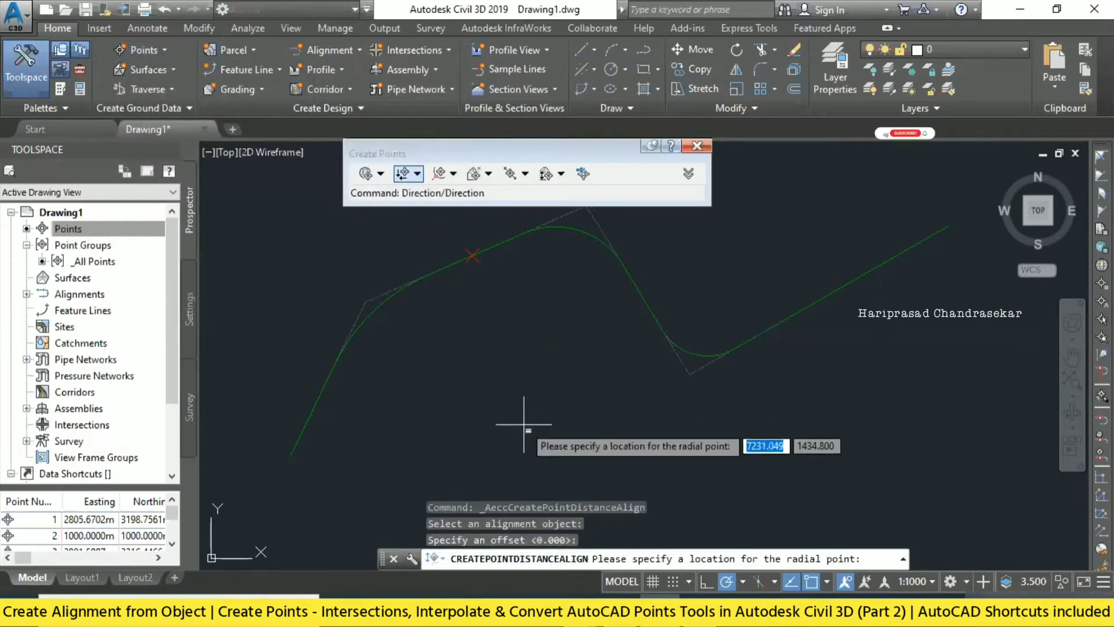
{"action": "left_click", "coordinate": [583, 448]}
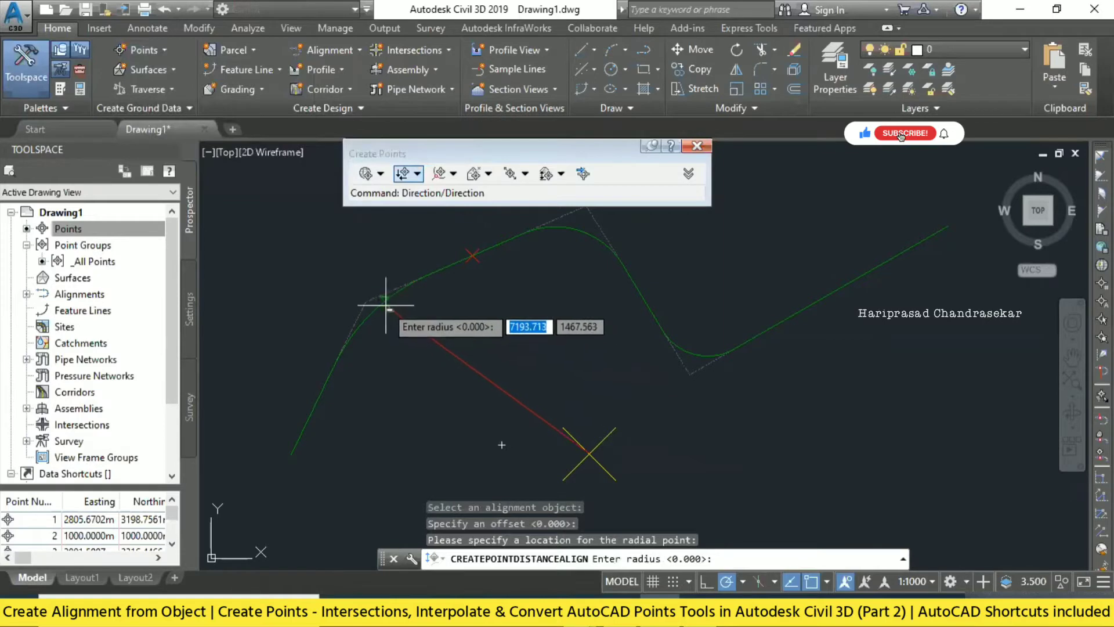
{"action": "left_click", "coordinate": [385, 304]}
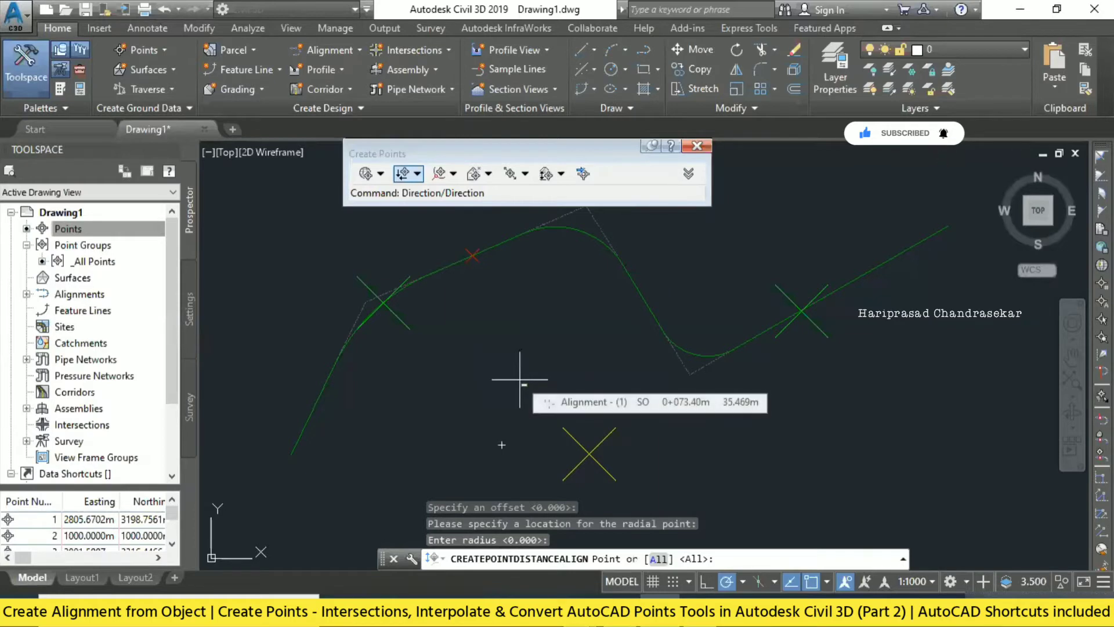
{"action": "key", "text": "Return"}
{"action": "key", "text": "Return"}
{"action": "key", "text": "Return"}
{"action": "key", "text": "Return"}
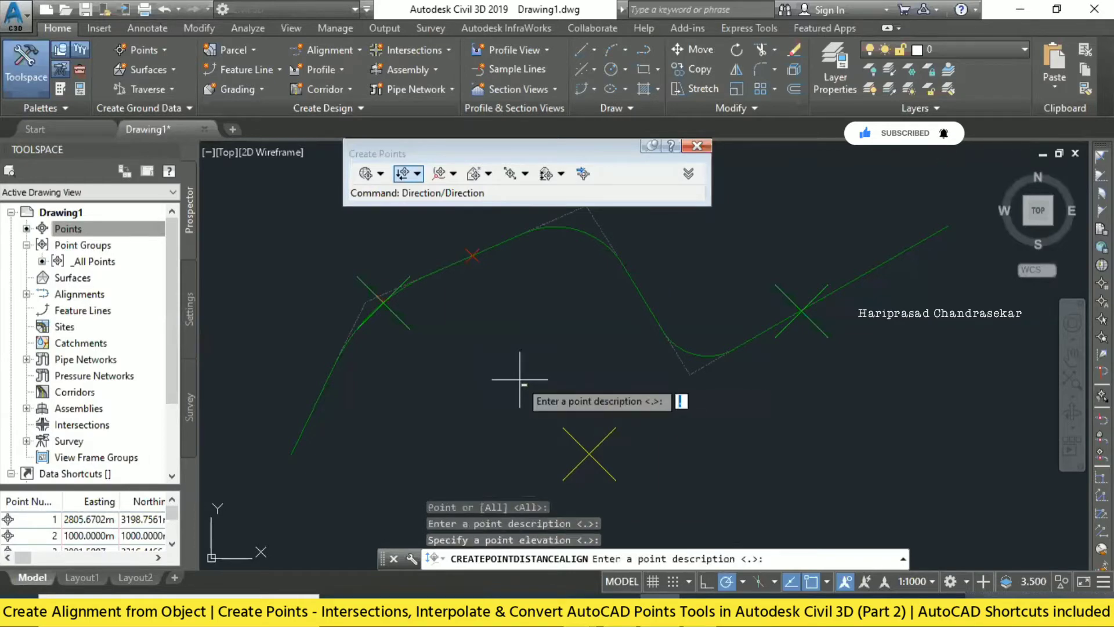
{"action": "key", "text": "Return"}
{"action": "key", "text": "Escape"}
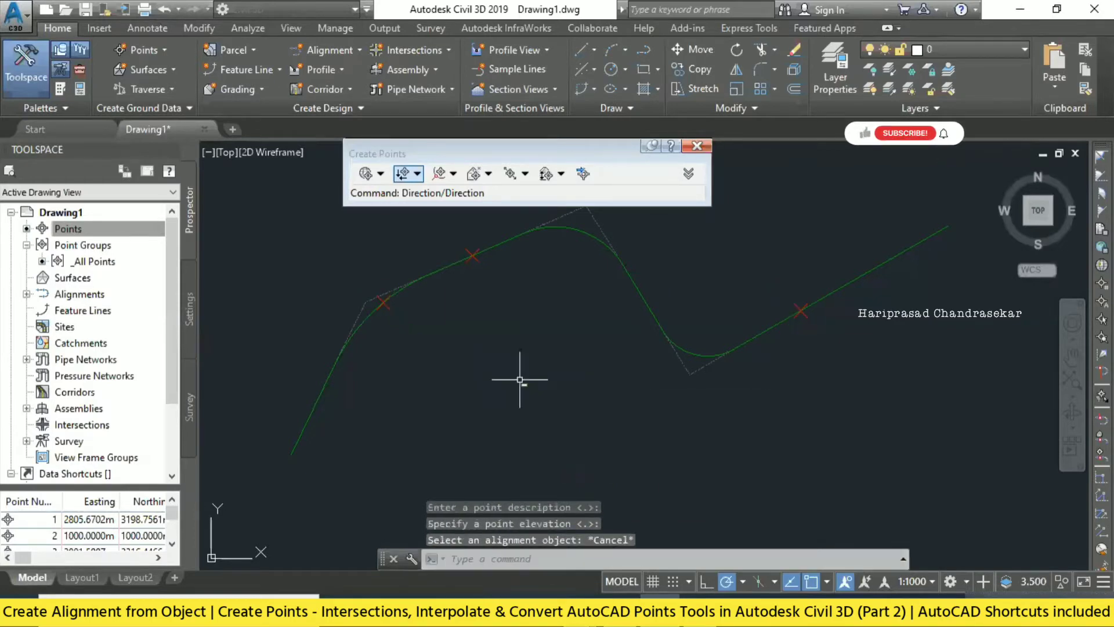
Step: Draw a diagonal line crossing the alignment between its first curve and the point on its second tangent
{"action": "left_click", "coordinate": [148, 51]}
{"action": "mouse_move", "coordinate": [301, 123]}
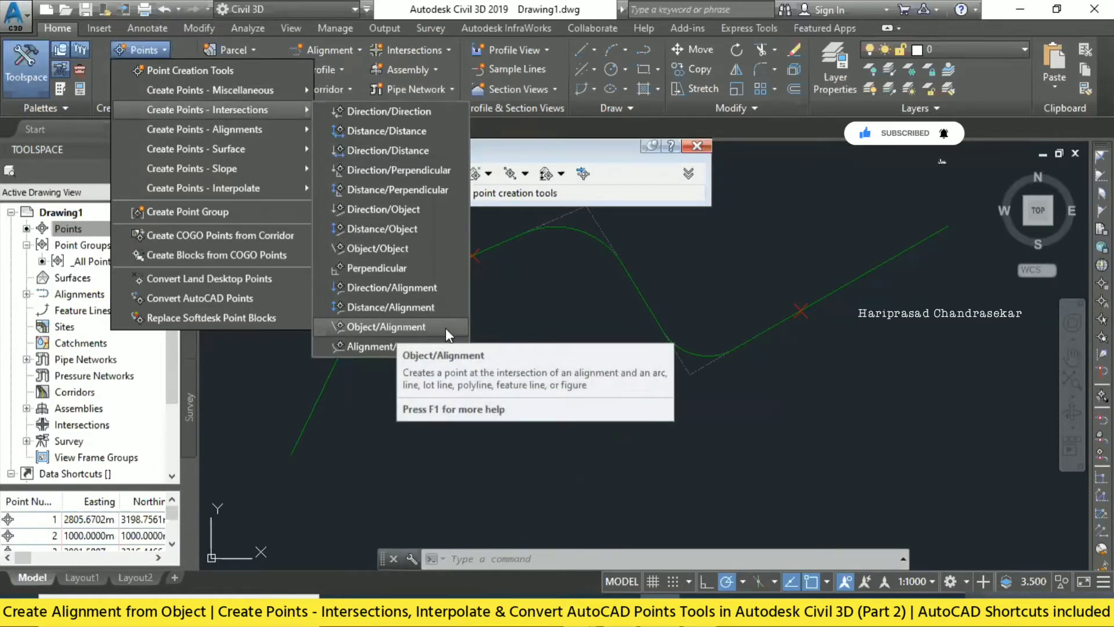
{"action": "left_click", "coordinate": [397, 326]}
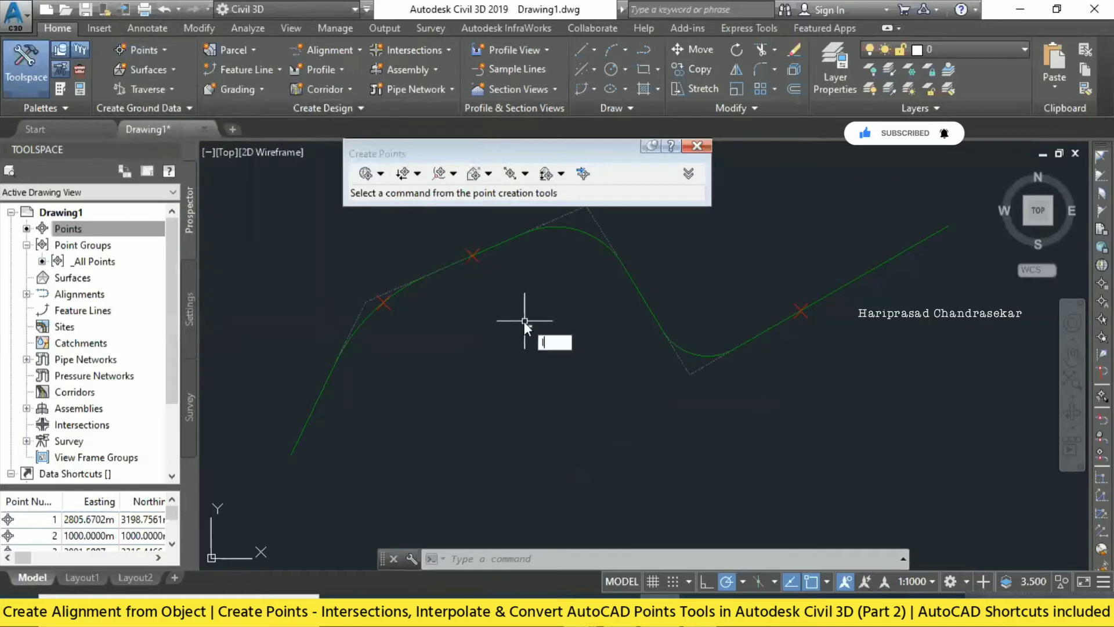
{"action": "type", "text": "l"}
{"action": "key", "text": "Return"}
{"action": "left_click", "coordinate": [550, 377]}
{"action": "left_click", "coordinate": [389, 240]}
{"action": "key", "text": "Escape"}
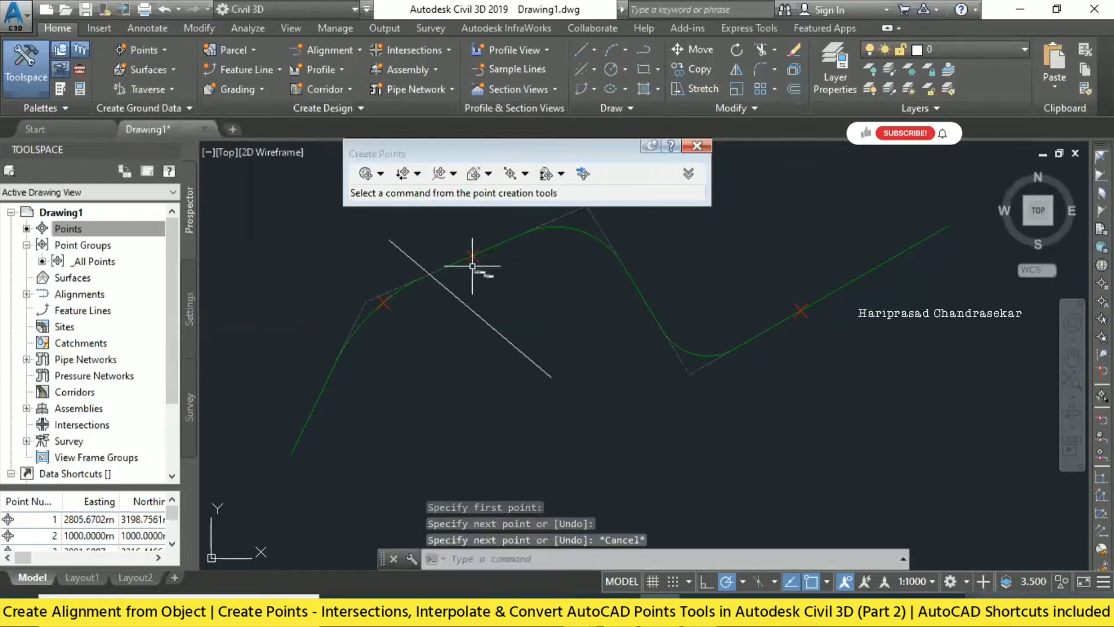
Step: Create an Object/Alignment intersection point where the diagonal line crosses the alignment, with 0 offsets and default description and elevation
{"action": "middle_click_drag", "start_coordinate": [446, 250], "coordinate": [472, 290]}
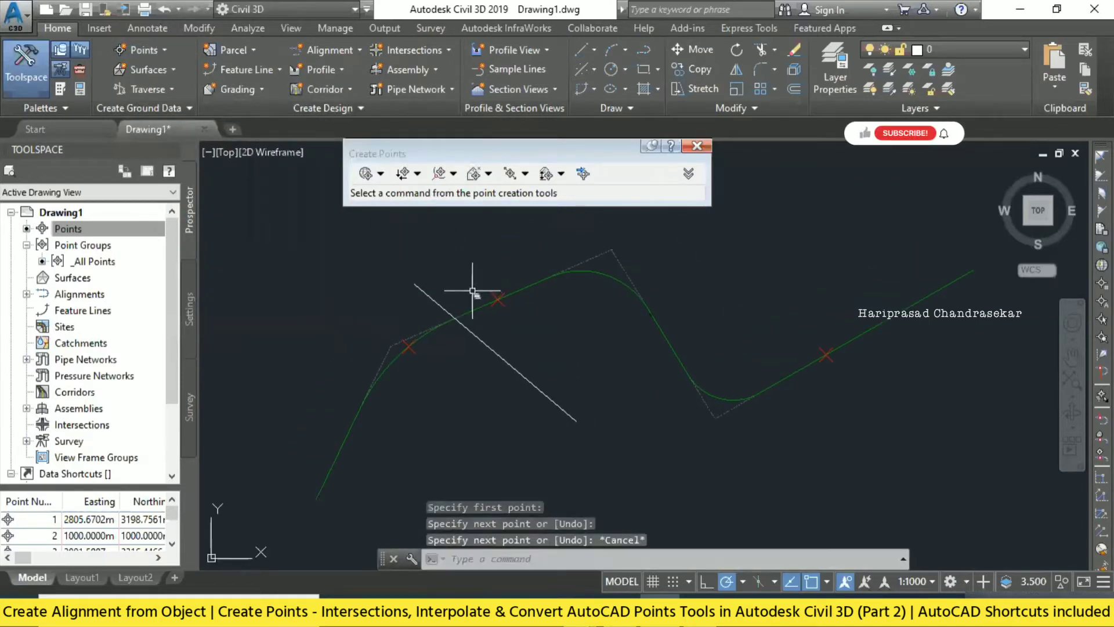
{"action": "left_click", "coordinate": [144, 52]}
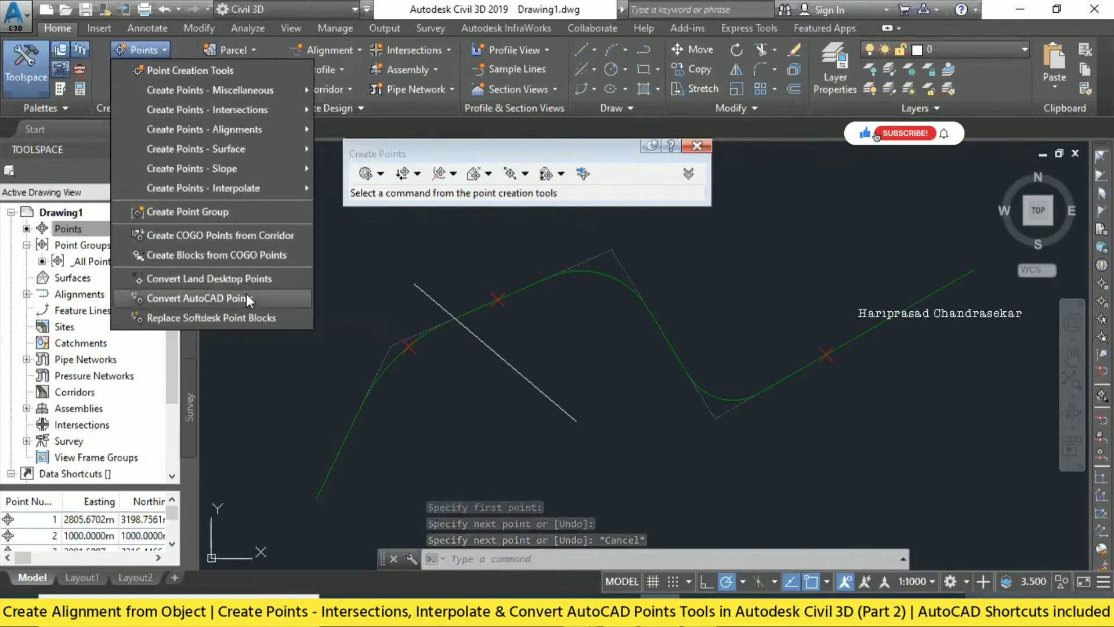
{"action": "mouse_move", "coordinate": [248, 110]}
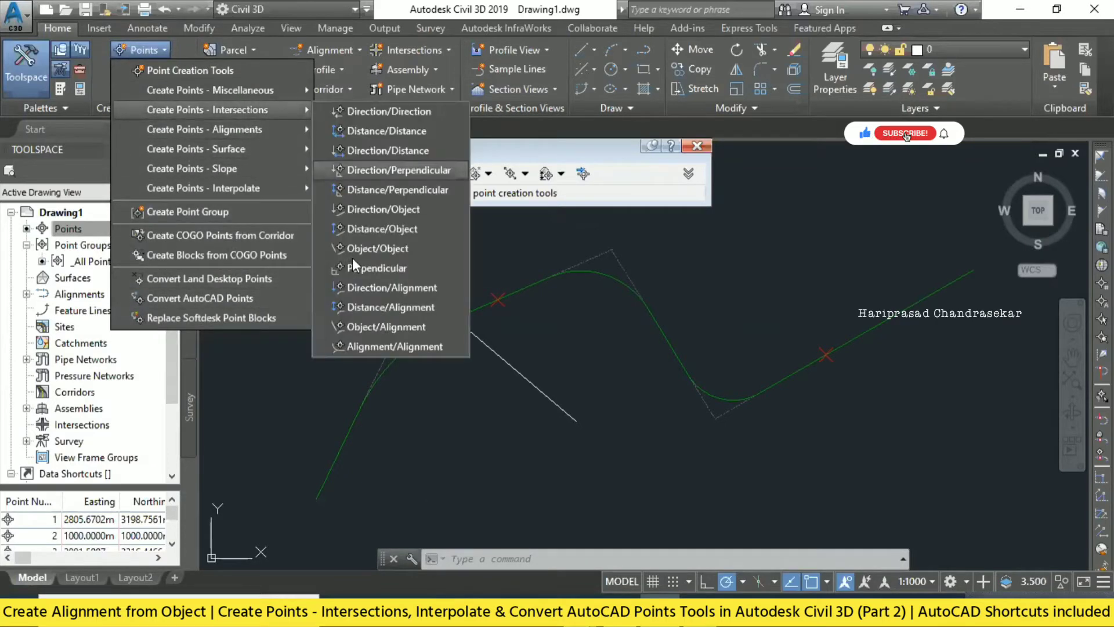
{"action": "left_click", "coordinate": [390, 320]}
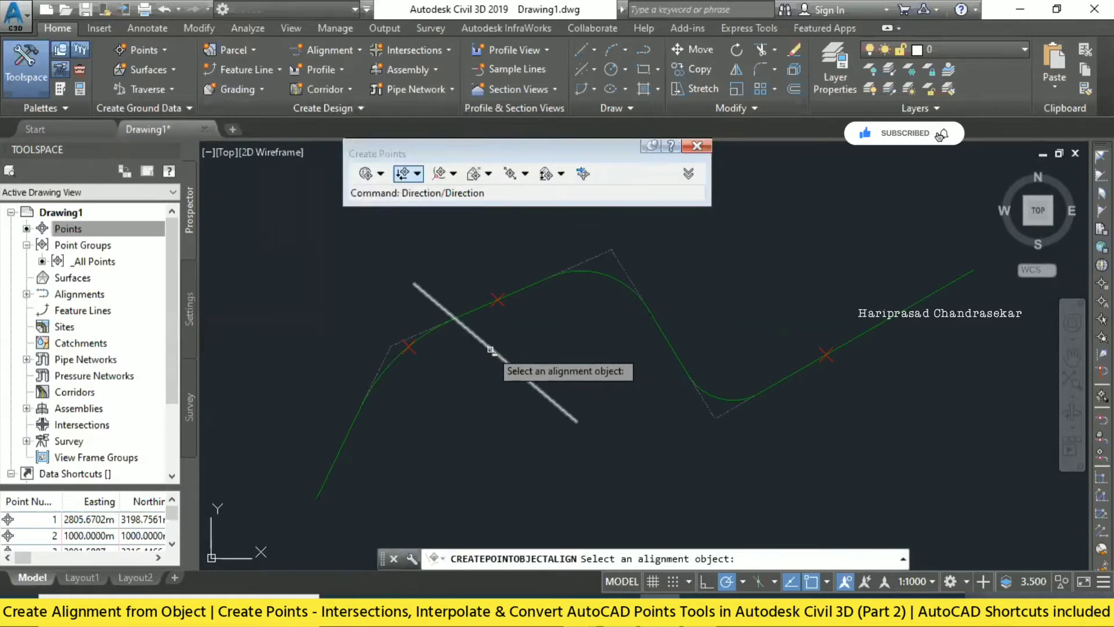
{"action": "left_click", "coordinate": [475, 306]}
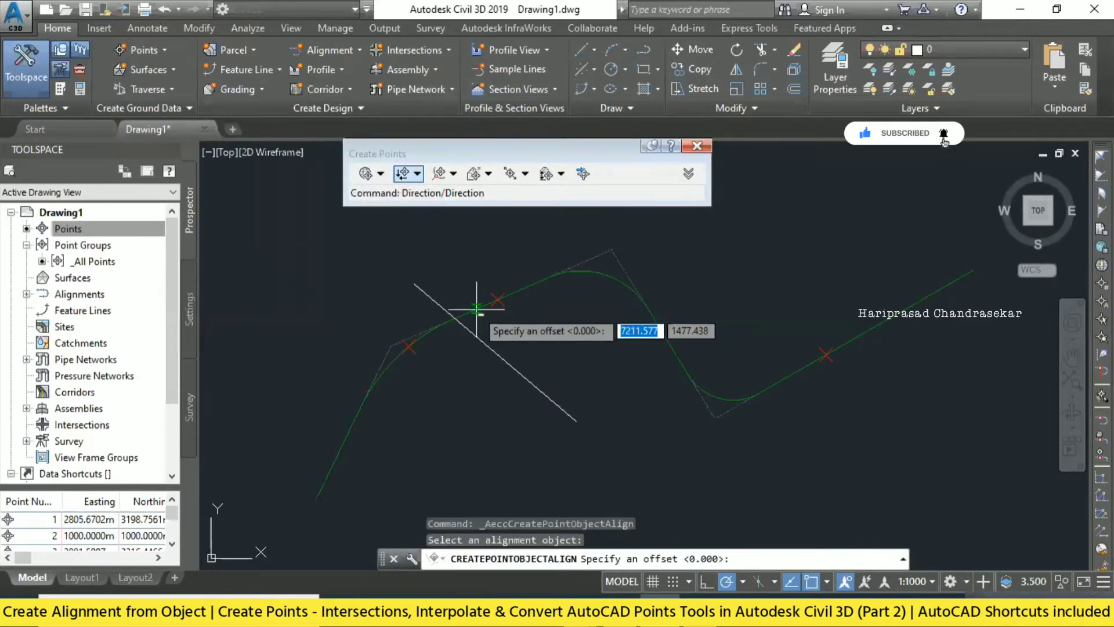
{"action": "key", "text": "Return"}
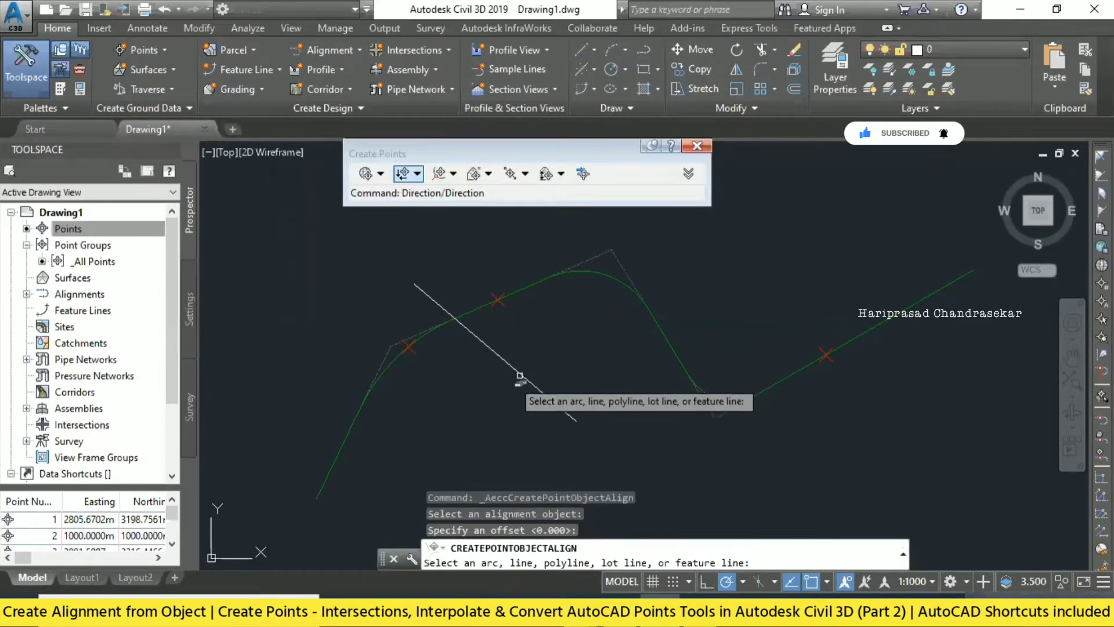
{"action": "left_click", "coordinate": [520, 375]}
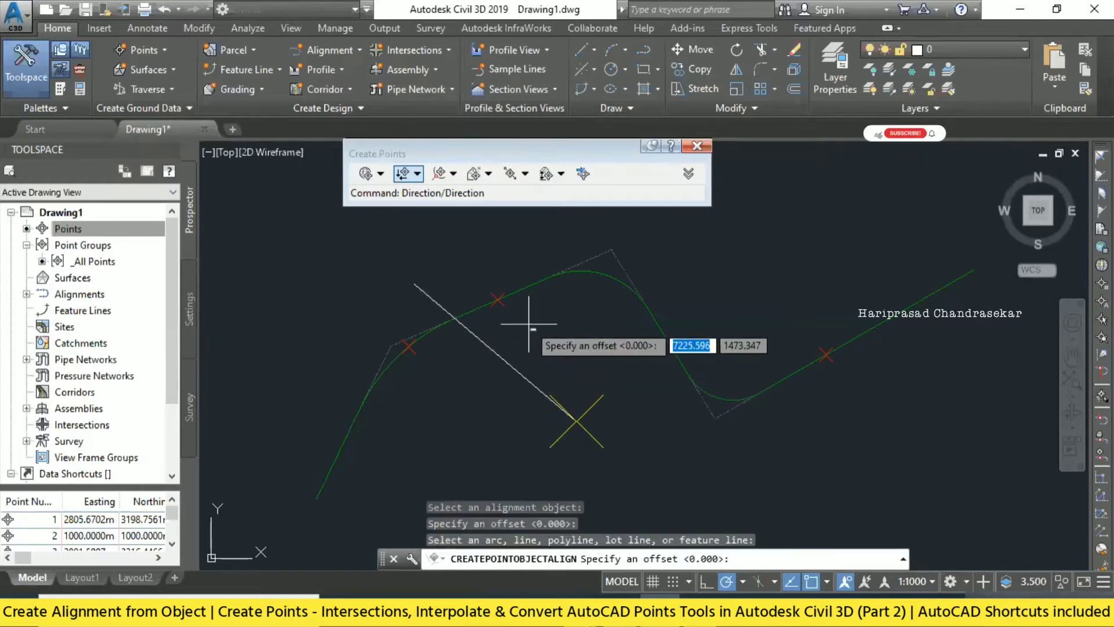
{"action": "key", "text": "Return"}
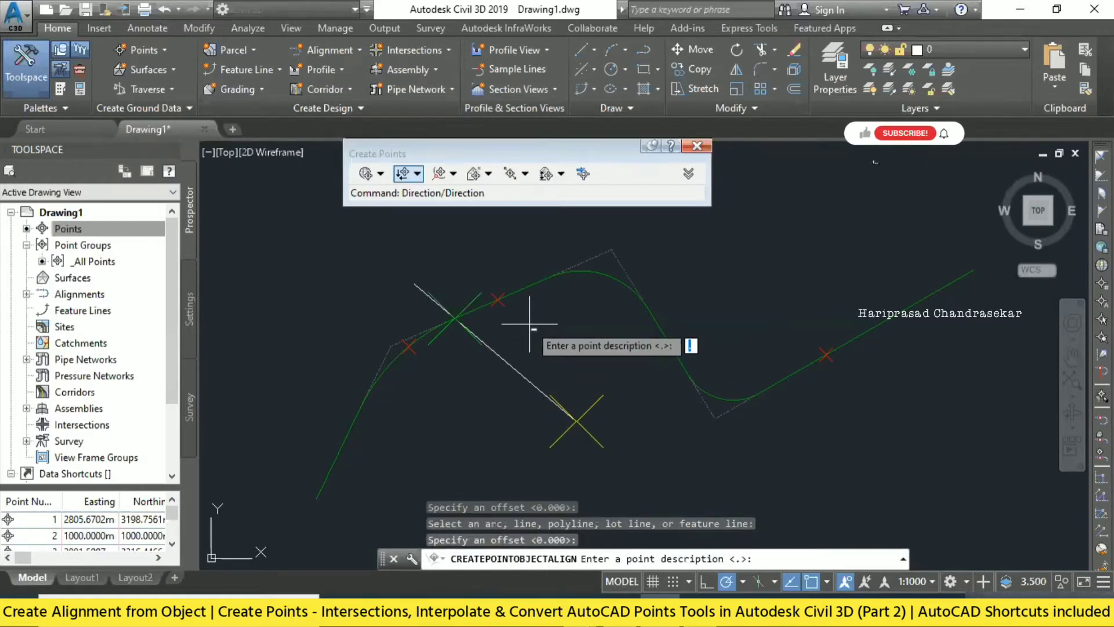
{"action": "key", "text": "Return"}
{"action": "key", "text": "Return"}
{"action": "key", "text": "Return"}
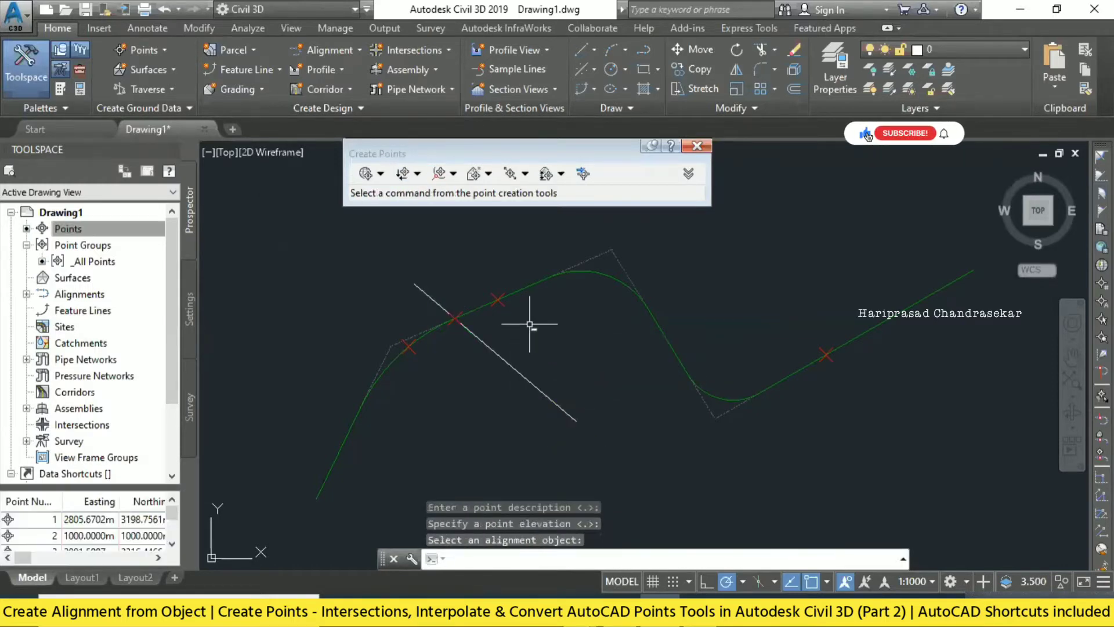
Step: Try to duplicate the alignment by pasting a copy beside its first tangent
{"action": "left_click", "coordinate": [153, 53]}
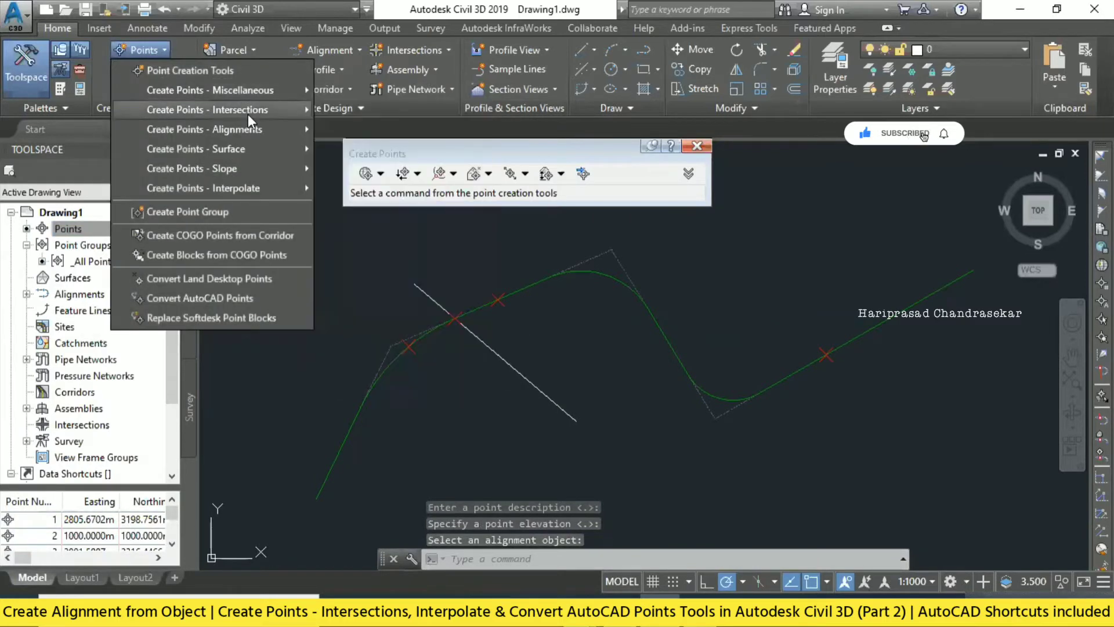
{"action": "mouse_move", "coordinate": [248, 114]}
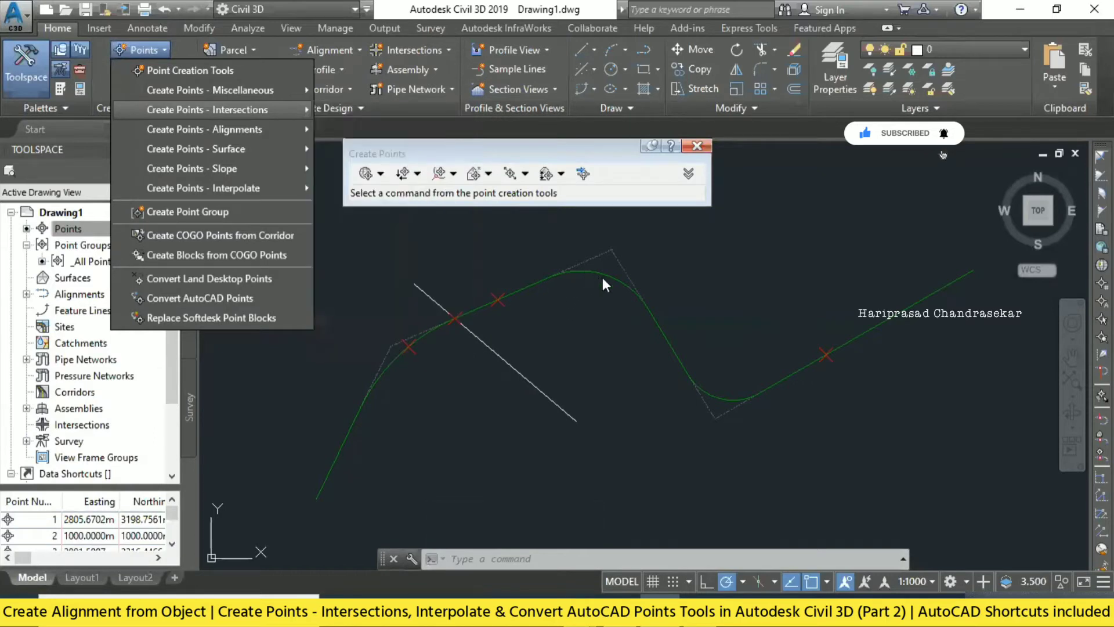
{"action": "left_click", "coordinate": [602, 277]}
{"action": "left_click", "coordinate": [604, 281]}
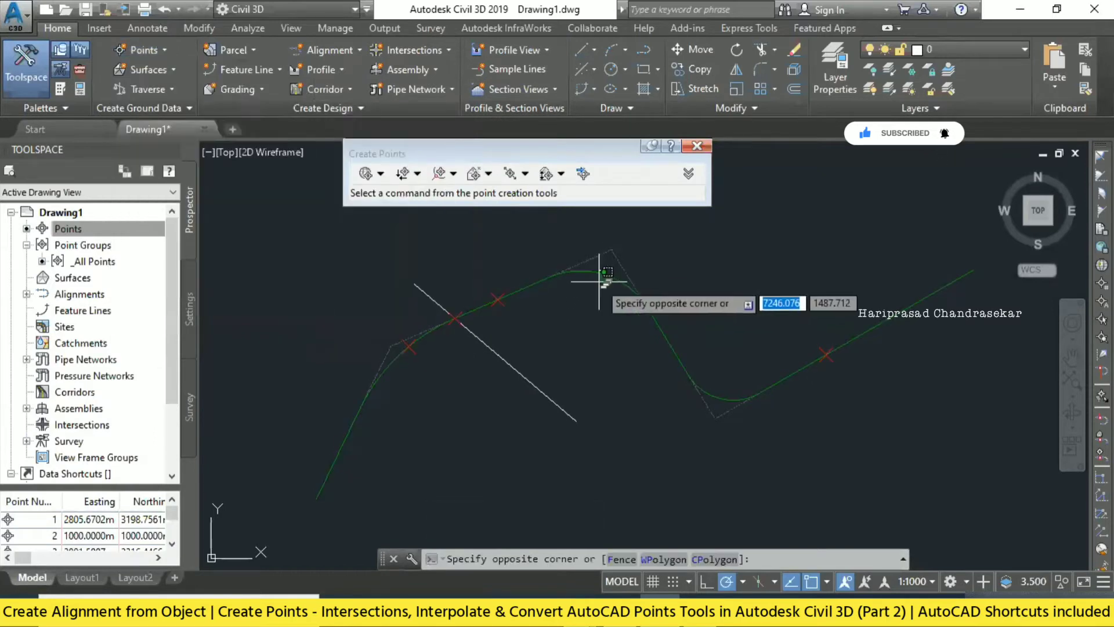
{"action": "left_click", "coordinate": [598, 283]}
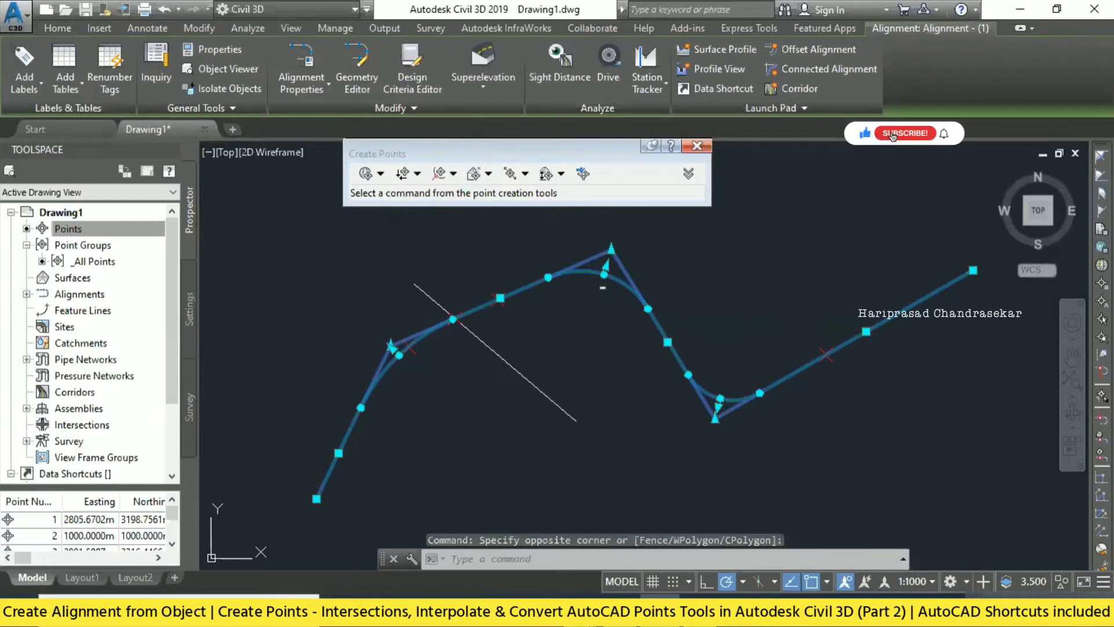
{"action": "key", "text": "ctrl+v"}
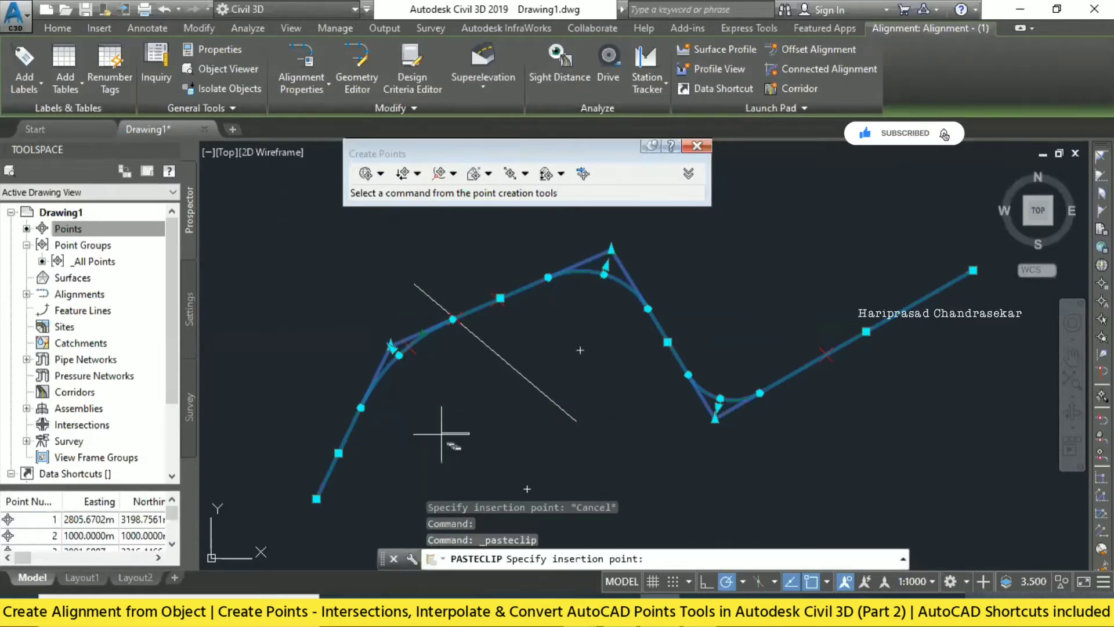
{"action": "middle_click_drag", "start_coordinate": [497, 427], "coordinate": [501, 376]}
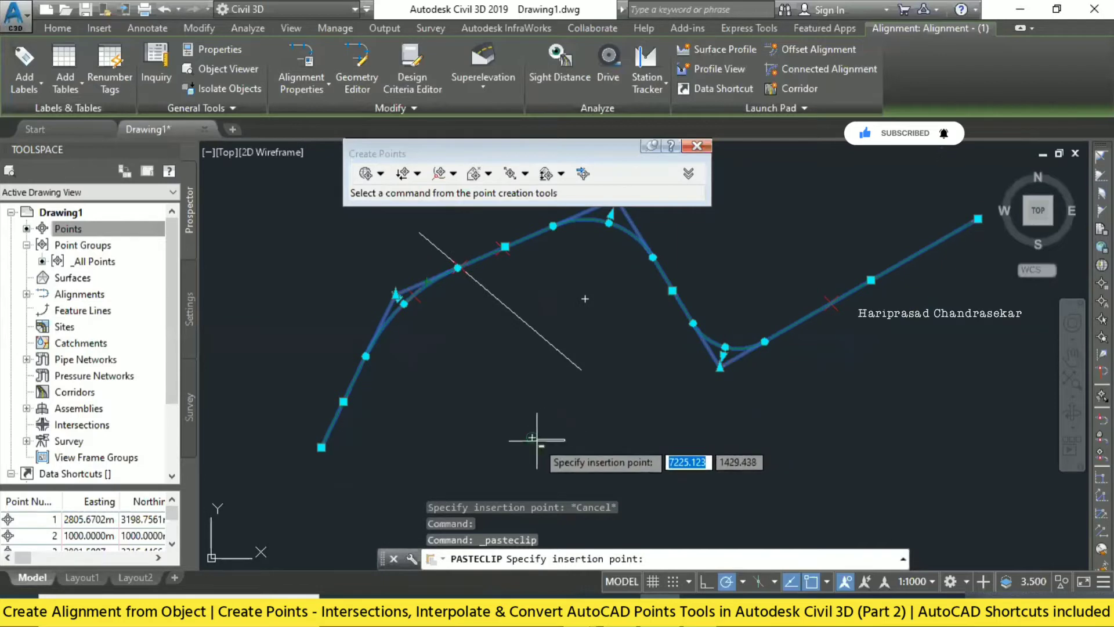
{"action": "left_click", "coordinate": [258, 367]}
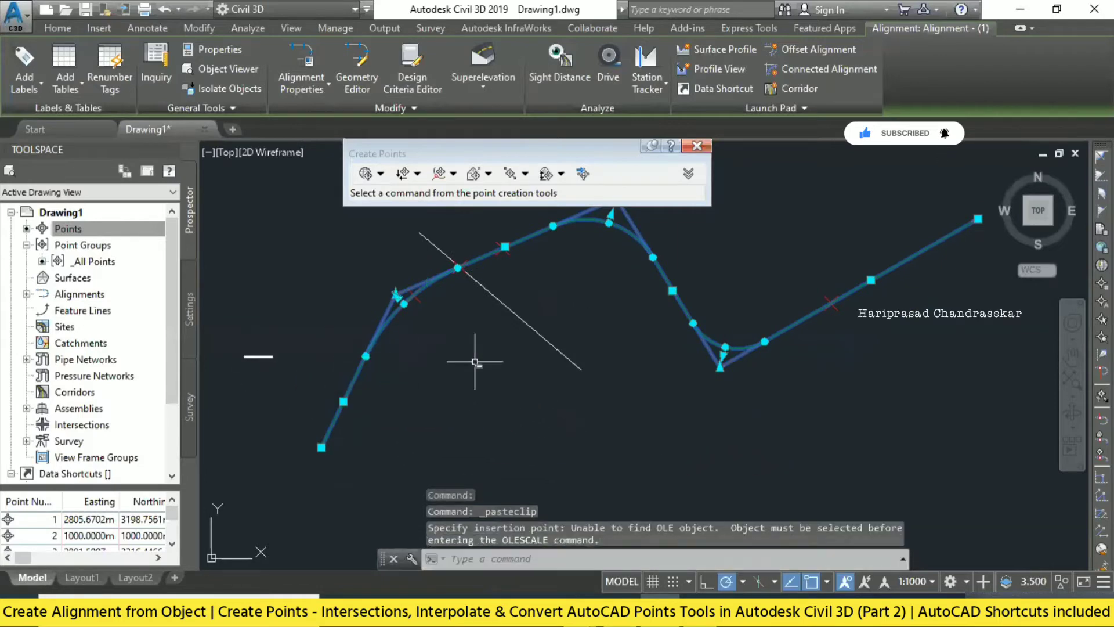
{"action": "scroll", "coordinate": [474, 361], "scroll_direction": "down", "scroll_amount": 2}
{"action": "key", "text": "Escape"}
Step: Draw a chain of four connected line segments that crosses the diagonal line and the alignment's second curve
{"action": "middle_click_drag", "start_coordinate": [567, 291], "coordinate": [546, 346]}
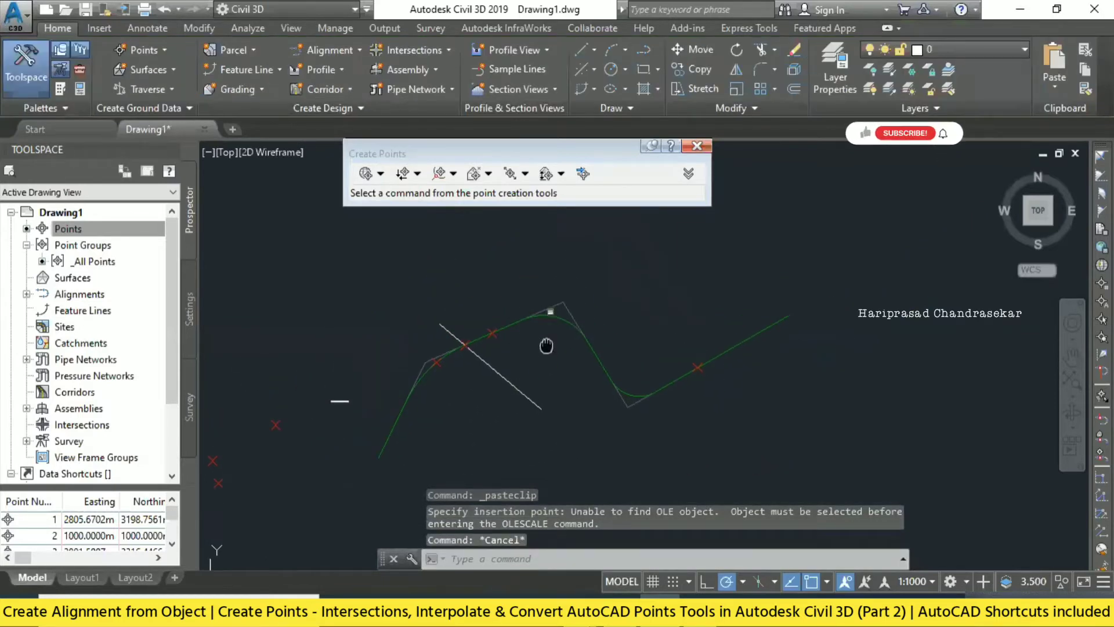
{"action": "type", "text": "l"}
{"action": "key", "text": "Return"}
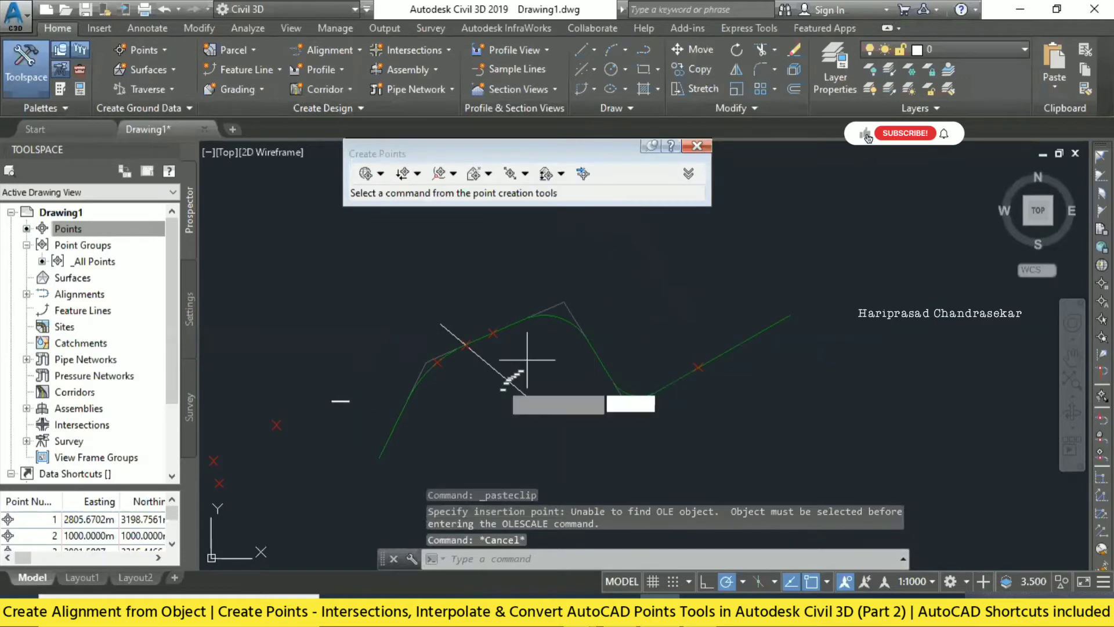
{"action": "left_click", "coordinate": [471, 474]}
{"action": "left_click", "coordinate": [479, 403]}
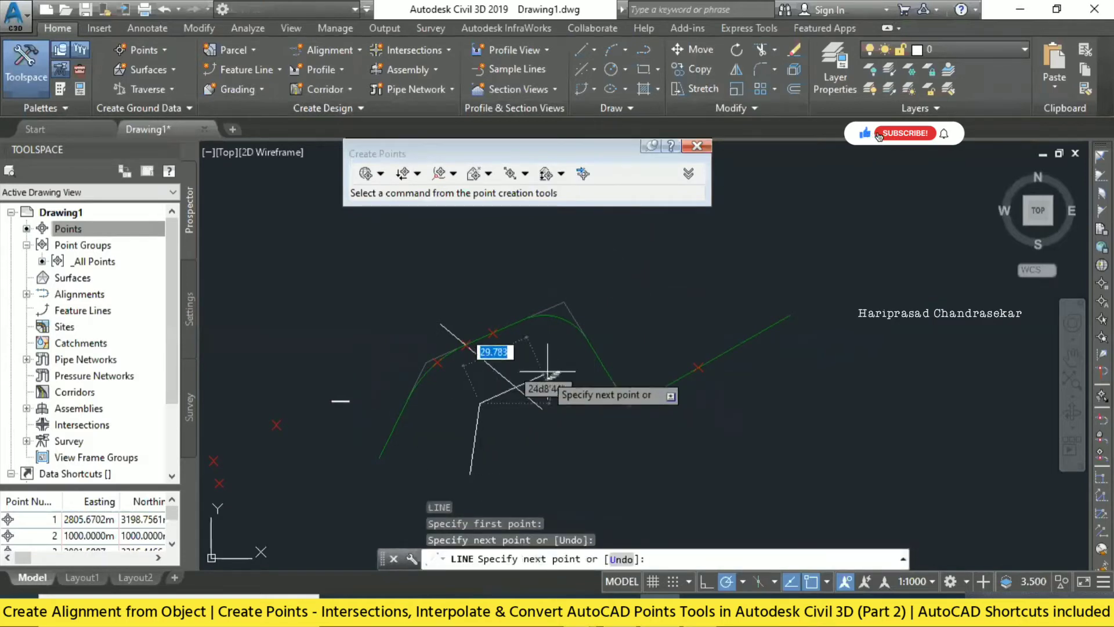
{"action": "left_click", "coordinate": [547, 369]}
{"action": "left_click", "coordinate": [575, 320]}
{"action": "left_click", "coordinate": [658, 302]}
{"action": "key", "text": "Escape"}
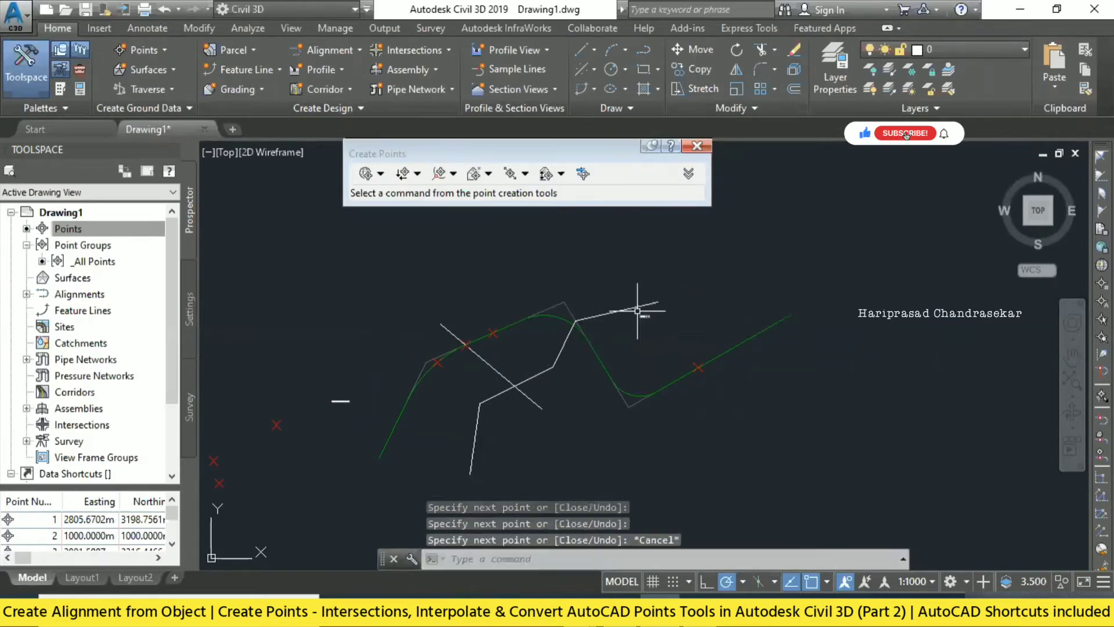
{"action": "left_click", "coordinate": [630, 306]}
{"action": "key", "text": "Escape"}
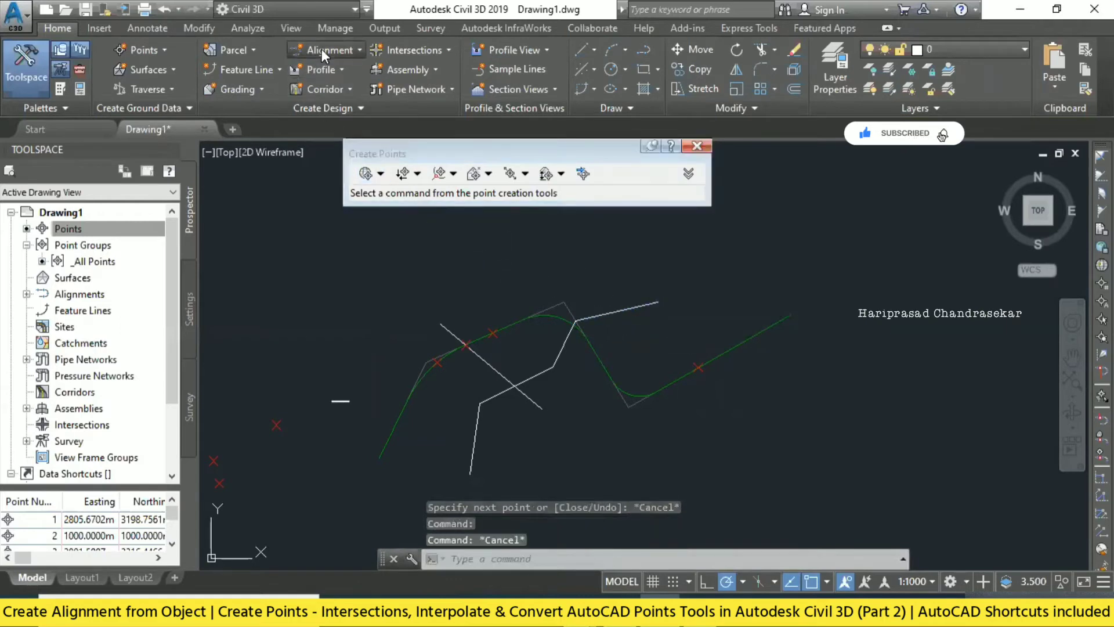
Step: Create an alignment from the four connected line segments, accepting the default direction and alignment settings
{"action": "left_click", "coordinate": [321, 49]}
{"action": "left_click", "coordinate": [372, 145]}
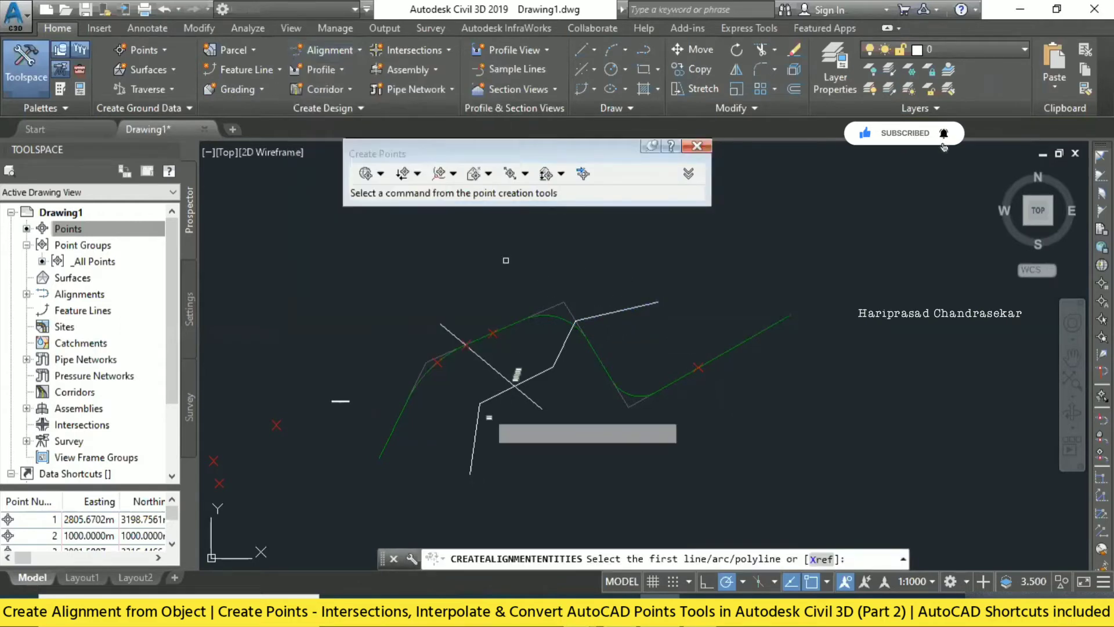
{"action": "left_click", "coordinate": [476, 439]}
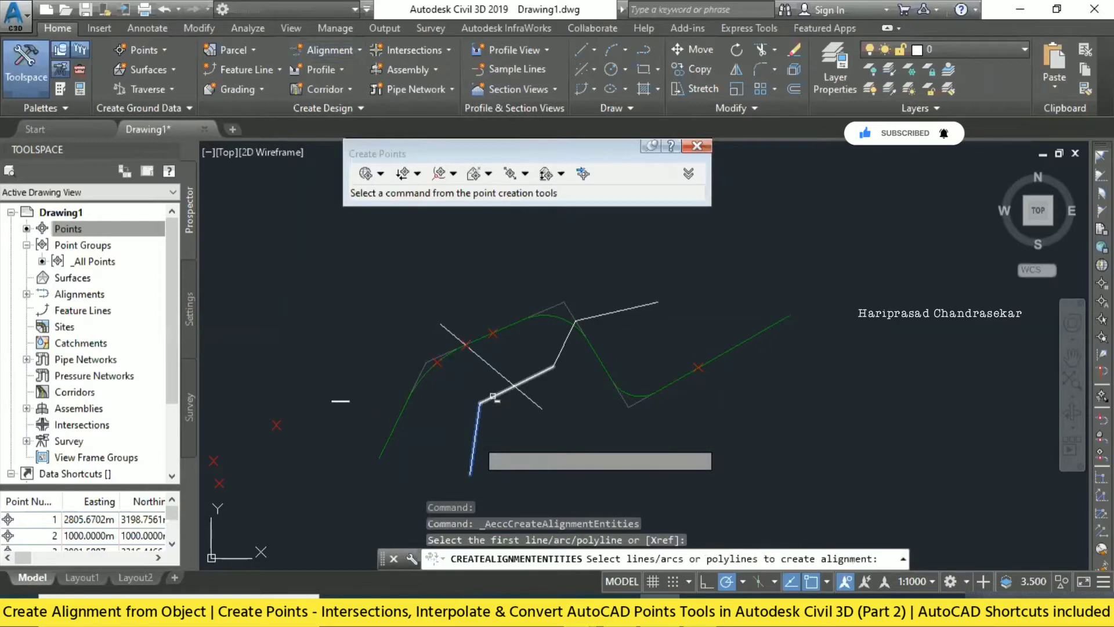
{"action": "left_click", "coordinate": [493, 397]}
{"action": "left_click", "coordinate": [564, 345]}
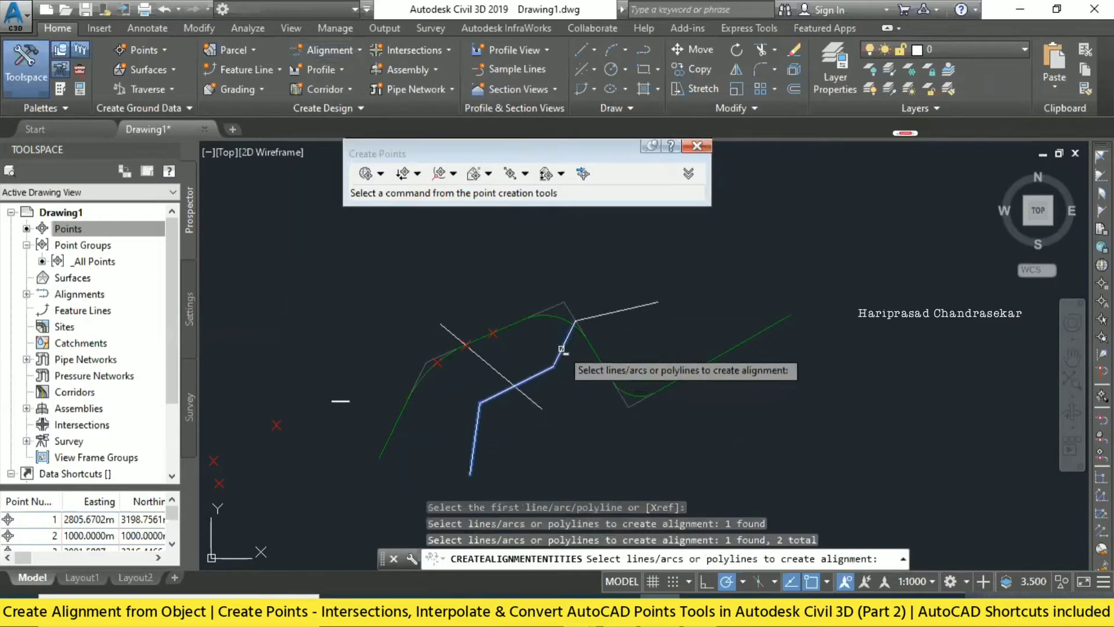
{"action": "left_click", "coordinate": [594, 318]}
{"action": "key", "text": "Return"}
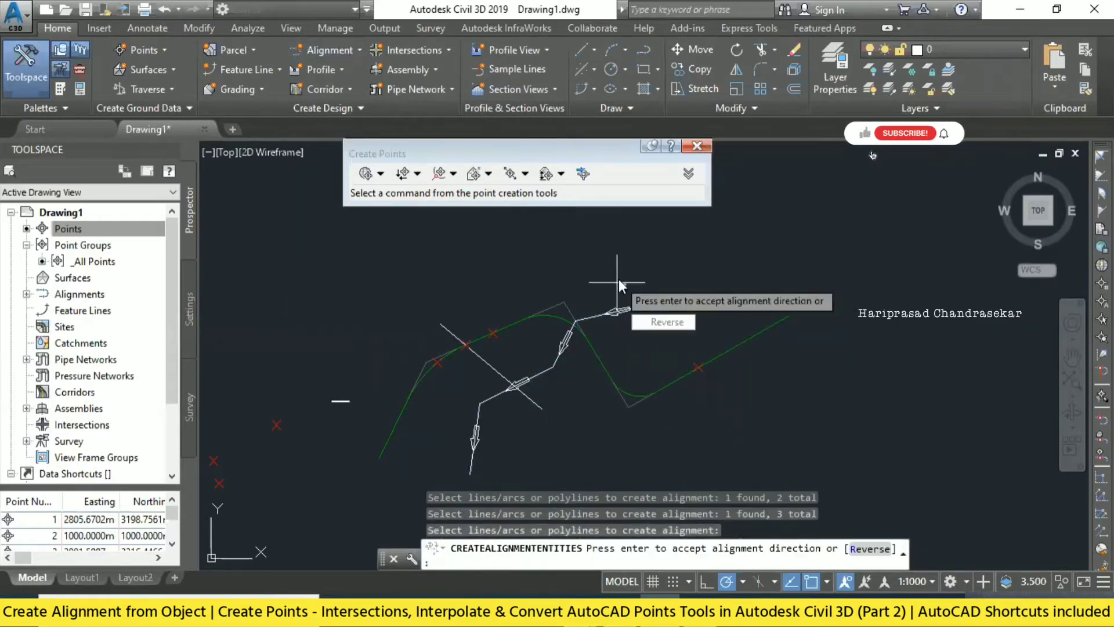
{"action": "key", "text": "Return"}
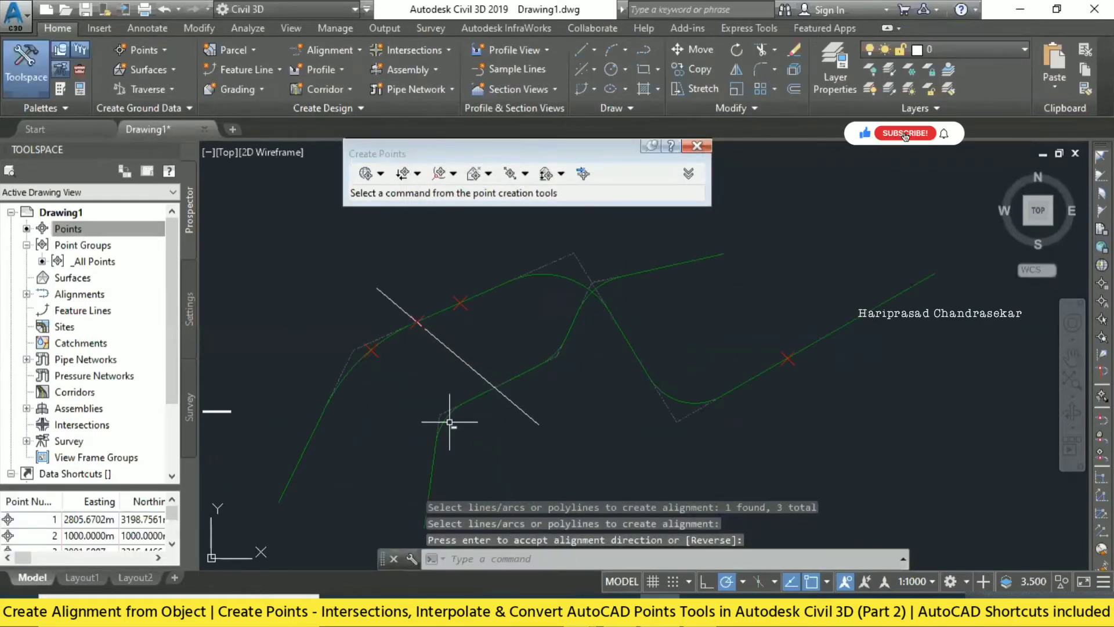
{"action": "scroll", "coordinate": [450, 421], "scroll_direction": "up", "scroll_amount": 2}
{"action": "scroll", "coordinate": [481, 365], "scroll_direction": "down", "scroll_amount": 2}
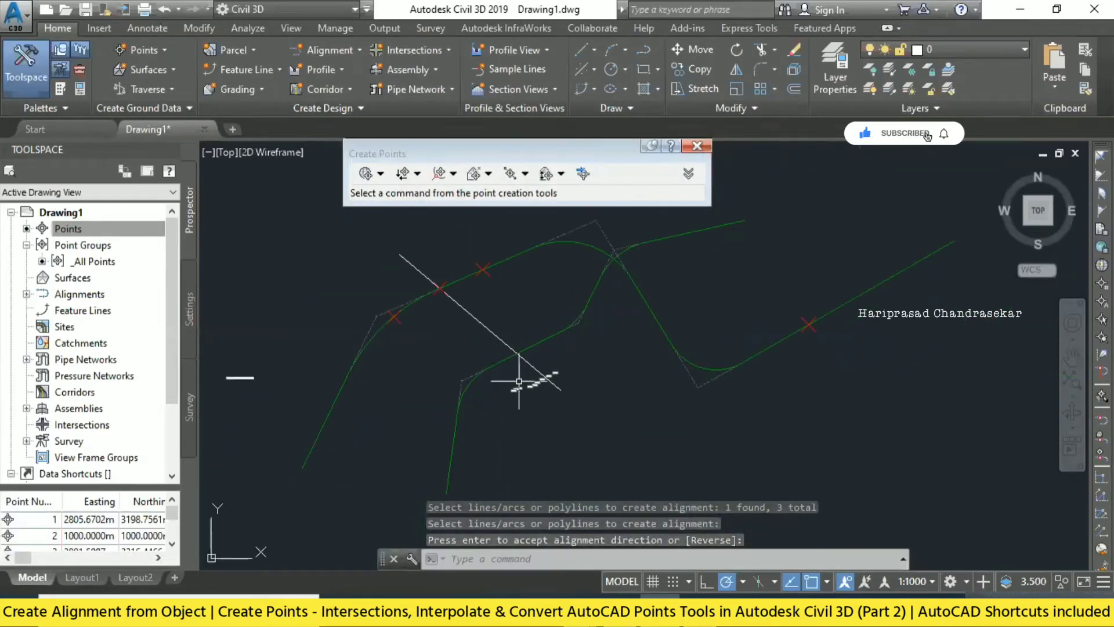
{"action": "scroll", "coordinate": [473, 378], "scroll_direction": "up", "scroll_amount": 3}
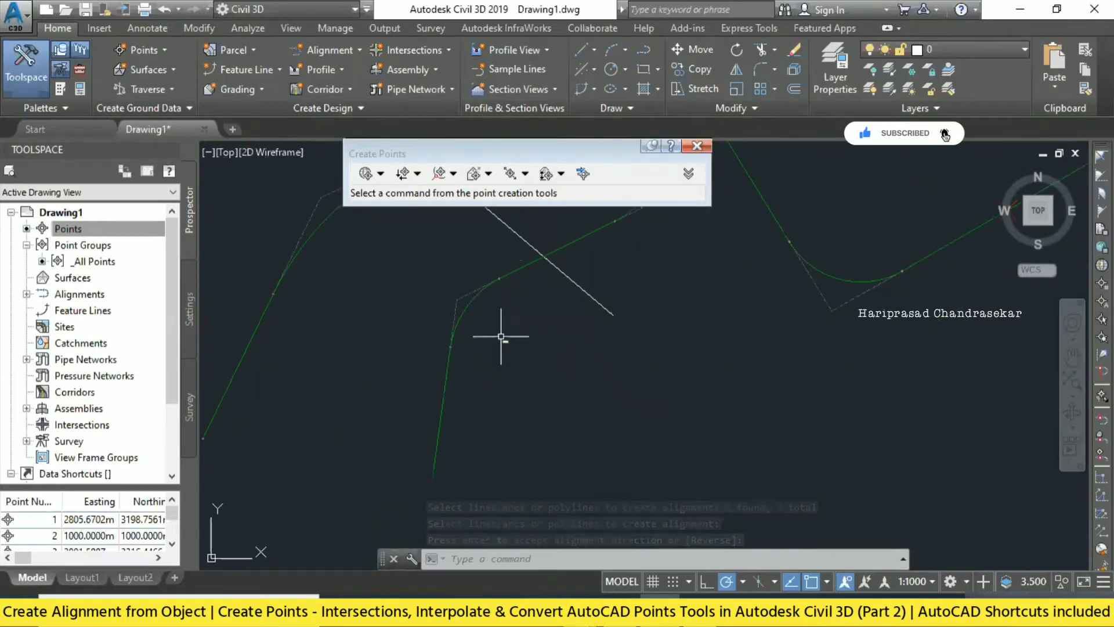
{"action": "scroll", "coordinate": [493, 377], "scroll_direction": "down", "scroll_amount": 4}
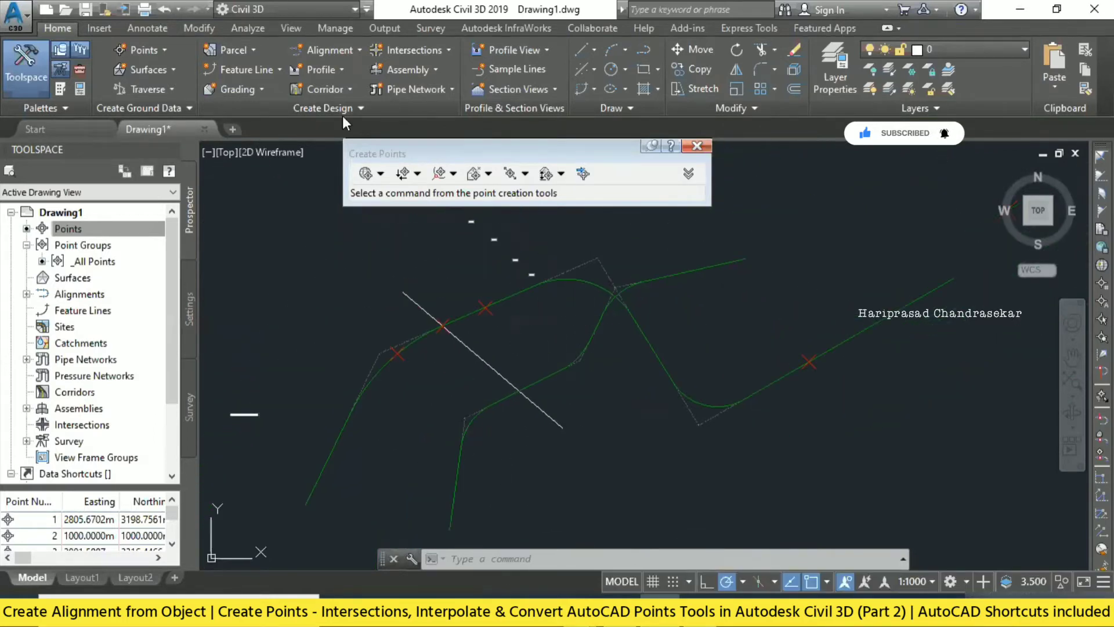
Step: Create Alignment/Alignment intersection points at all crossings of the new and original alignments, with 0 offsets and default description and elevation
{"action": "left_click", "coordinate": [147, 50]}
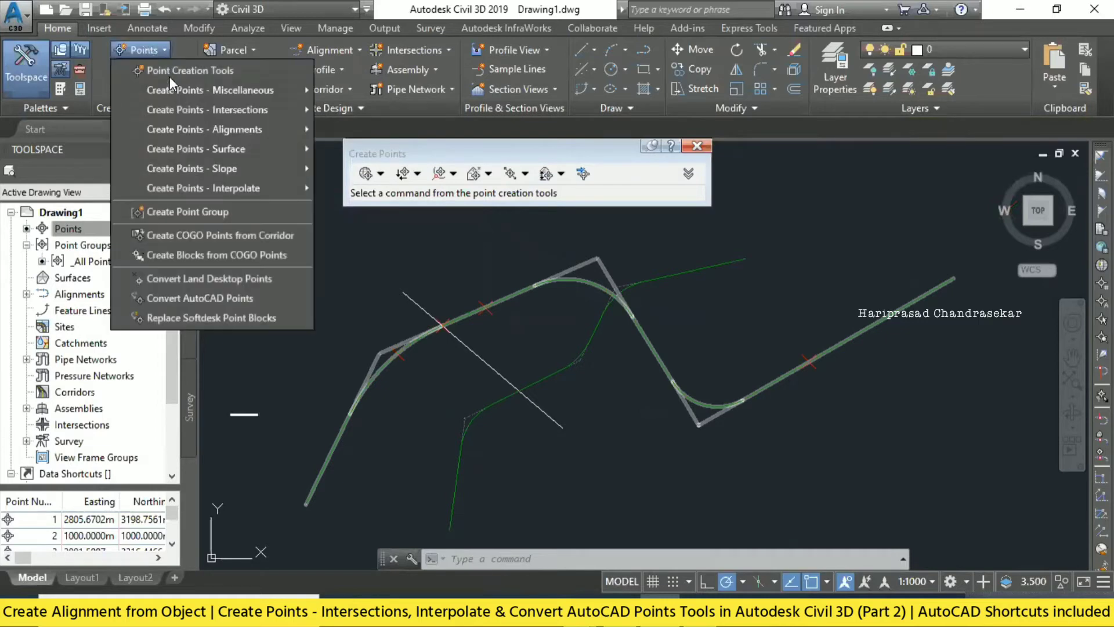
{"action": "mouse_move", "coordinate": [224, 109]}
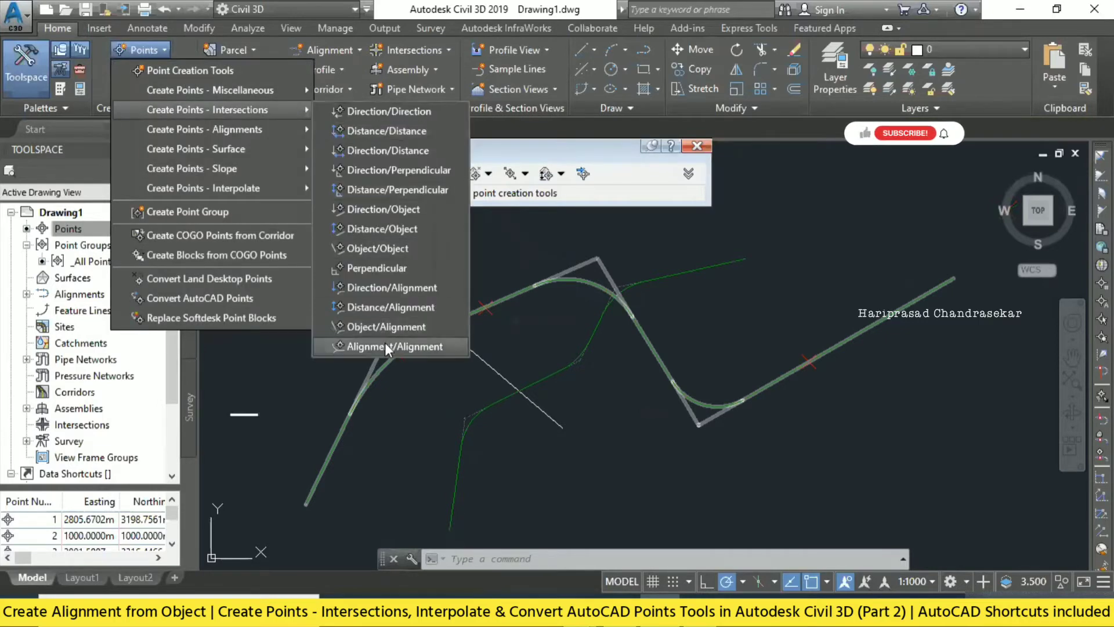
{"action": "left_click", "coordinate": [385, 347]}
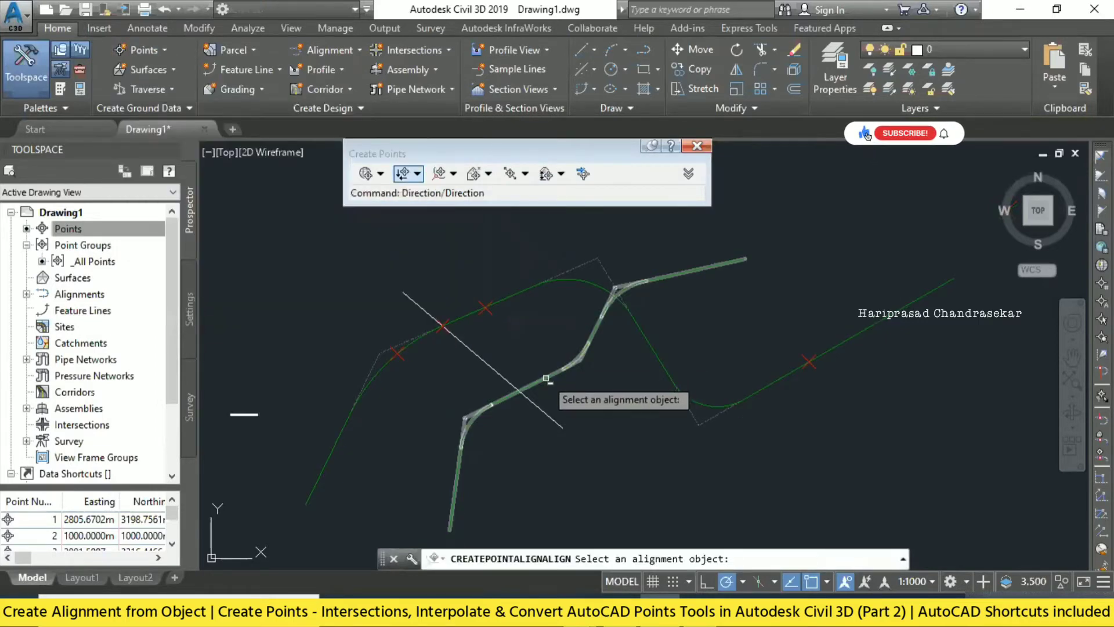
{"action": "left_click", "coordinate": [600, 339]}
{"action": "key", "text": "Return"}
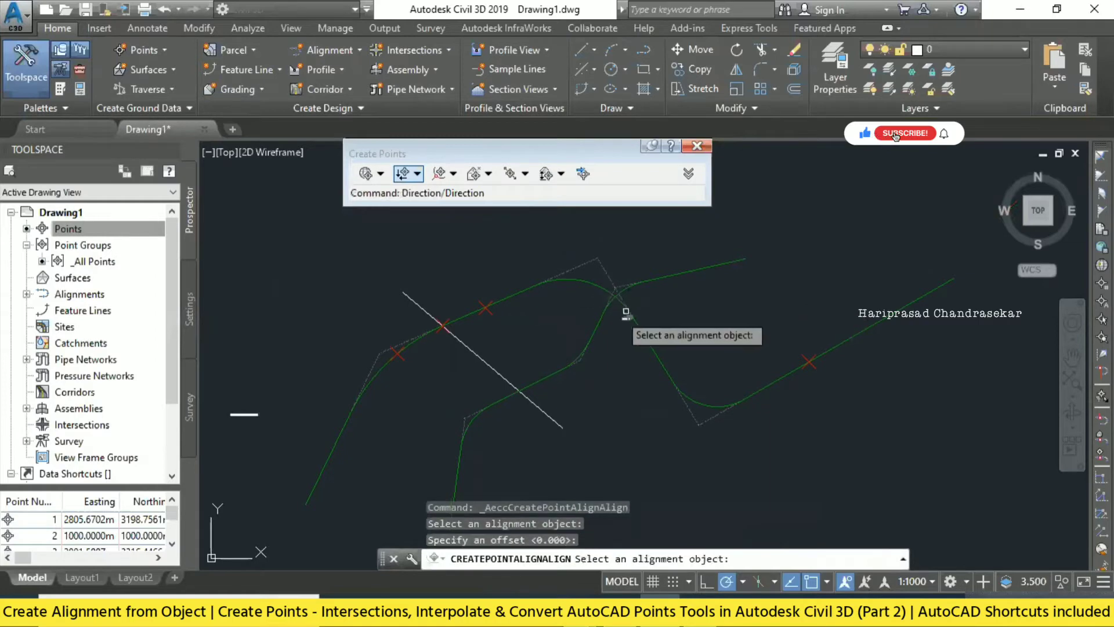
{"action": "left_click", "coordinate": [589, 285]}
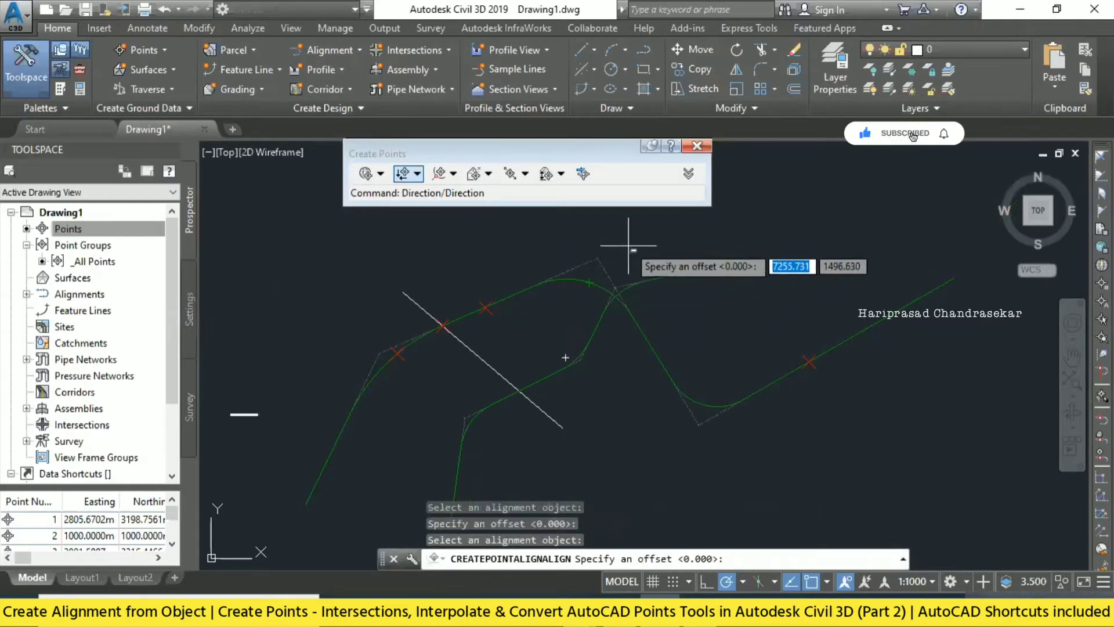
{"action": "key", "text": "Return"}
{"action": "scroll", "coordinate": [643, 241], "scroll_direction": "up", "scroll_amount": 2}
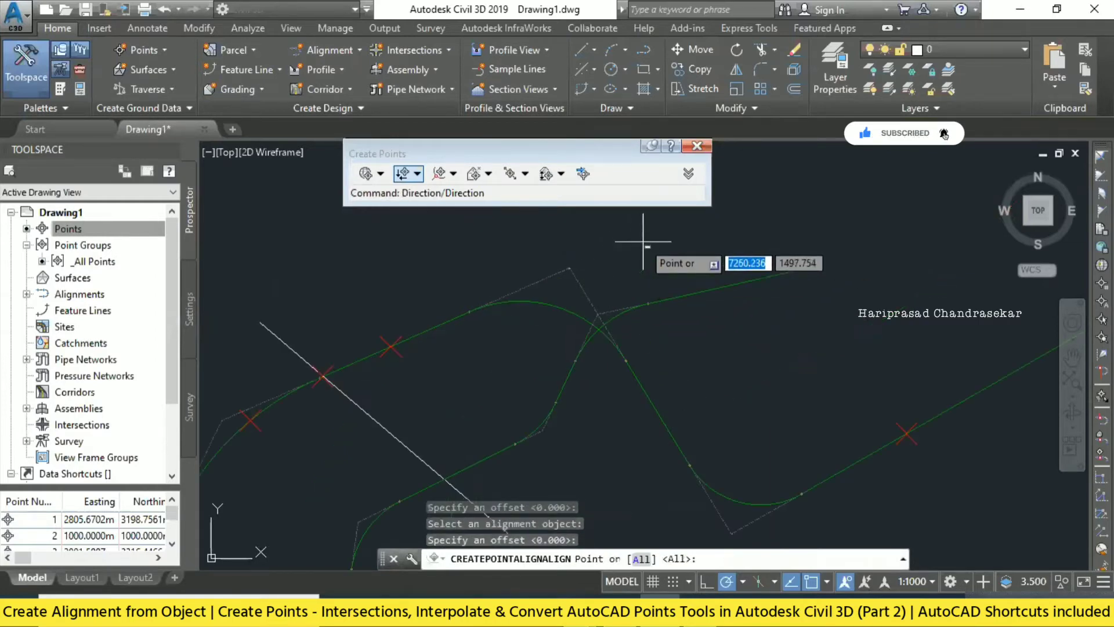
{"action": "key", "text": "Return"}
{"action": "key", "text": "Return"}
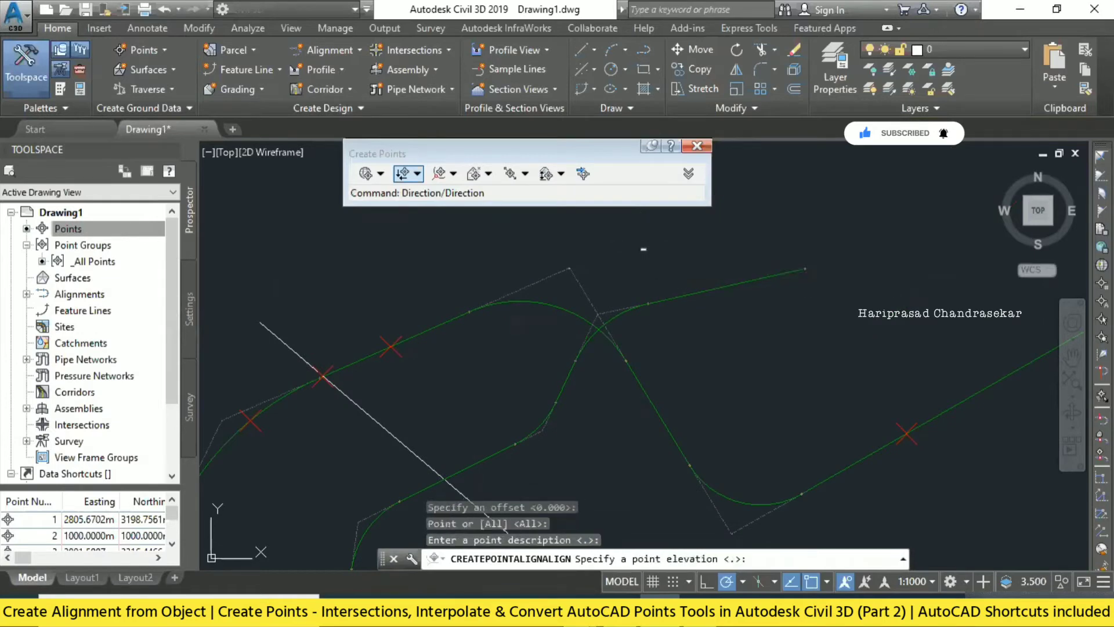
{"action": "key", "text": "Return"}
{"action": "key", "text": "Return"}
{"action": "key", "text": "Return"}
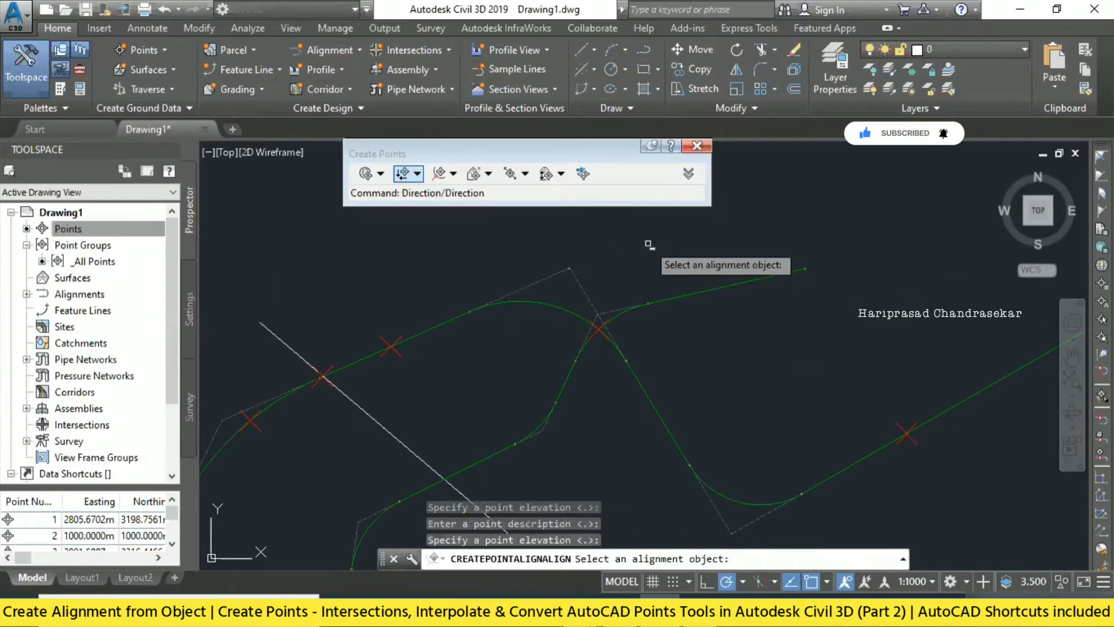
{"action": "key", "text": "Escape"}
Step: Convert the lone white AutoCAD point beside the COGO points southwest of the alignments into a COGO point with the default description
{"action": "scroll", "coordinate": [656, 224], "scroll_direction": "down", "scroll_amount": 4}
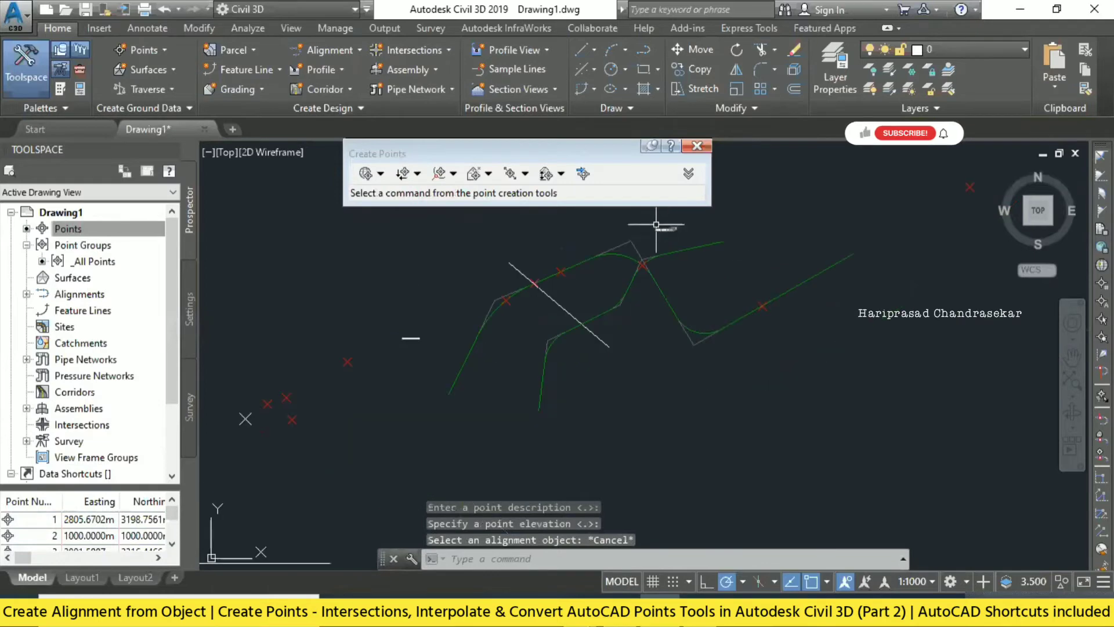
{"action": "left_click", "coordinate": [142, 49]}
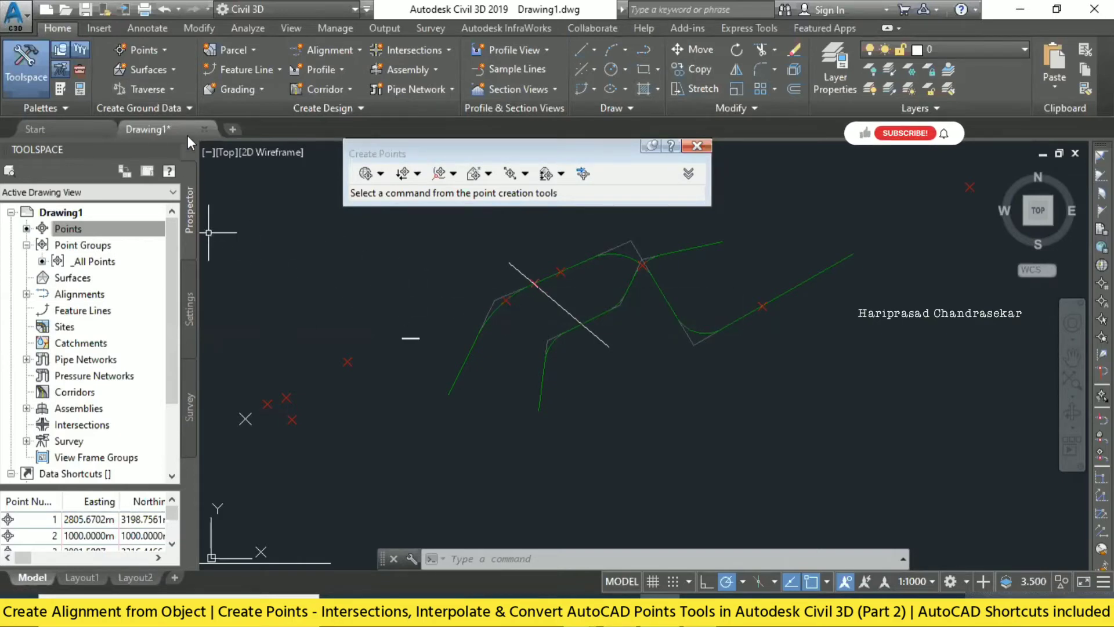
{"action": "left_click", "coordinate": [151, 50]}
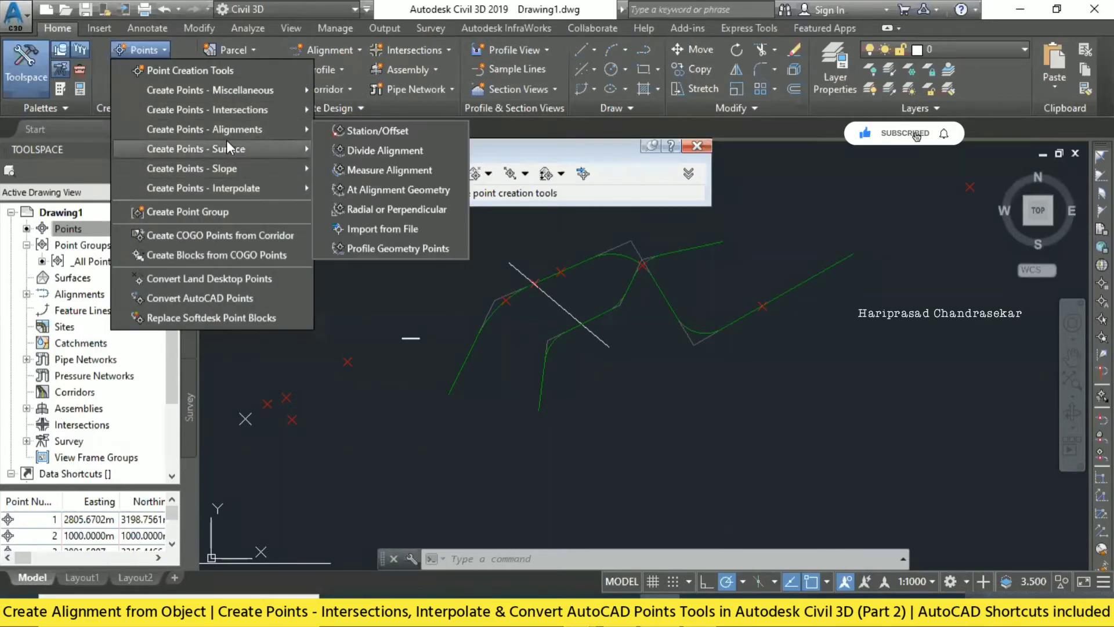
{"action": "mouse_move", "coordinate": [227, 149]}
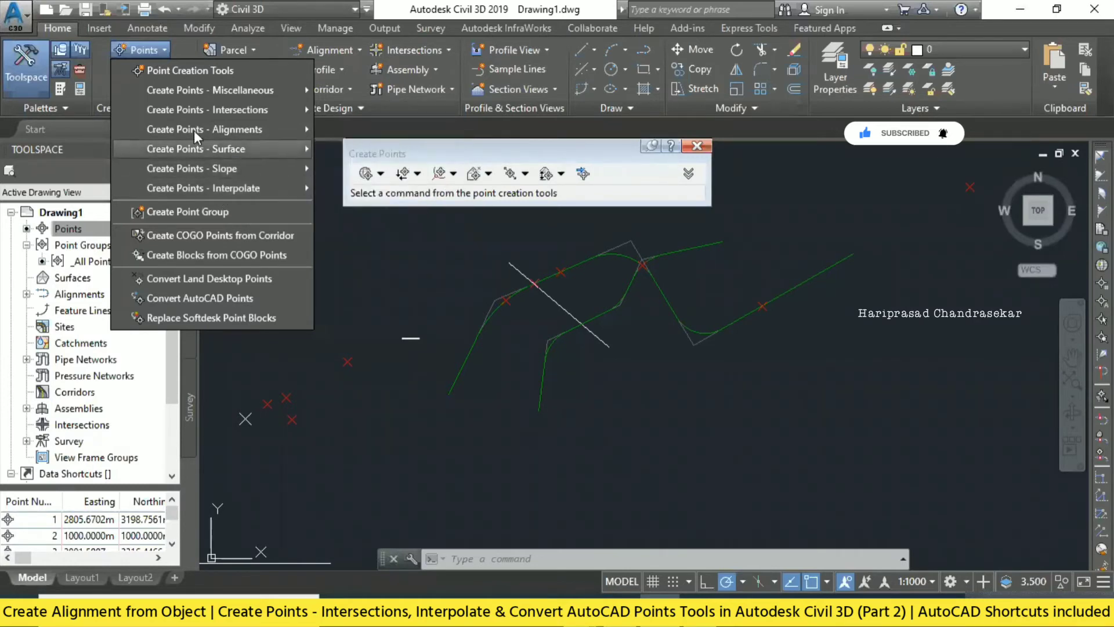
{"action": "left_click", "coordinate": [210, 293]}
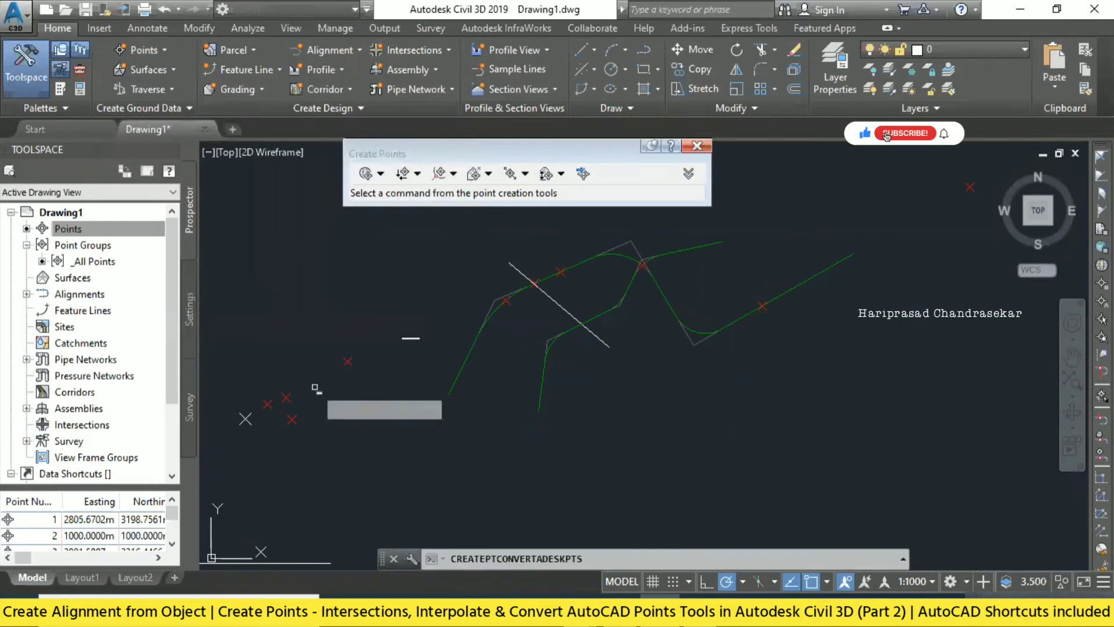
{"action": "middle_click_drag", "start_coordinate": [273, 402], "coordinate": [506, 247]}
{"action": "scroll", "coordinate": [506, 246], "scroll_direction": "up", "scroll_amount": 5}
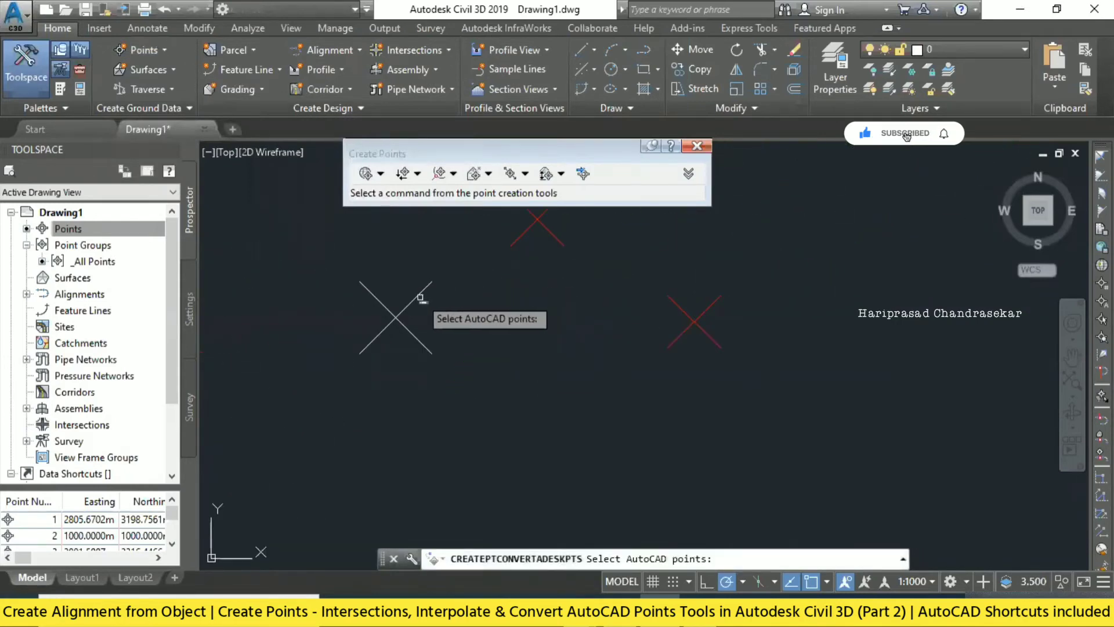
{"action": "left_click", "coordinate": [424, 290]}
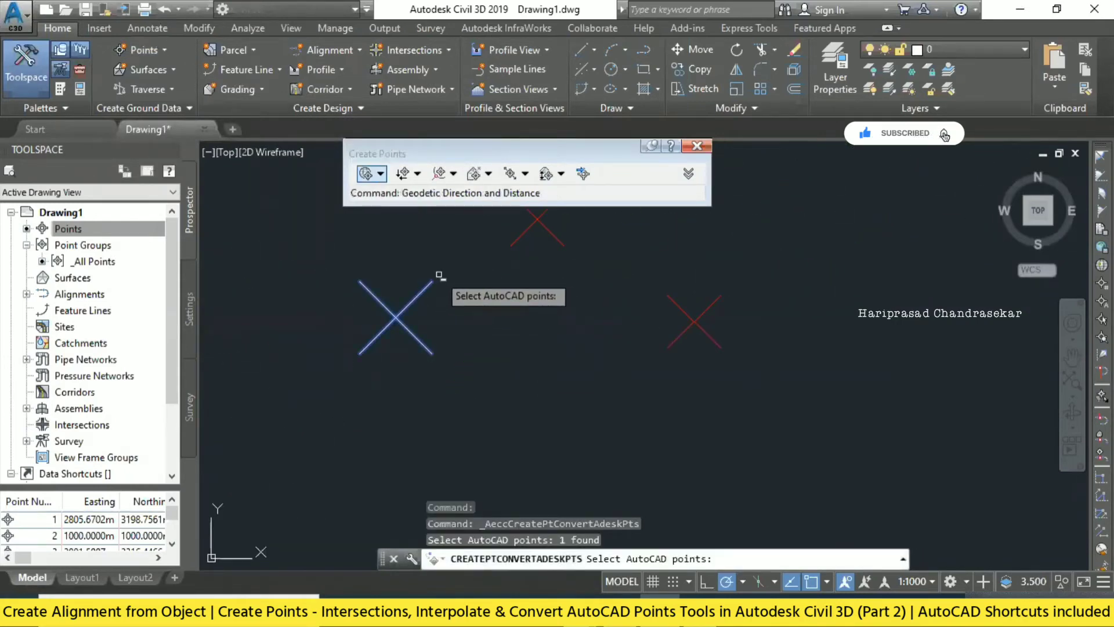
{"action": "key", "text": "Return"}
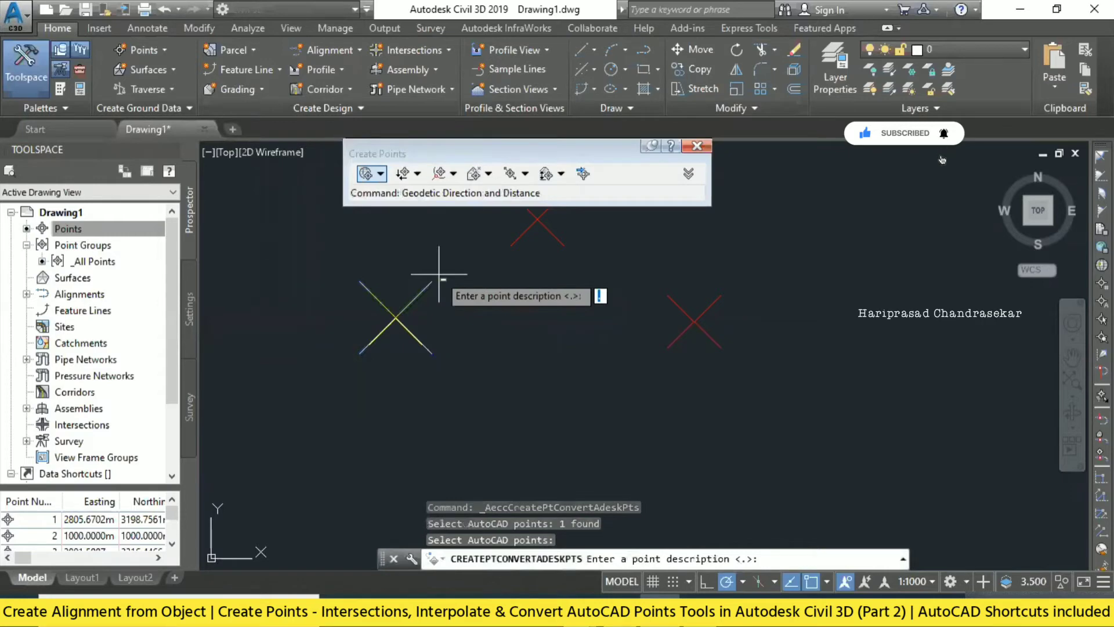
{"action": "key", "text": "Return"}
{"action": "key", "text": "Return"}
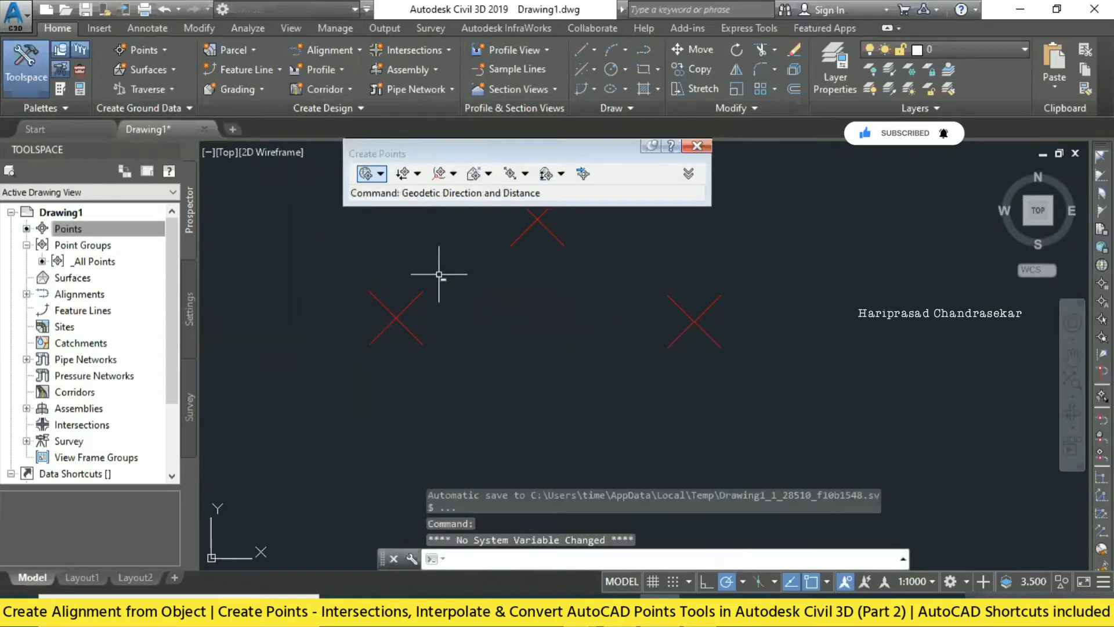
{"action": "key", "text": "Escape"}
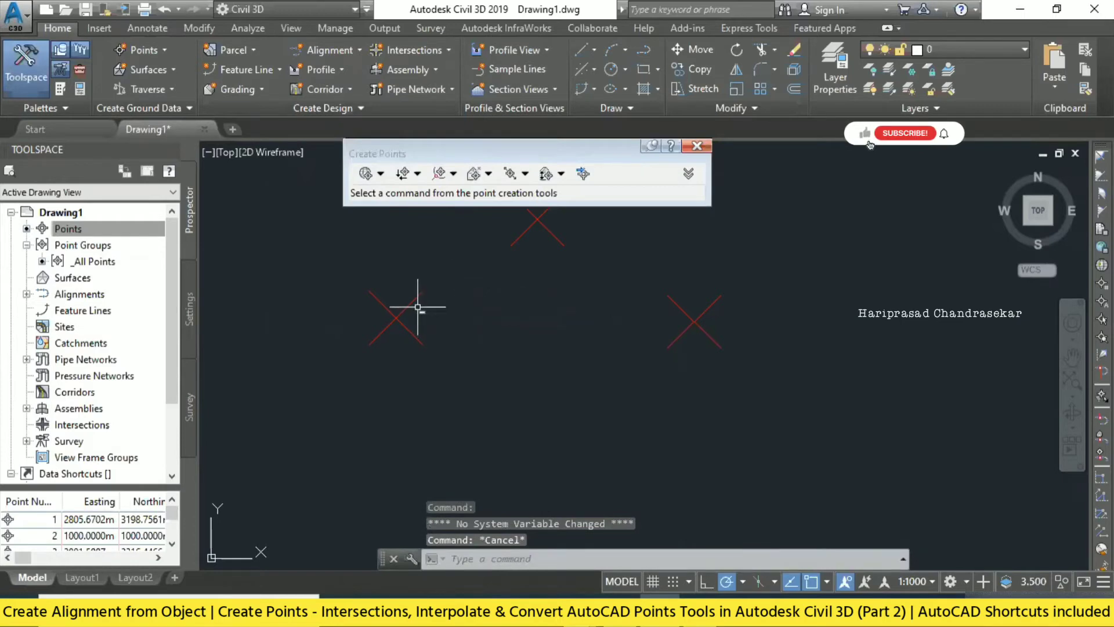
Step: Convert the eight AutoCAD points west of the easternmost one on the long horizontal line into COGO points with the default description
{"action": "scroll", "coordinate": [491, 324], "scroll_direction": "down", "scroll_amount": 5}
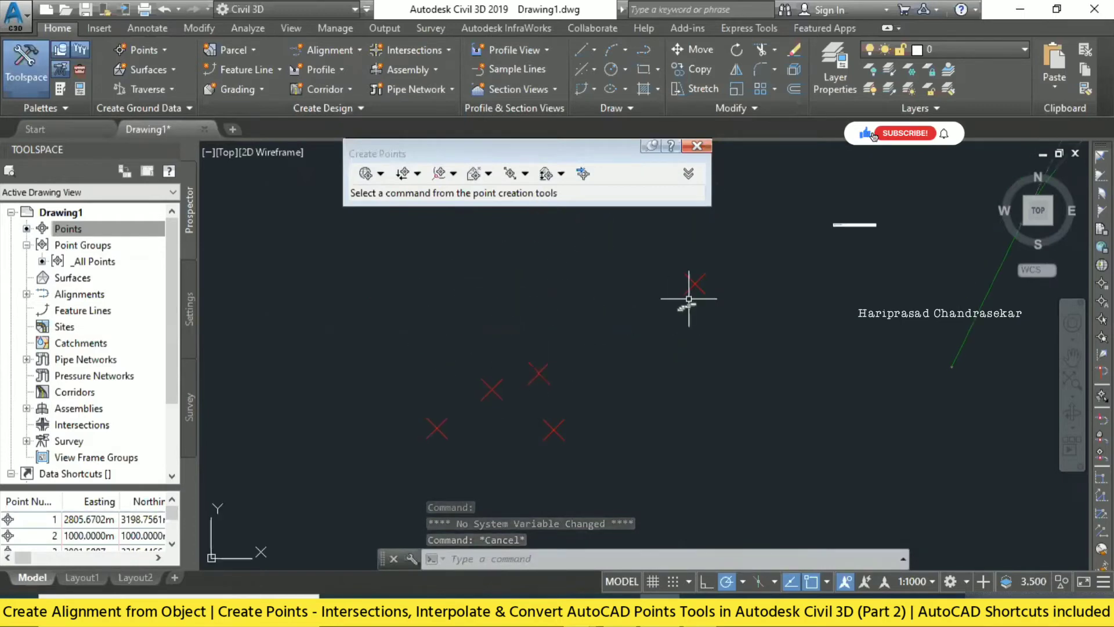
{"action": "middle_click_drag", "start_coordinate": [385, 373], "coordinate": [733, 465]}
{"action": "scroll", "coordinate": [559, 310], "scroll_direction": "up", "scroll_amount": 3}
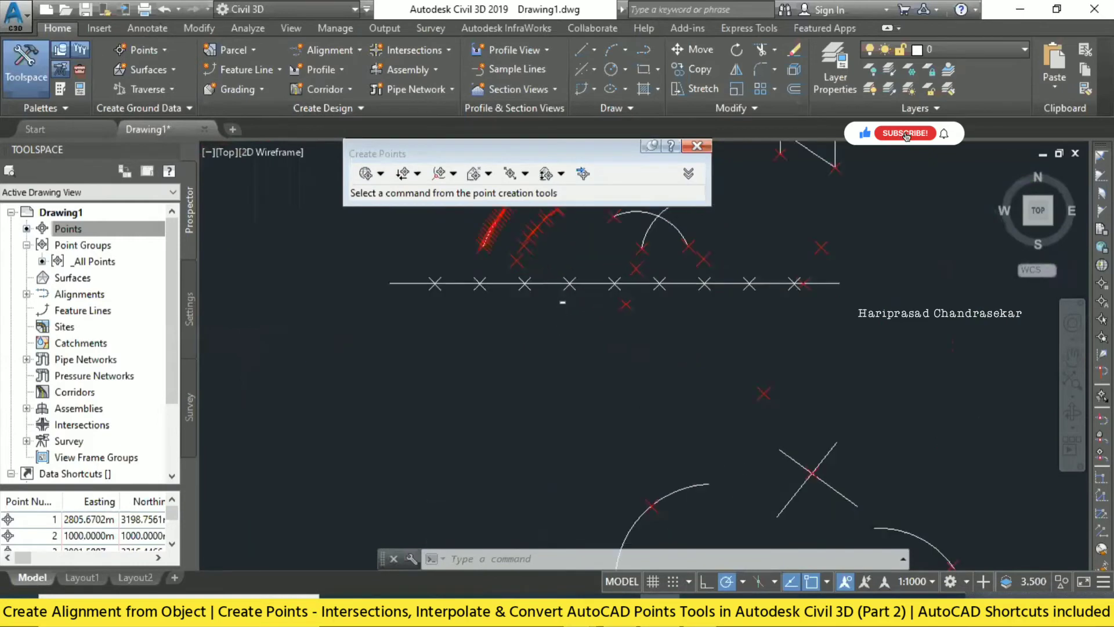
{"action": "mouse_move", "coordinate": [559, 310]}
{"action": "middle_mouse_down"}
{"action": "mouse_move", "coordinate": [525, 362]}
{"action": "mouse_move", "coordinate": [463, 379]}
{"action": "middle_mouse_up"}
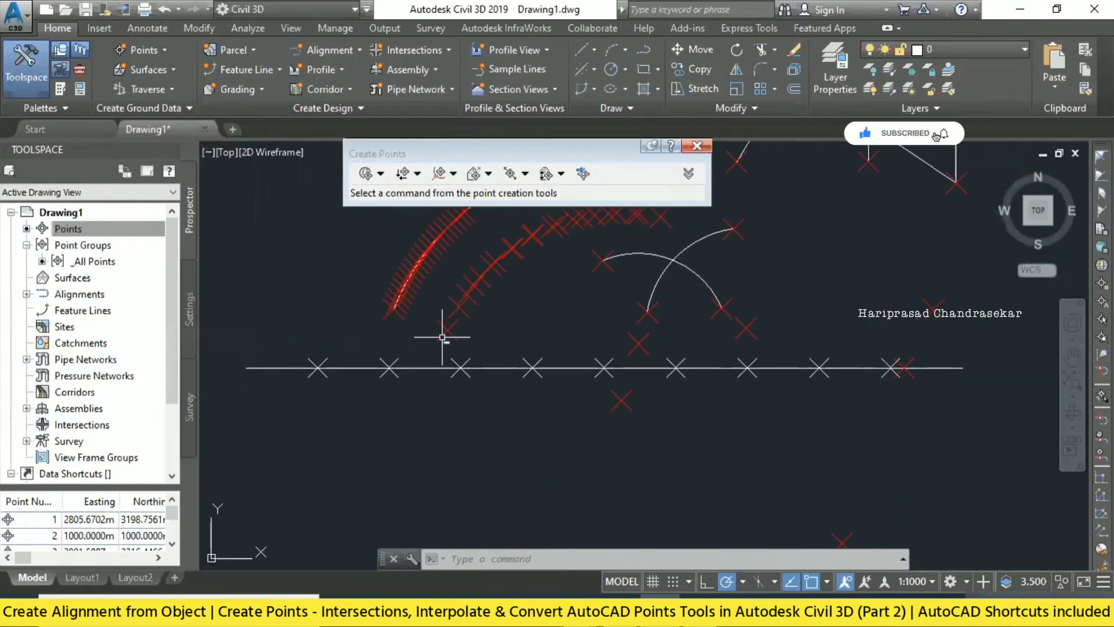
{"action": "left_click", "coordinate": [154, 51]}
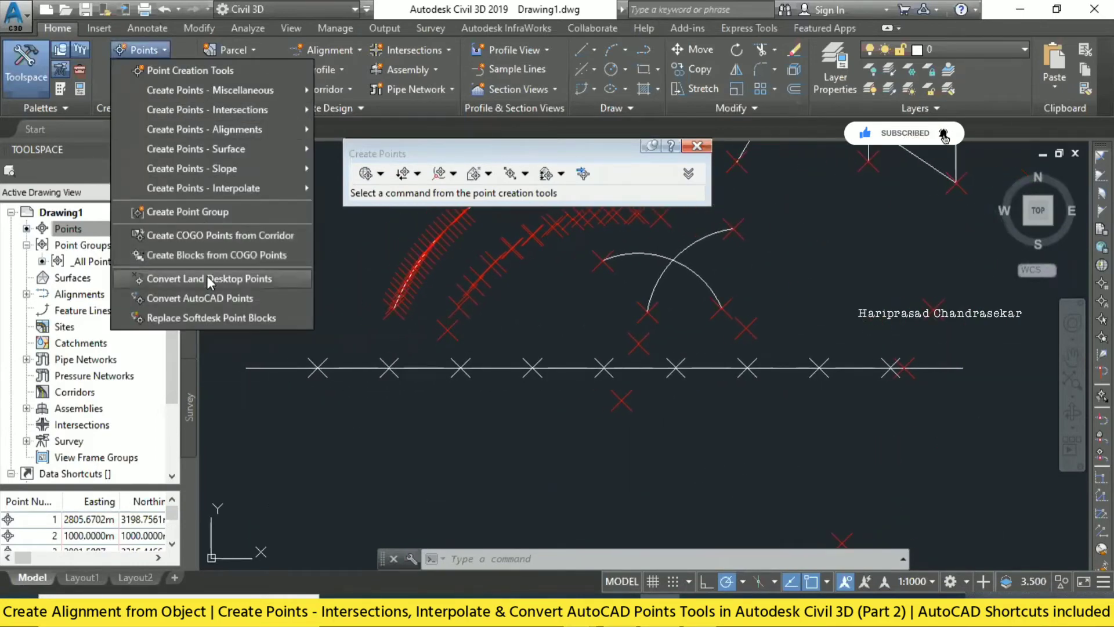
{"action": "left_click", "coordinate": [213, 297]}
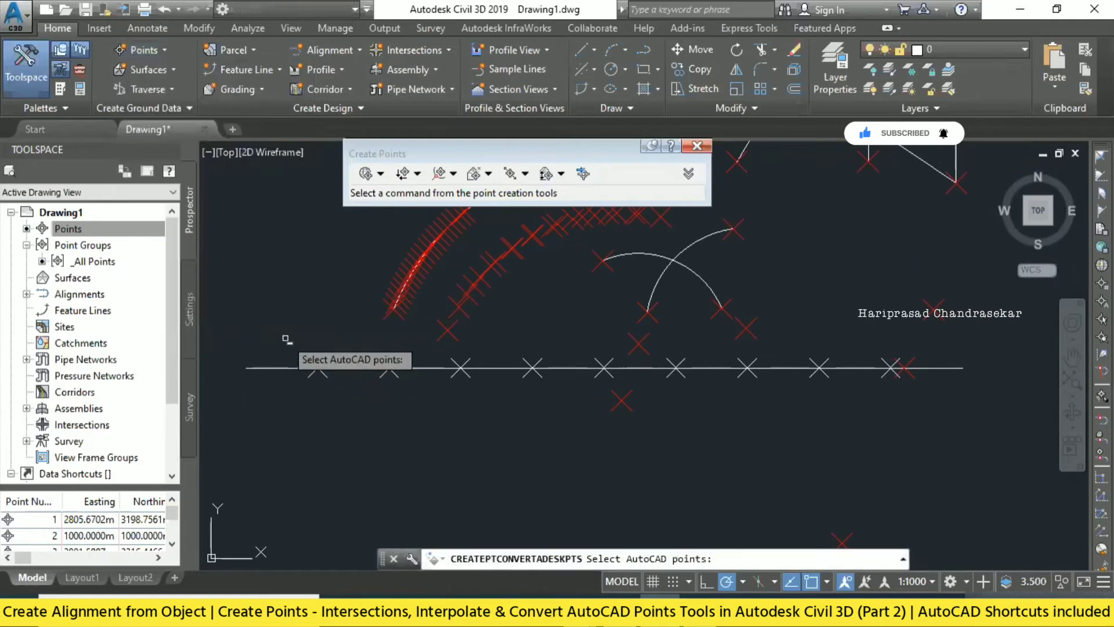
{"action": "left_click", "coordinate": [285, 338]}
{"action": "left_click", "coordinate": [899, 380]}
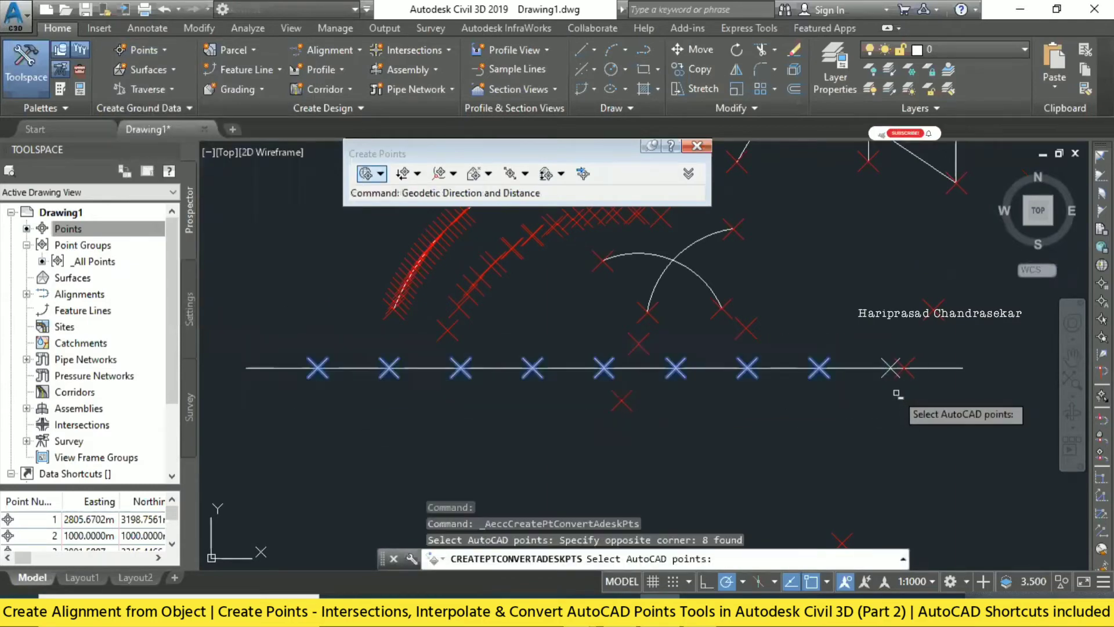
{"action": "scroll", "coordinate": [899, 371], "scroll_direction": "up", "scroll_amount": 2}
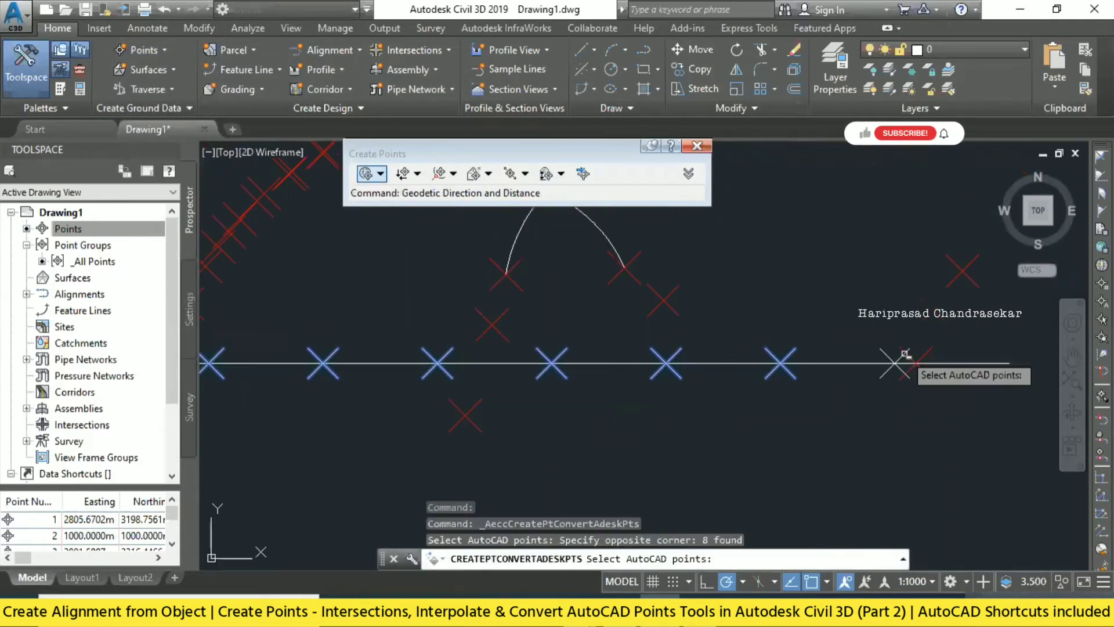
{"action": "scroll", "coordinate": [901, 357], "scroll_direction": "down", "scroll_amount": 4}
{"action": "key", "text": "Return"}
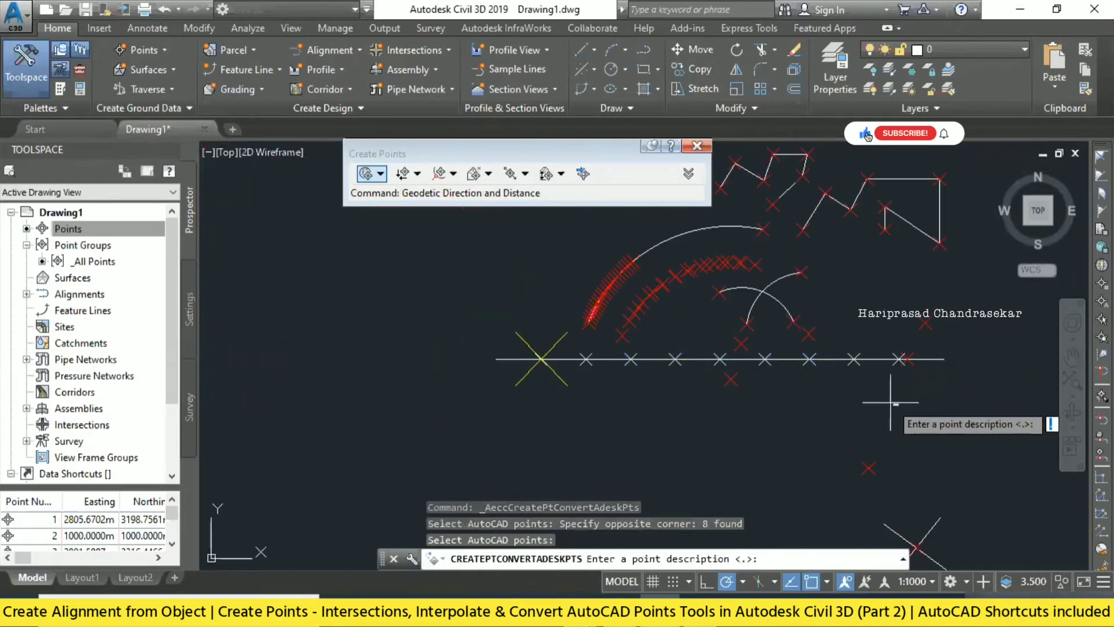
{"action": "key", "text": "Return"}
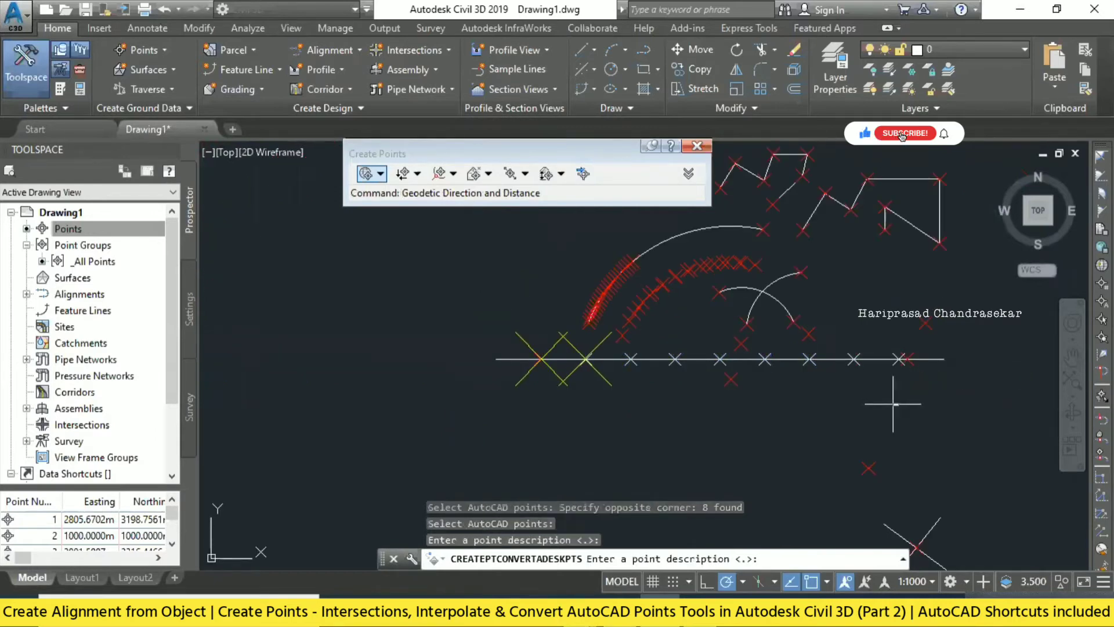
{"action": "key", "text": "Return"}
{"action": "key", "text": "Return"}
{"action": "key", "text": "Return"}
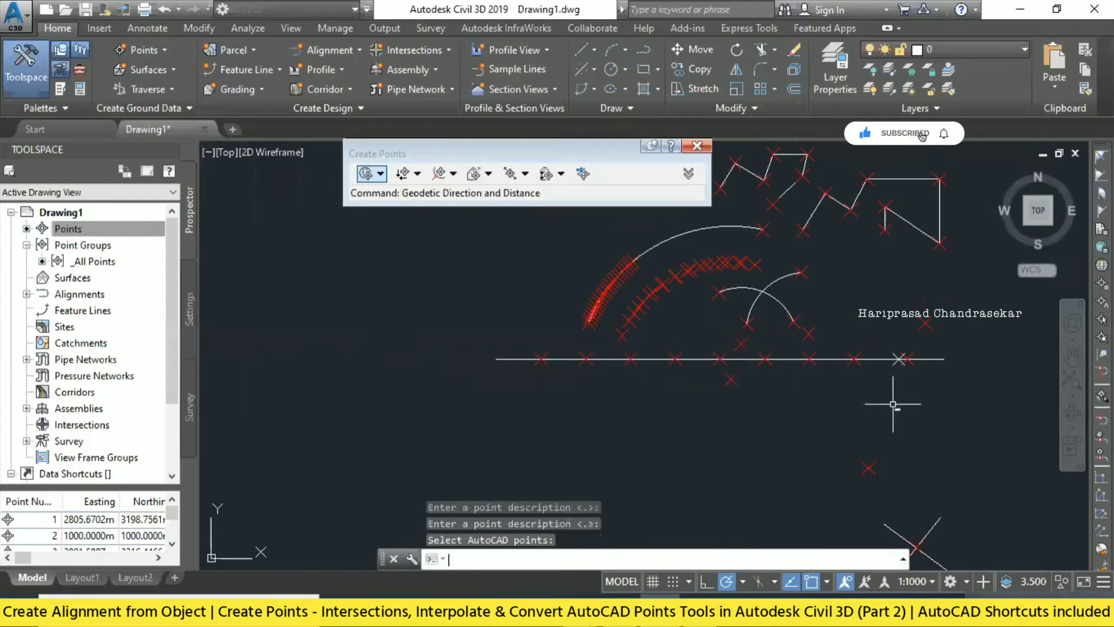
{"action": "key", "text": "Return"}
{"action": "scroll", "coordinate": [839, 360], "scroll_direction": "up", "scroll_amount": 6}
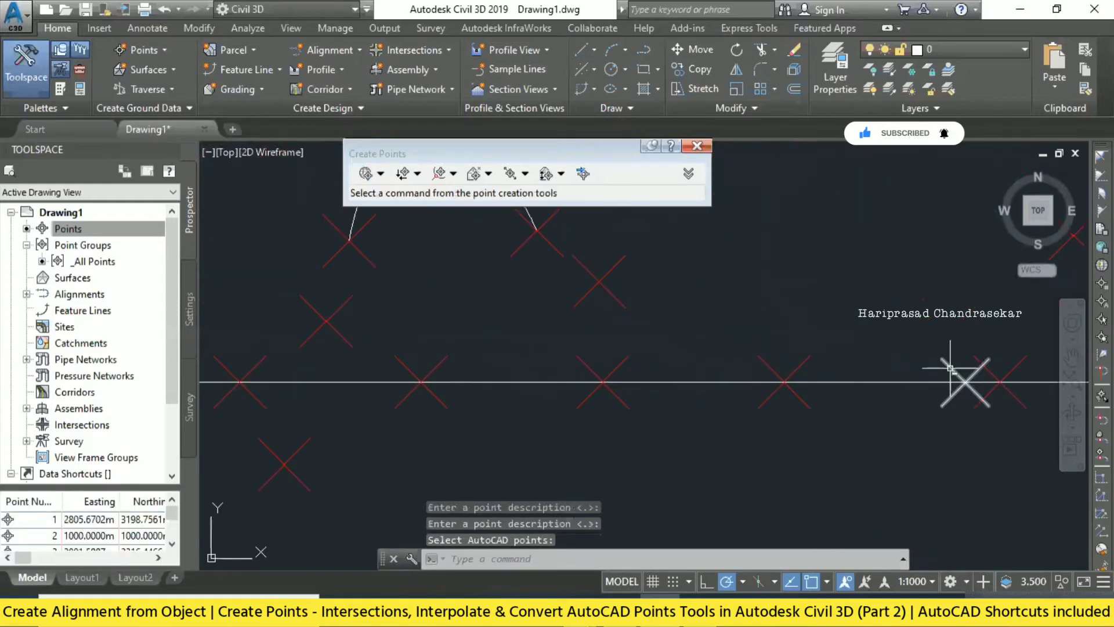
{"action": "scroll", "coordinate": [875, 302], "scroll_direction": "down", "scroll_amount": 4}
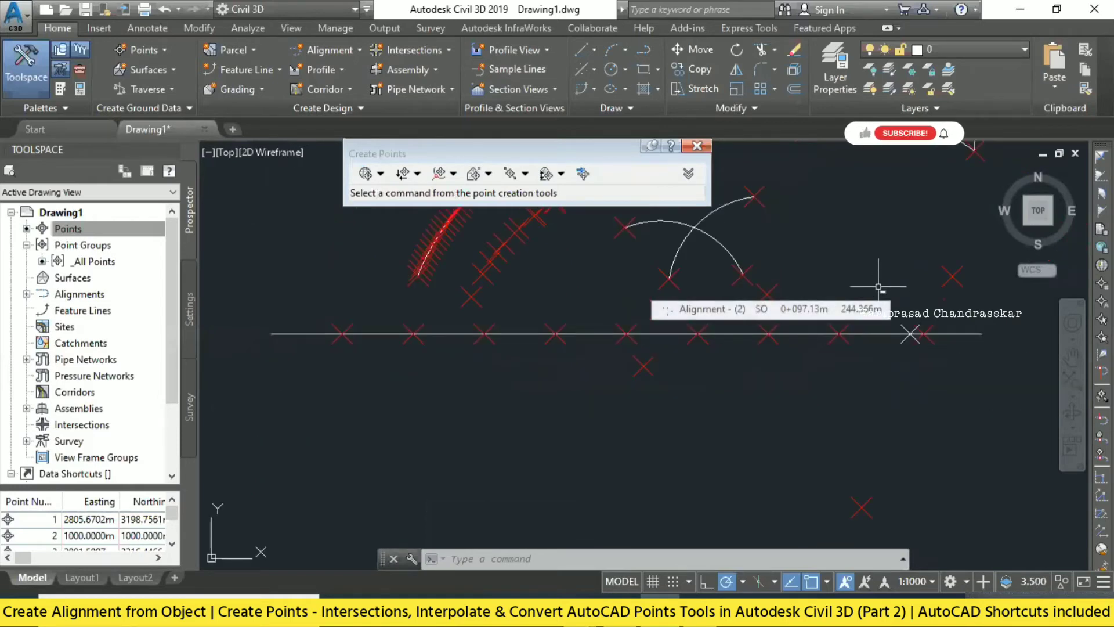
{"action": "middle_click_drag", "start_coordinate": [870, 278], "coordinate": [848, 313]}
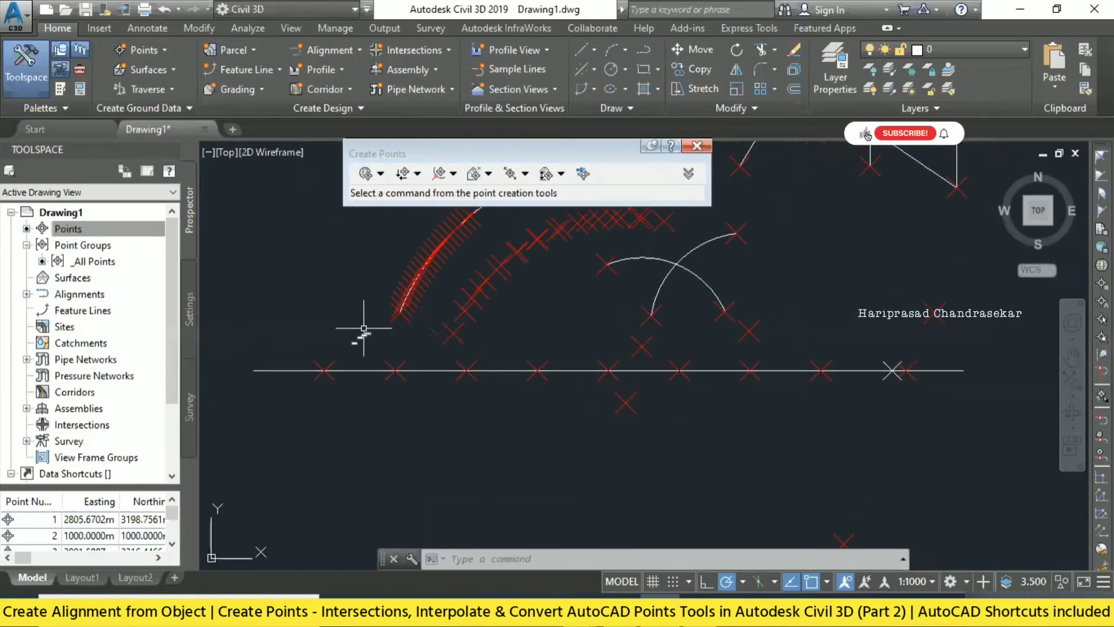
{"action": "scroll", "coordinate": [452, 363], "scroll_direction": "down", "scroll_amount": 6}
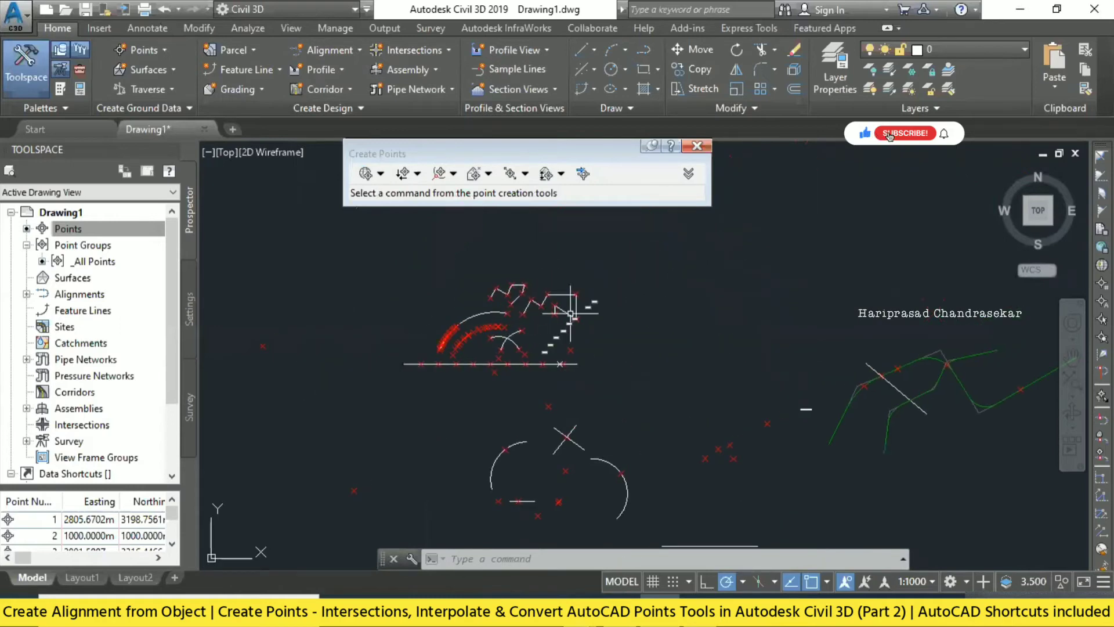
{"action": "scroll", "coordinate": [571, 314], "scroll_direction": "up", "scroll_amount": 2}
{"action": "scroll", "coordinate": [641, 333], "scroll_direction": "up", "scroll_amount": 1}
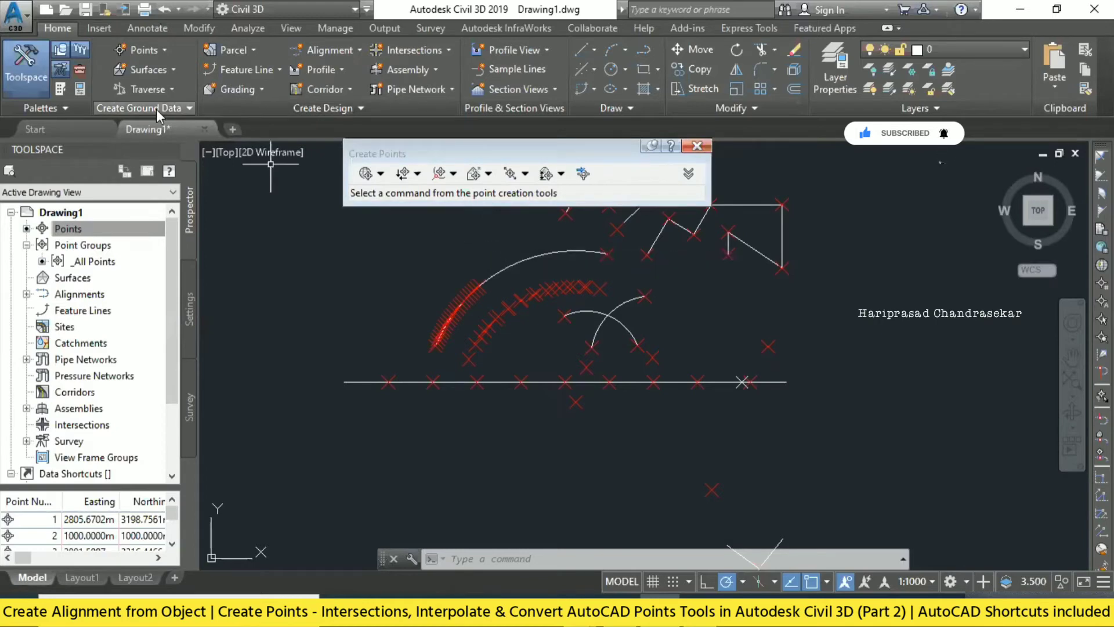
{"action": "middle_click_drag", "start_coordinate": [578, 238], "coordinate": [579, 293]}
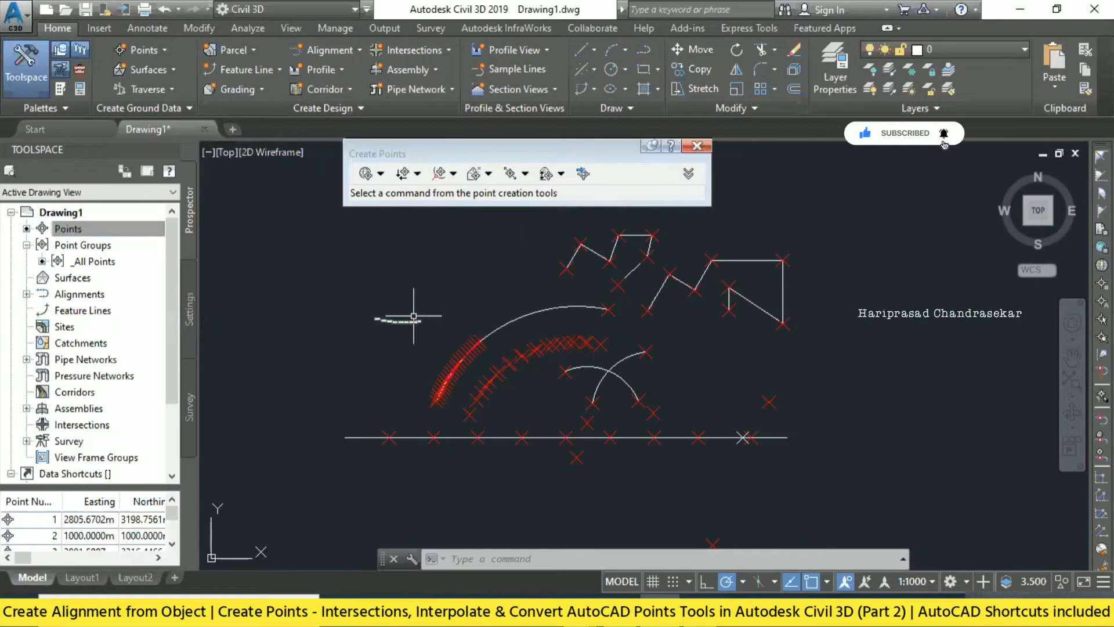
Step: Start Number by Distance interpolation and set two control points in the empty area east of the linework, both at 0 m elevation
{"action": "left_click", "coordinate": [154, 55]}
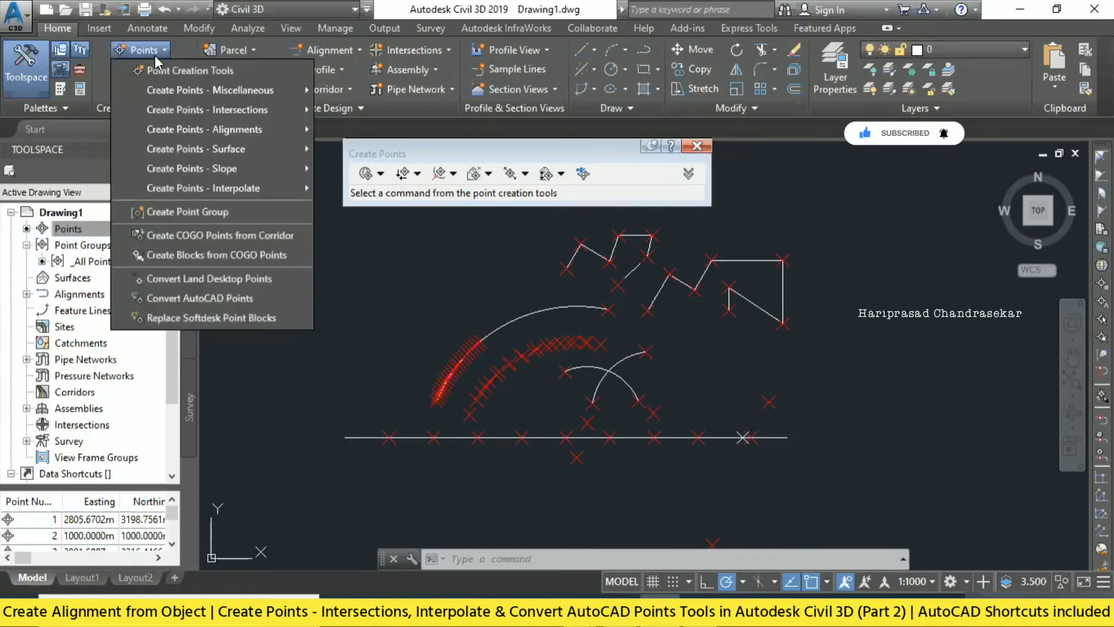
{"action": "mouse_move", "coordinate": [239, 190]}
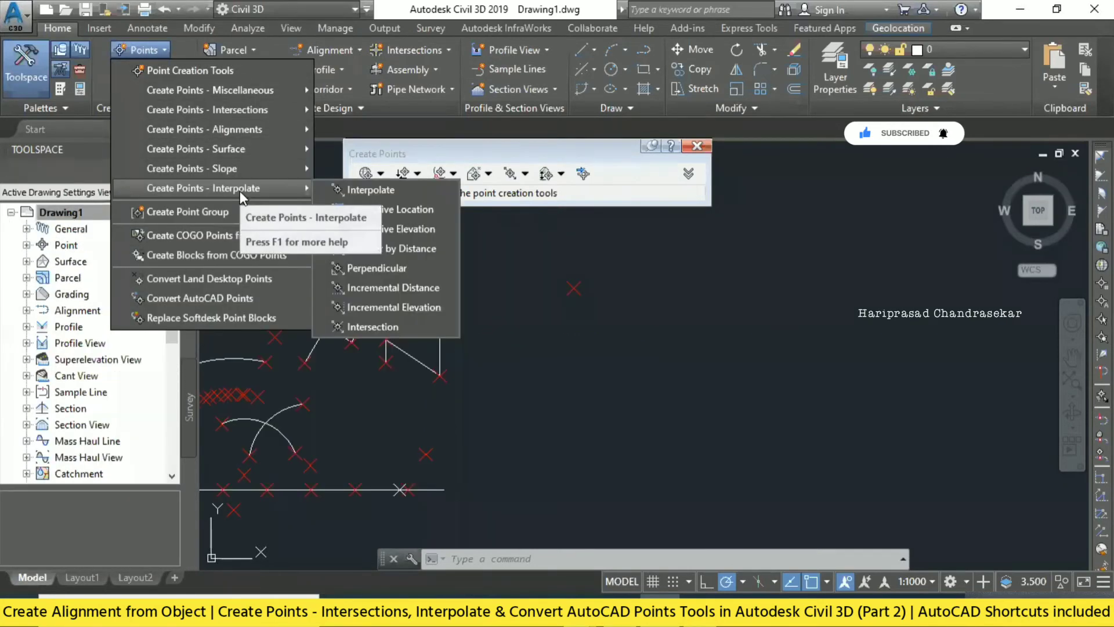
{"action": "left_click", "coordinate": [389, 256]}
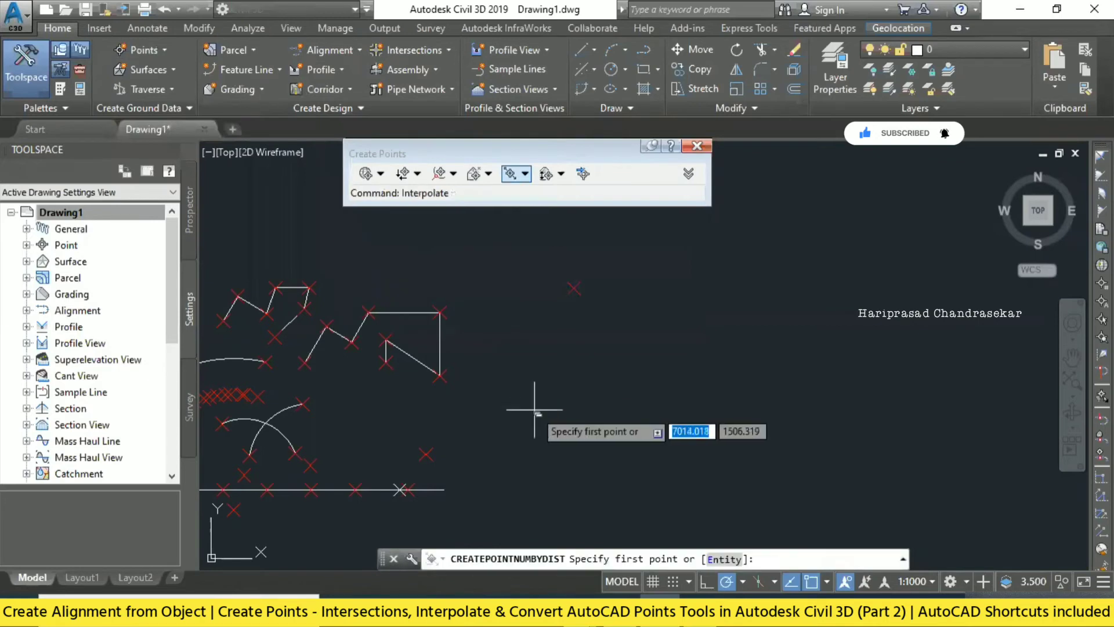
{"action": "left_click", "coordinate": [556, 466]}
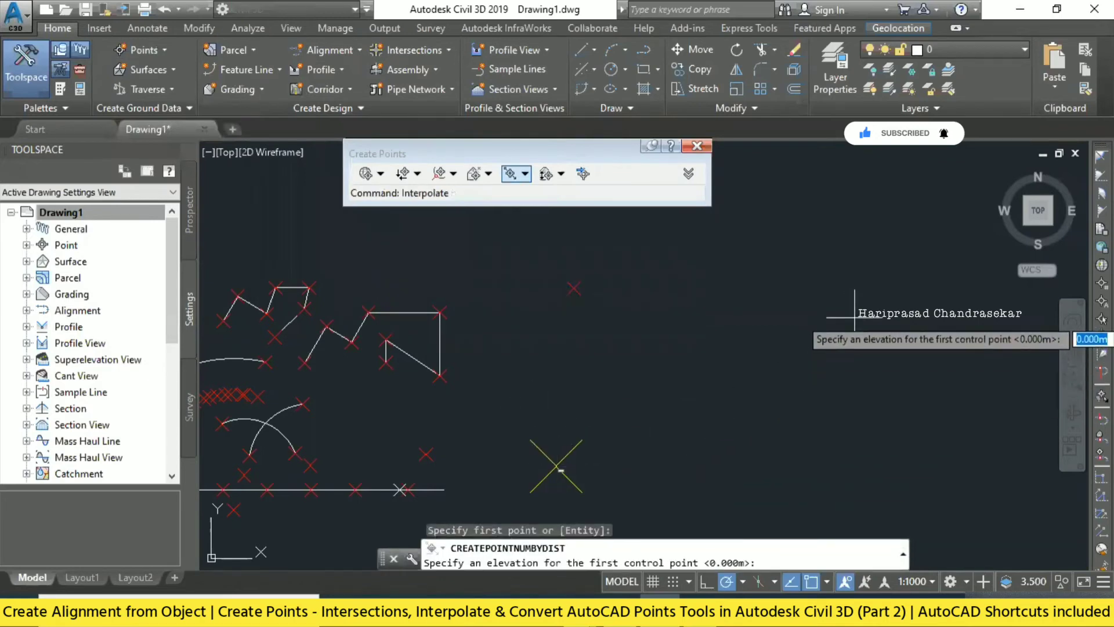
{"action": "mouse_move", "coordinate": [863, 351]}
{"action": "middle_mouse_down"}
{"action": "mouse_move", "coordinate": [772, 378]}
{"action": "mouse_move", "coordinate": [707, 335]}
{"action": "middle_mouse_up"}
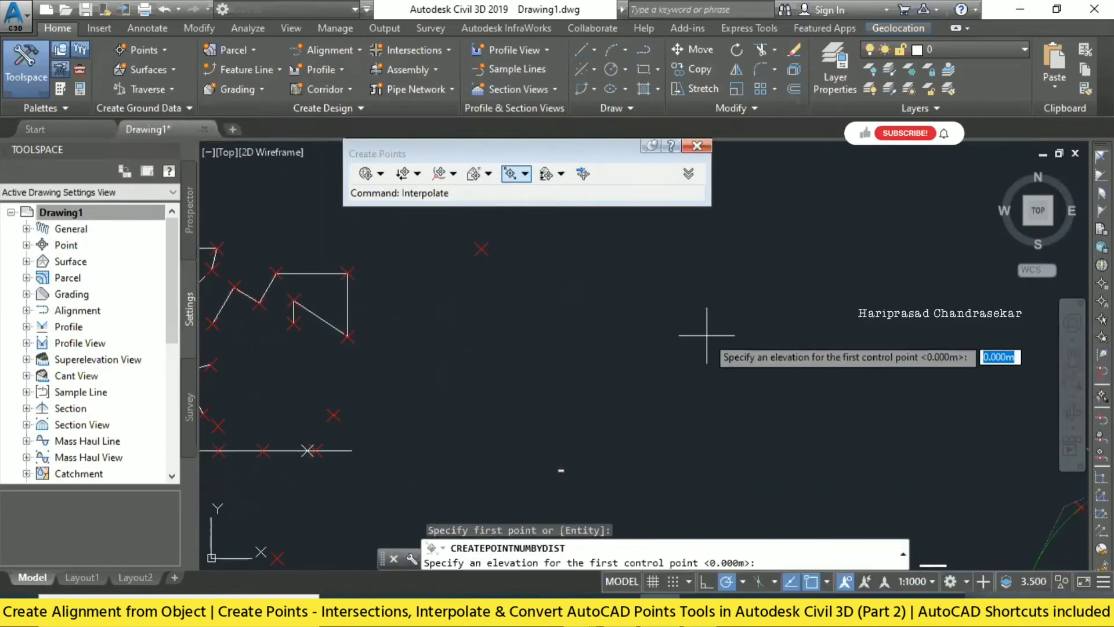
{"action": "key", "text": "Return"}
{"action": "left_click", "coordinate": [808, 329]}
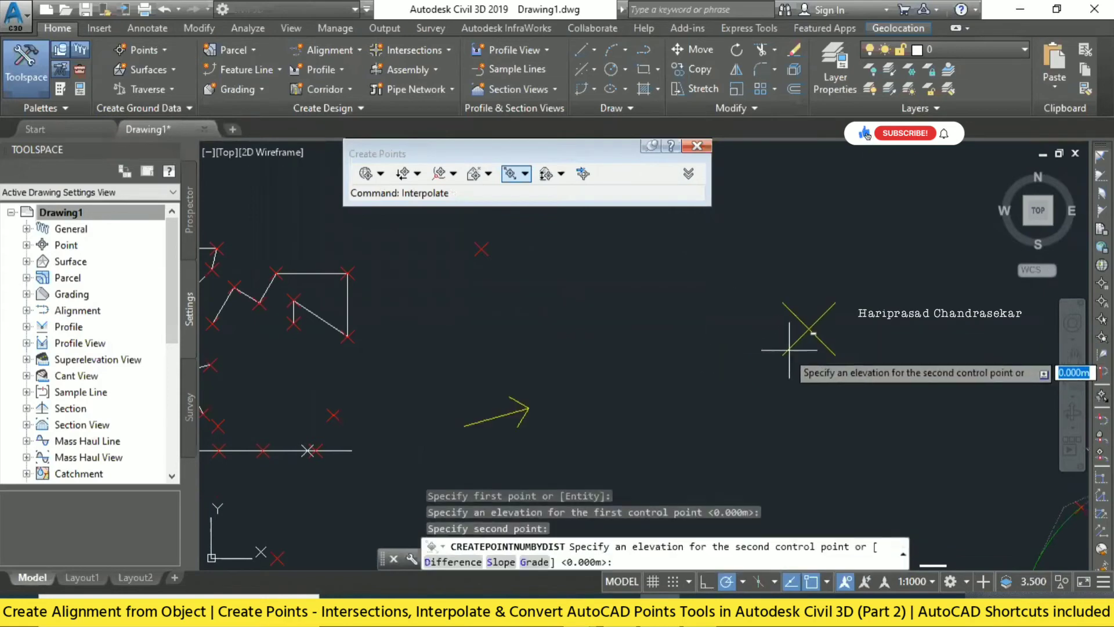
{"action": "key", "text": "Return"}
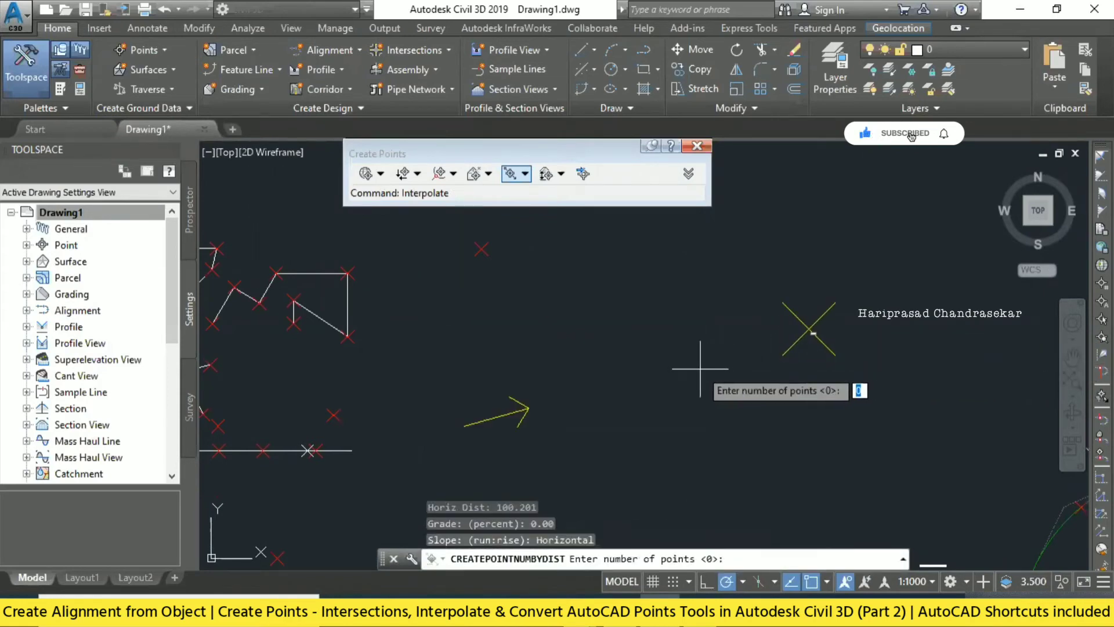
Step: Interpolate 10 points between the two control points with 0 offset and default descriptions, and end the command
{"action": "key", "text": "Return"}
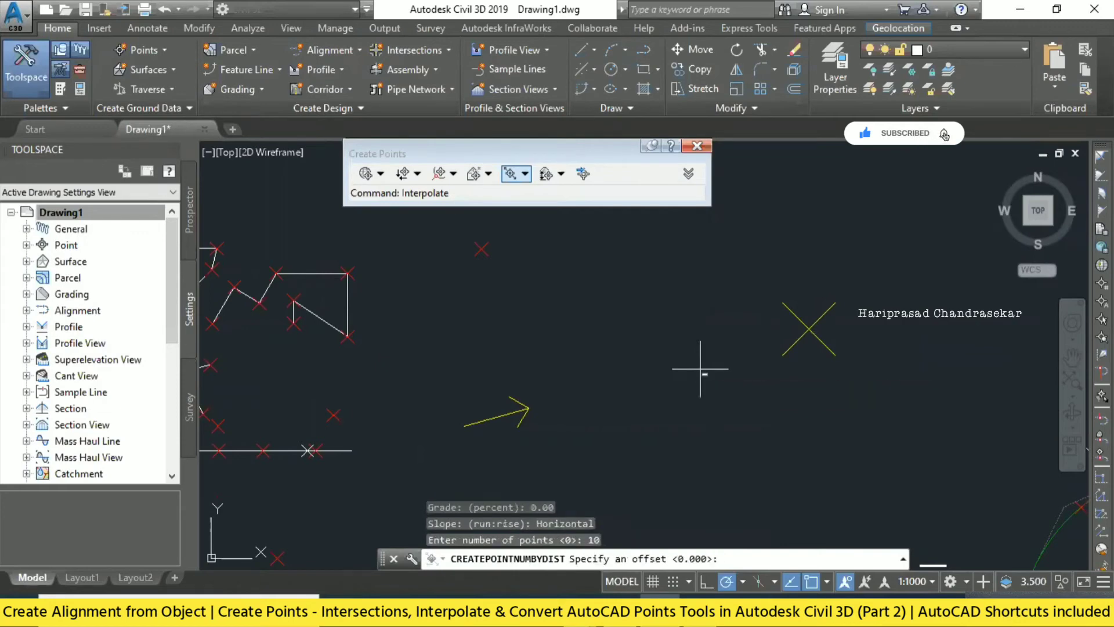
{"action": "key", "text": "Return"}
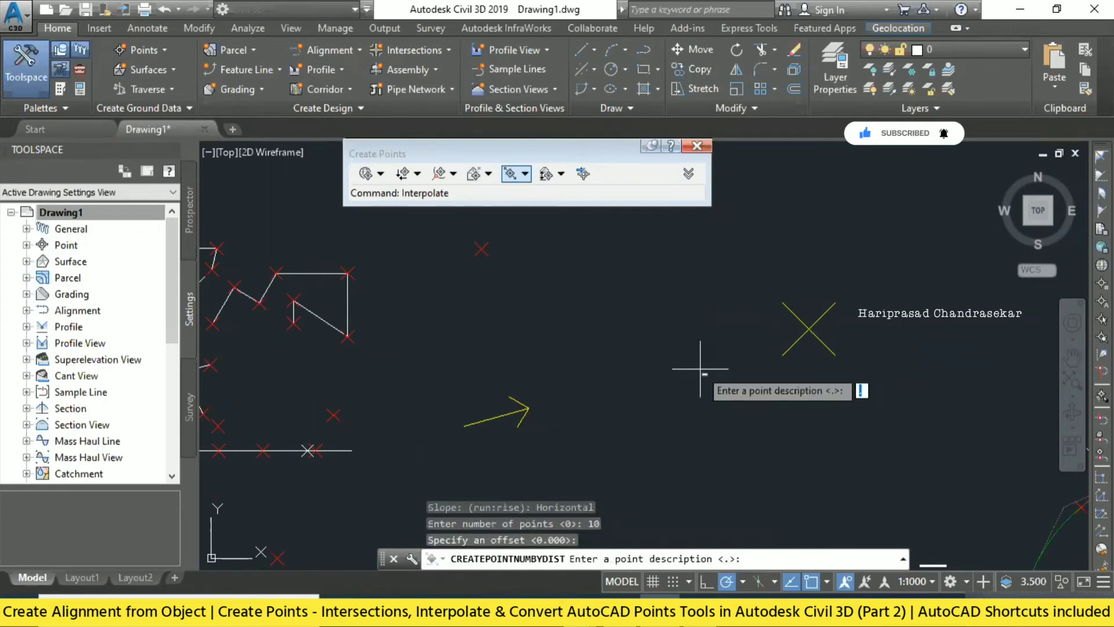
{"action": "key", "text": "Return"}
{"action": "key", "text": "Return"}
{"action": "key", "text": "Return"}
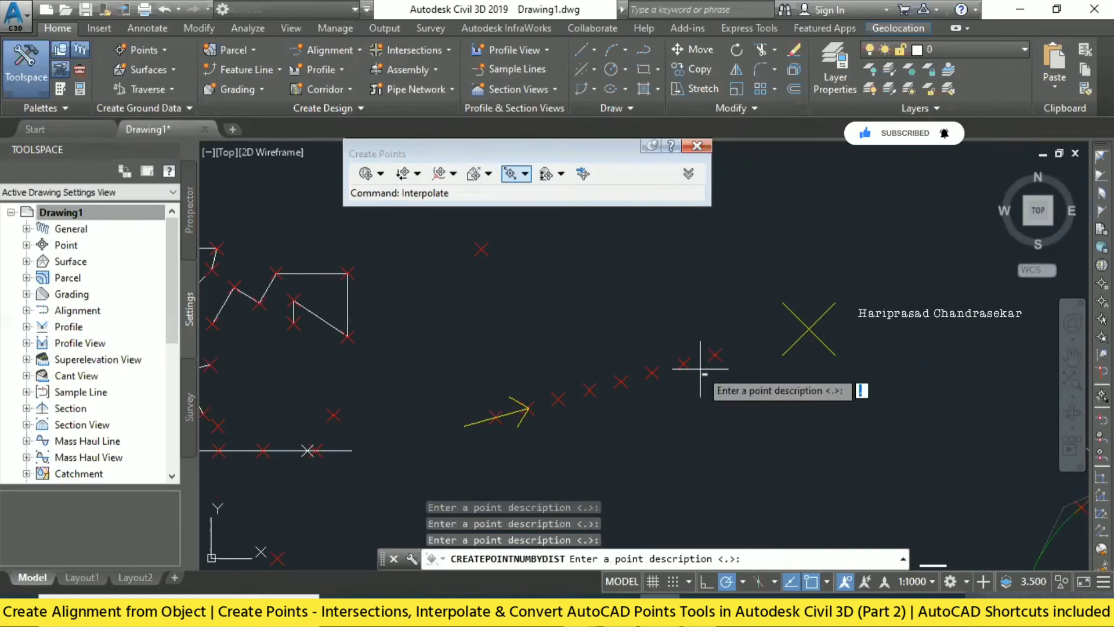
{"action": "key", "text": "Return"}
{"action": "key", "text": "Return"}
{"action": "key", "text": "Return"}
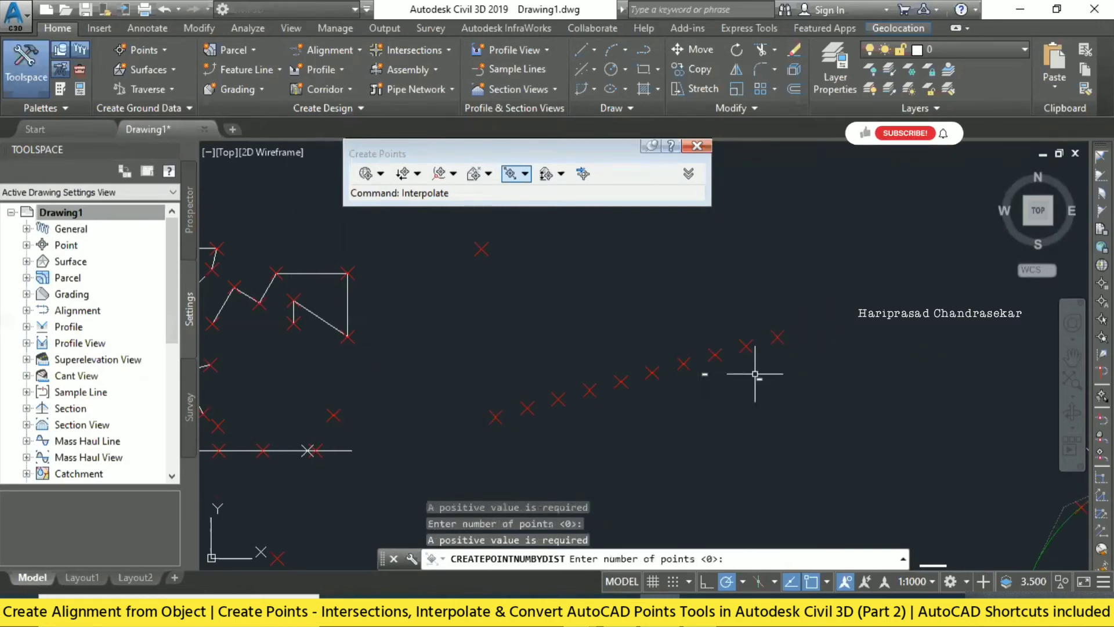
{"action": "key", "text": "Escape"}
Step: Start an Interpolate Intersection point and define its first direction northeastward above the interpolated row, with both control elevations at 0 m and 0 offset
{"action": "left_click", "coordinate": [144, 51]}
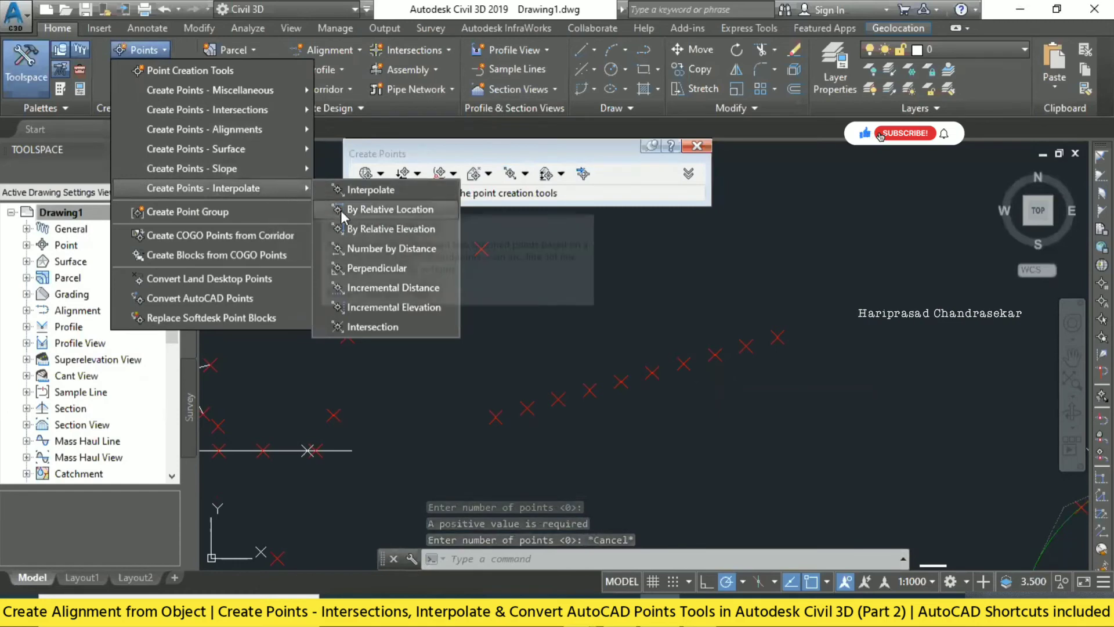
{"action": "left_click", "coordinate": [389, 327]}
{"action": "scroll", "coordinate": [578, 325], "scroll_direction": "up", "scroll_amount": 2}
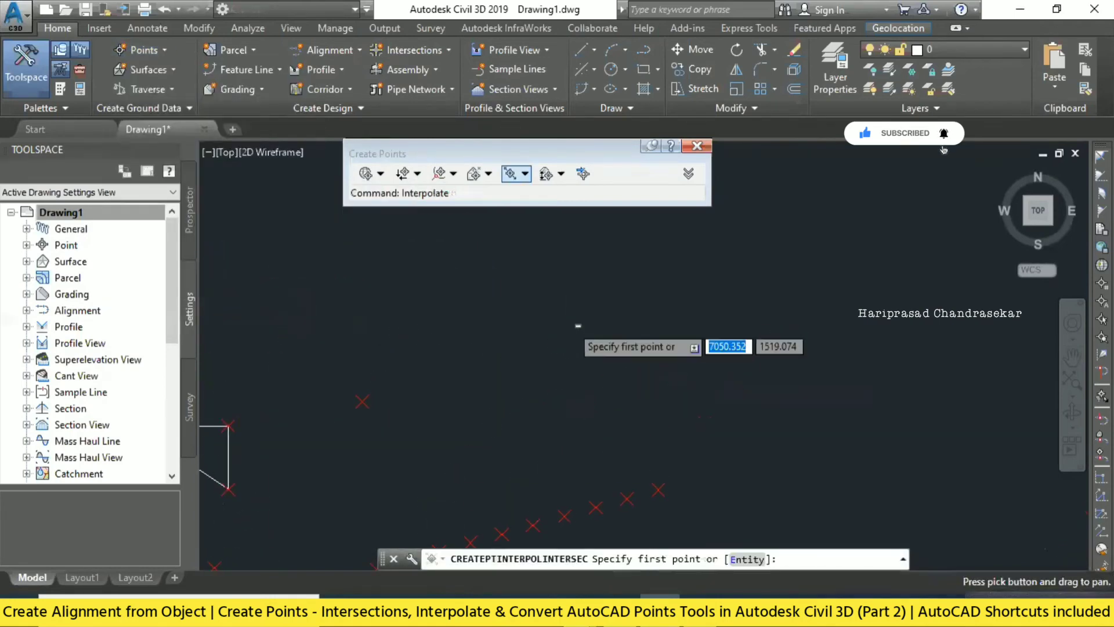
{"action": "left_click", "coordinate": [406, 492]}
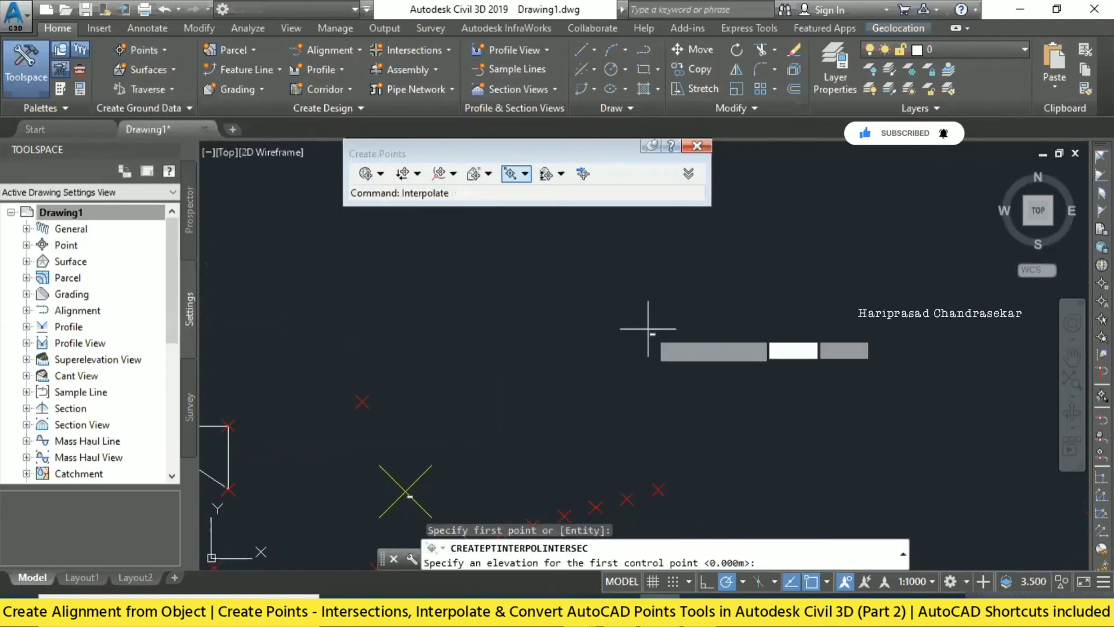
{"action": "key", "text": "Return"}
{"action": "left_click", "coordinate": [685, 316]}
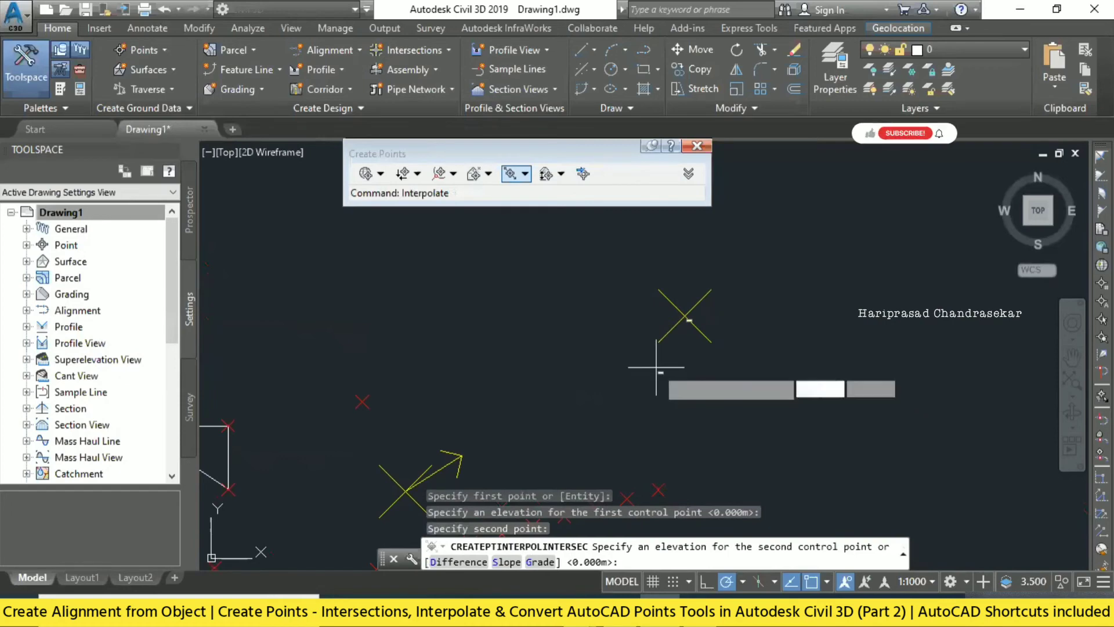
{"action": "key", "text": "Return"}
{"action": "key", "text": "Return"}
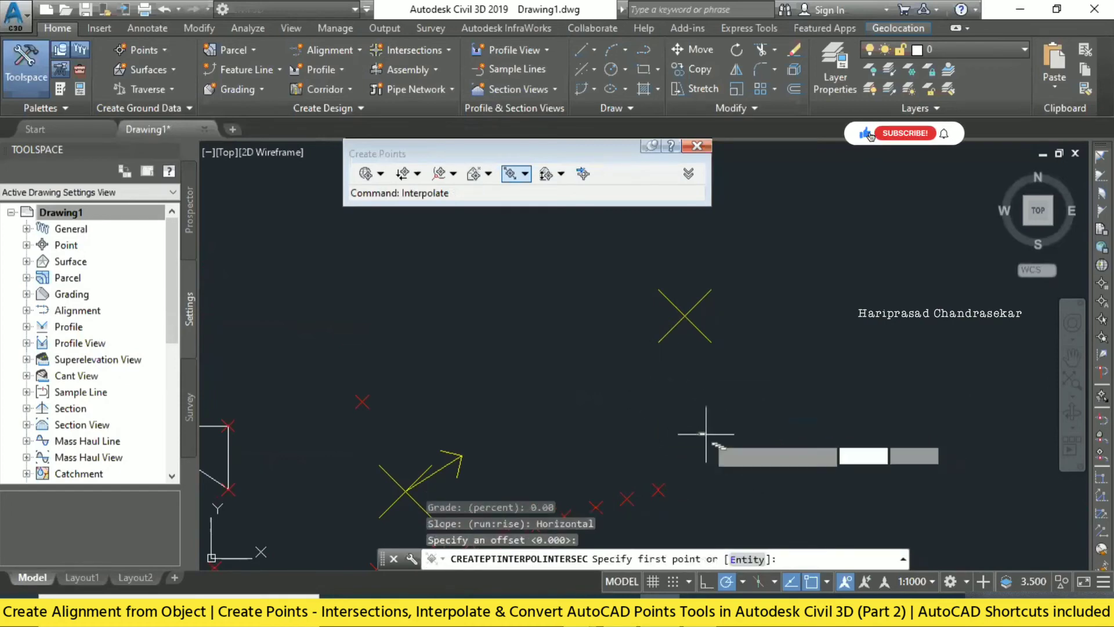
Step: Define the second direction northwestward from the east with 0 offset, create the intersection point with the default description, and end the command
{"action": "left_click", "coordinate": [760, 481]}
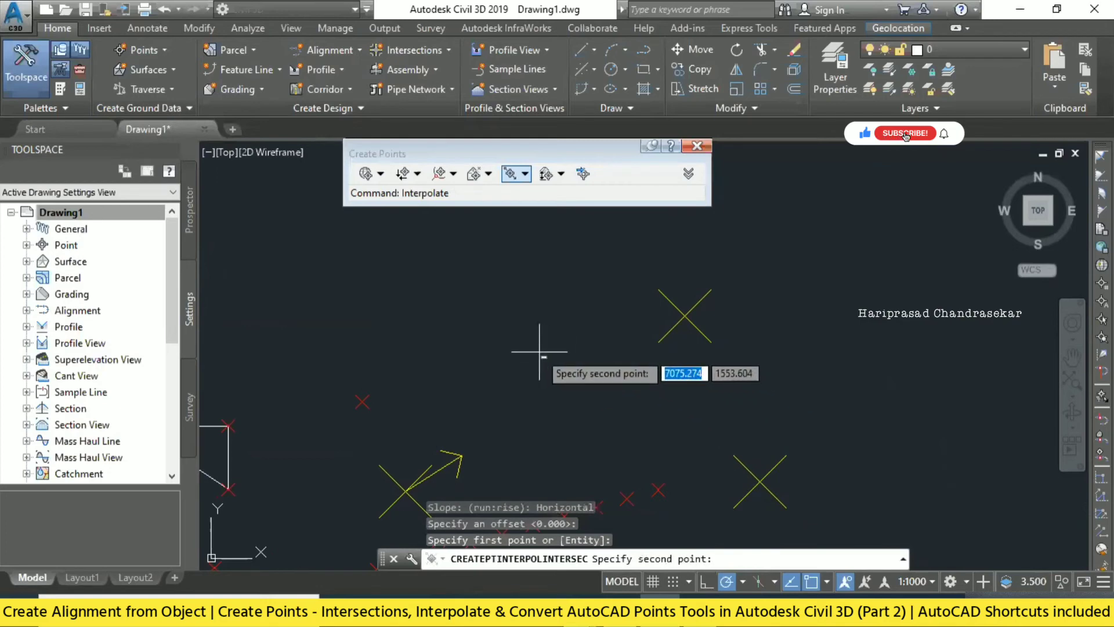
{"action": "left_click", "coordinate": [479, 327]}
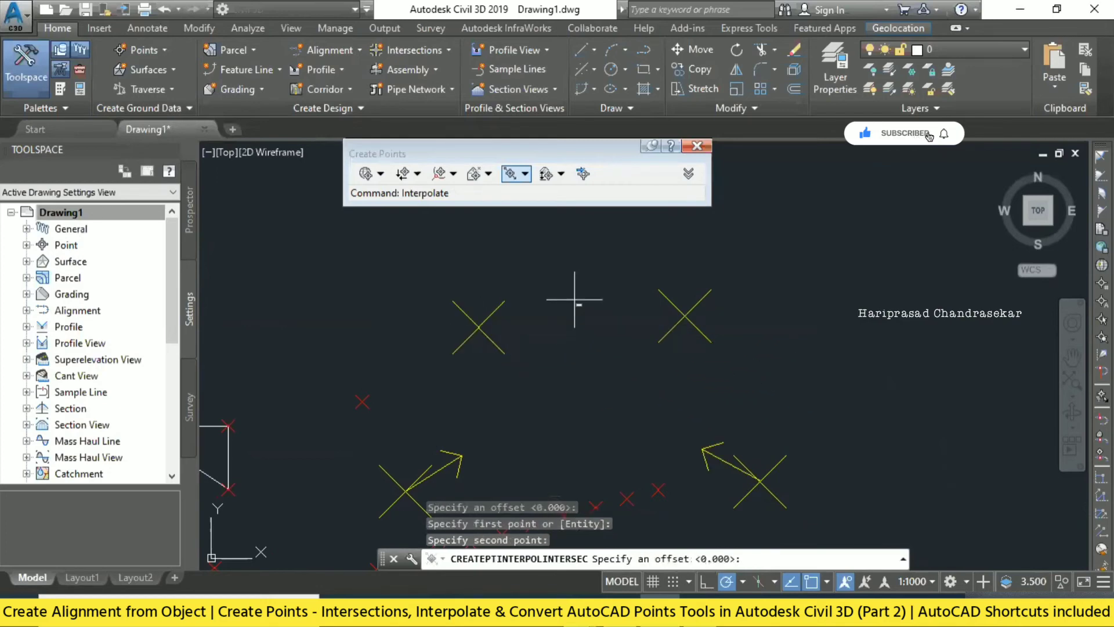
{"action": "key", "text": "Return"}
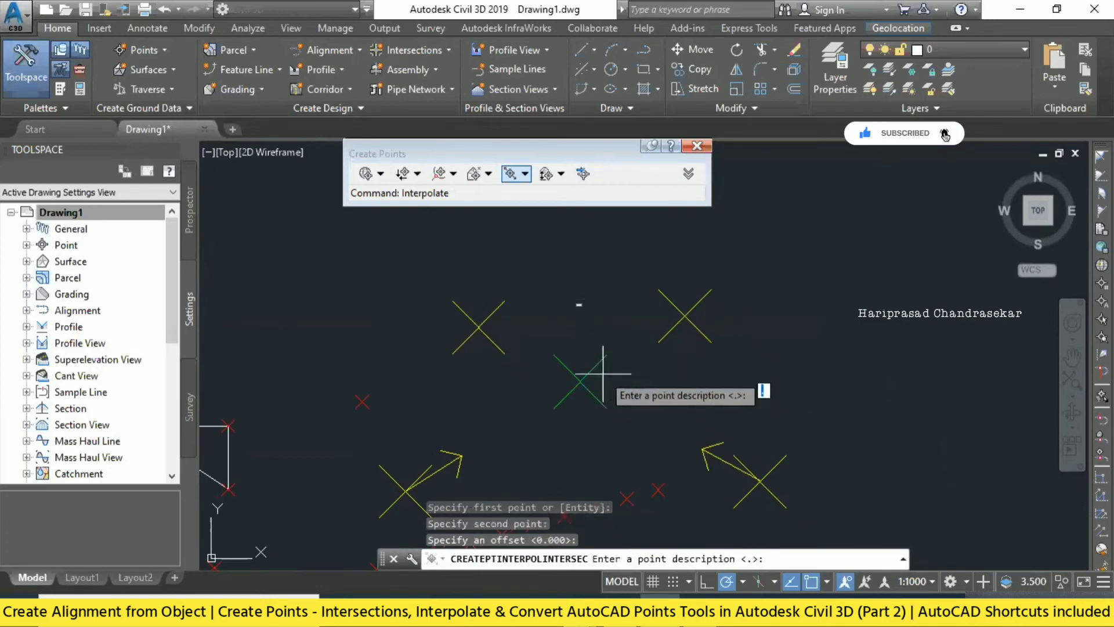
{"action": "key", "text": "Return"}
{"action": "key", "text": "Escape"}
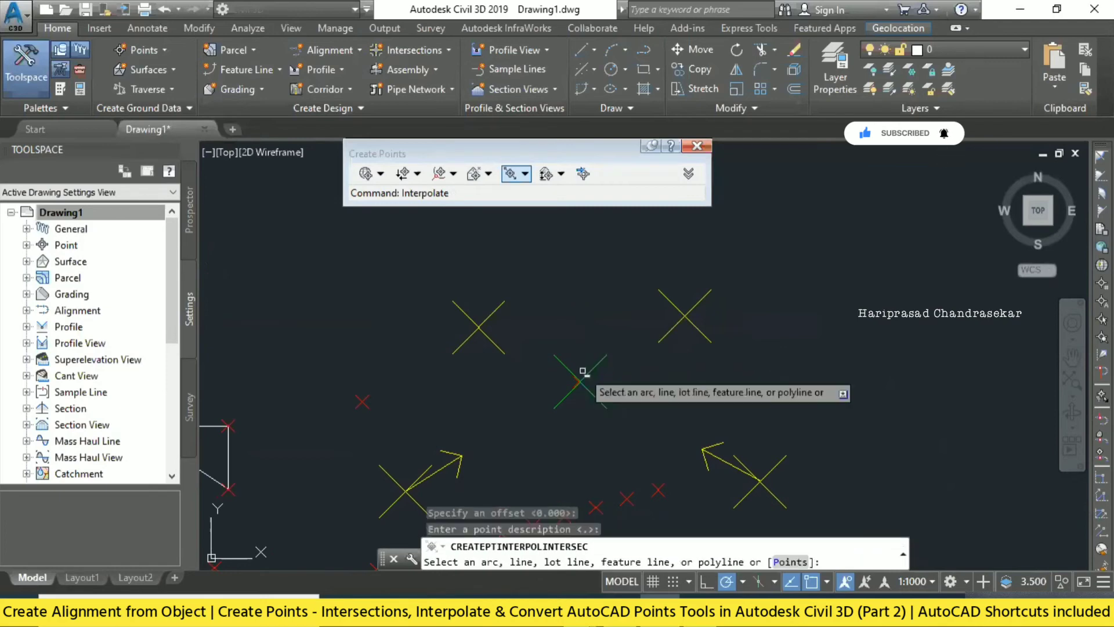
{"action": "key", "text": "Escape"}
{"action": "key", "text": "Escape"}
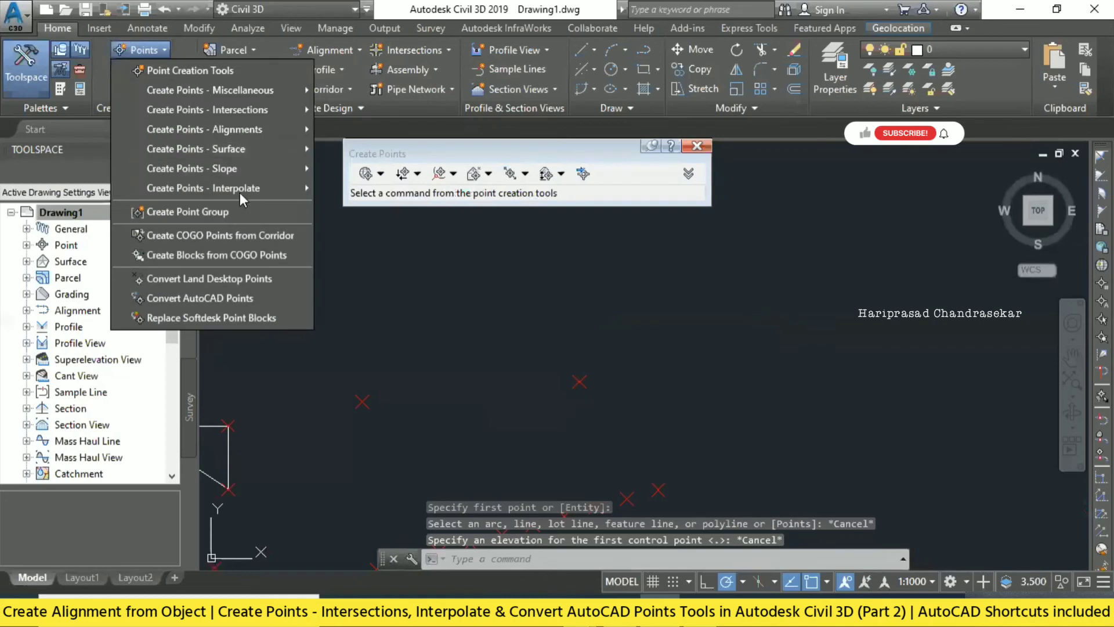
{"action": "mouse_move", "coordinate": [243, 189]}
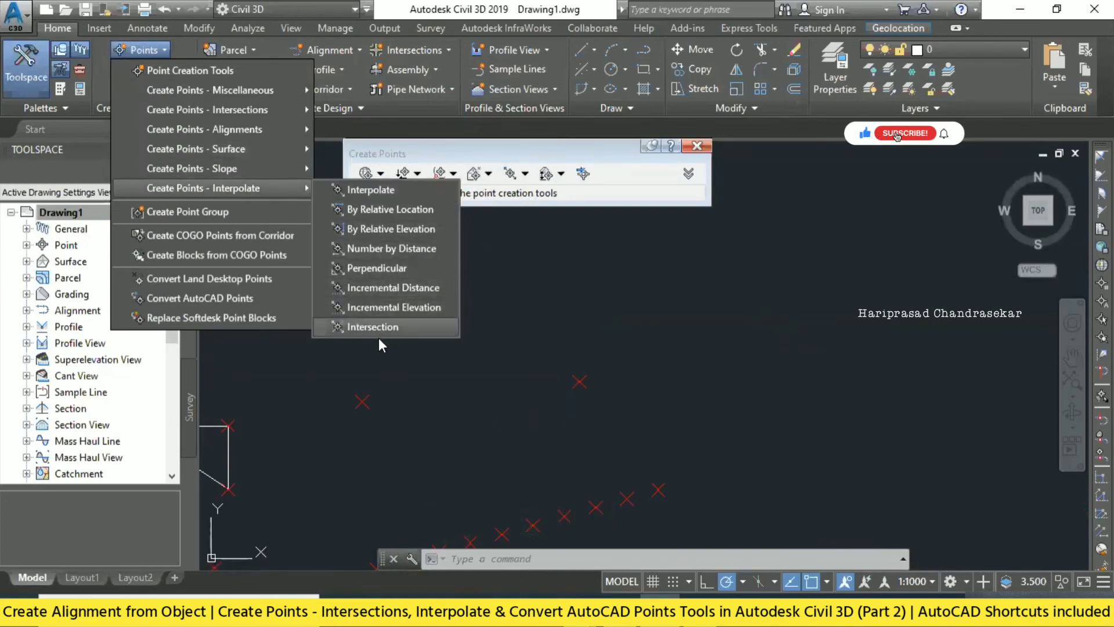
{"action": "key", "text": "Escape"}
{"action": "key", "text": "Escape"}
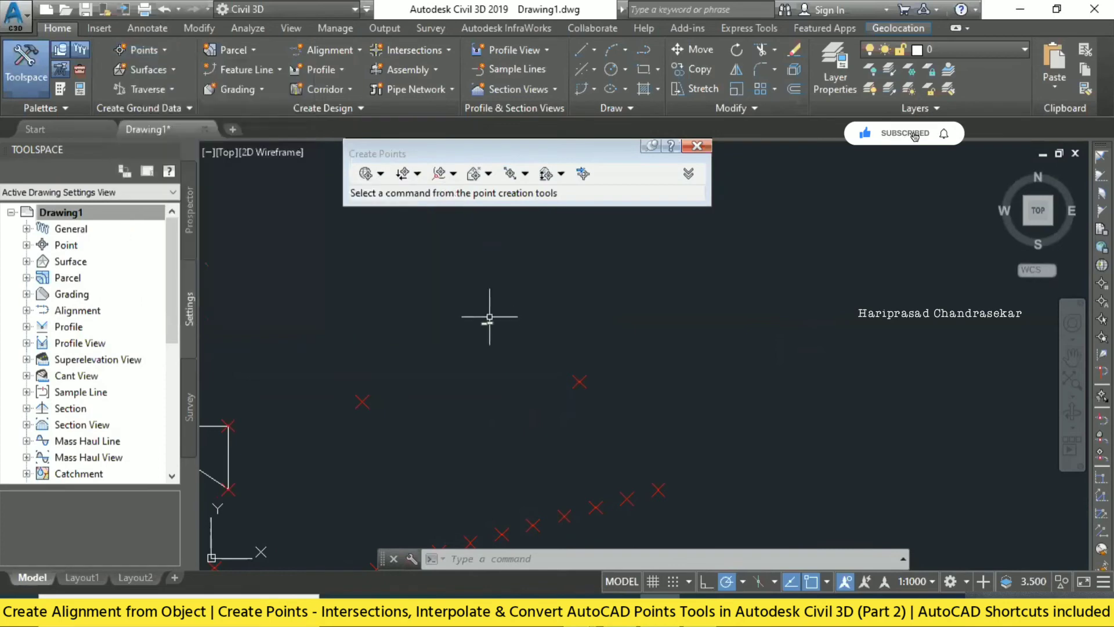
{"action": "scroll", "coordinate": [539, 270], "scroll_direction": "down", "scroll_amount": 5}
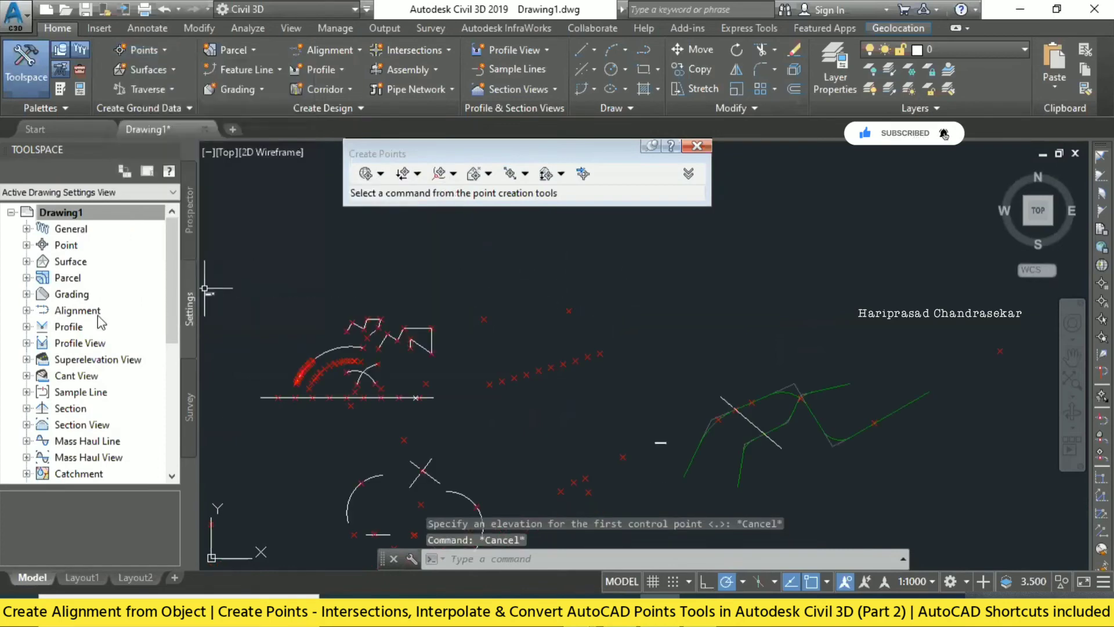
{"action": "mouse_move", "coordinate": [737, 349]}
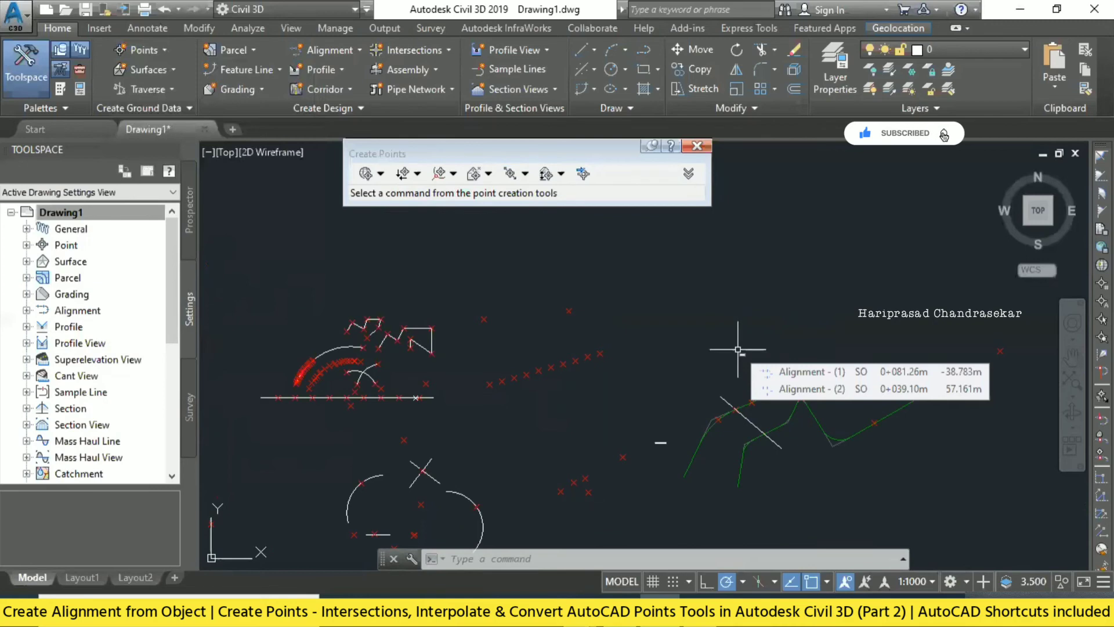
{"action": "scroll", "coordinate": [725, 261], "scroll_direction": "down", "scroll_amount": 2}
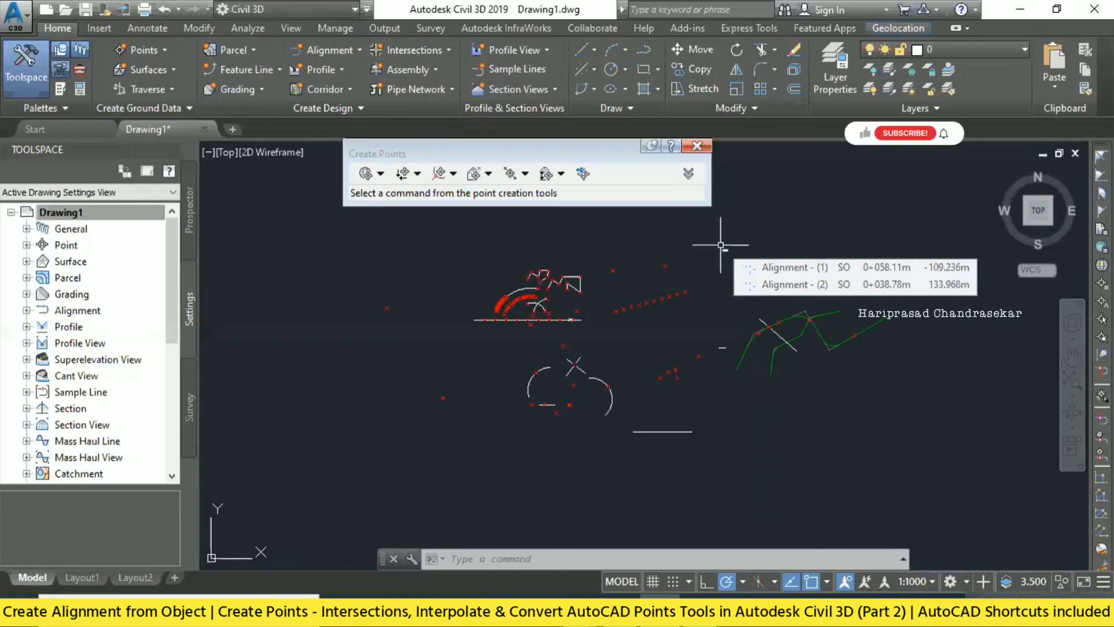
{"action": "middle_click_drag", "start_coordinate": [716, 242], "coordinate": [660, 258]}
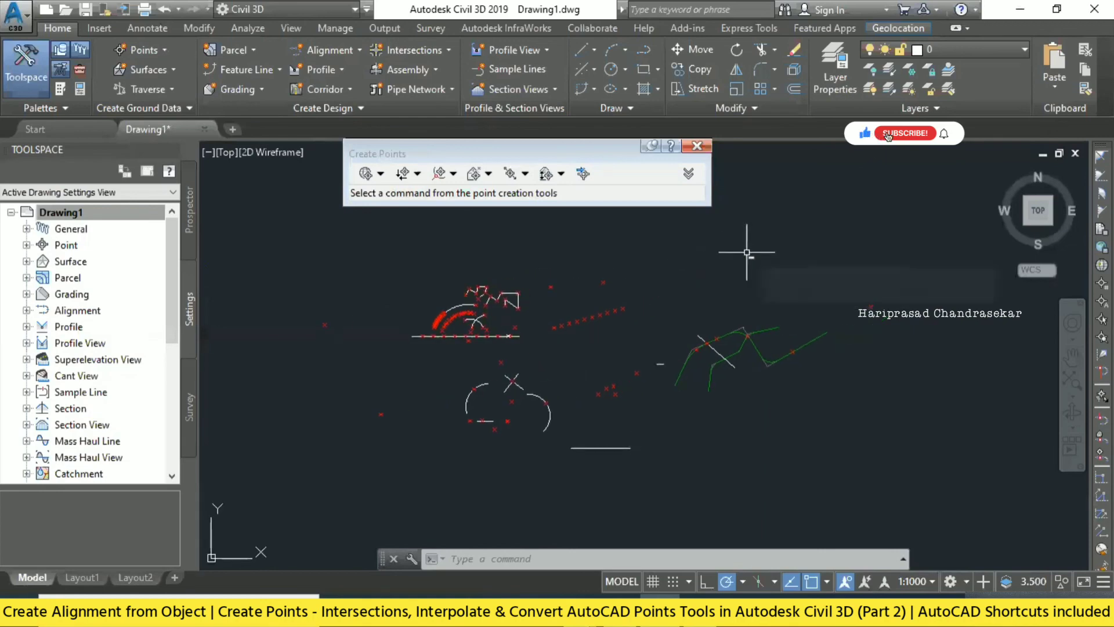
{"action": "mouse_move", "coordinate": [747, 253]}
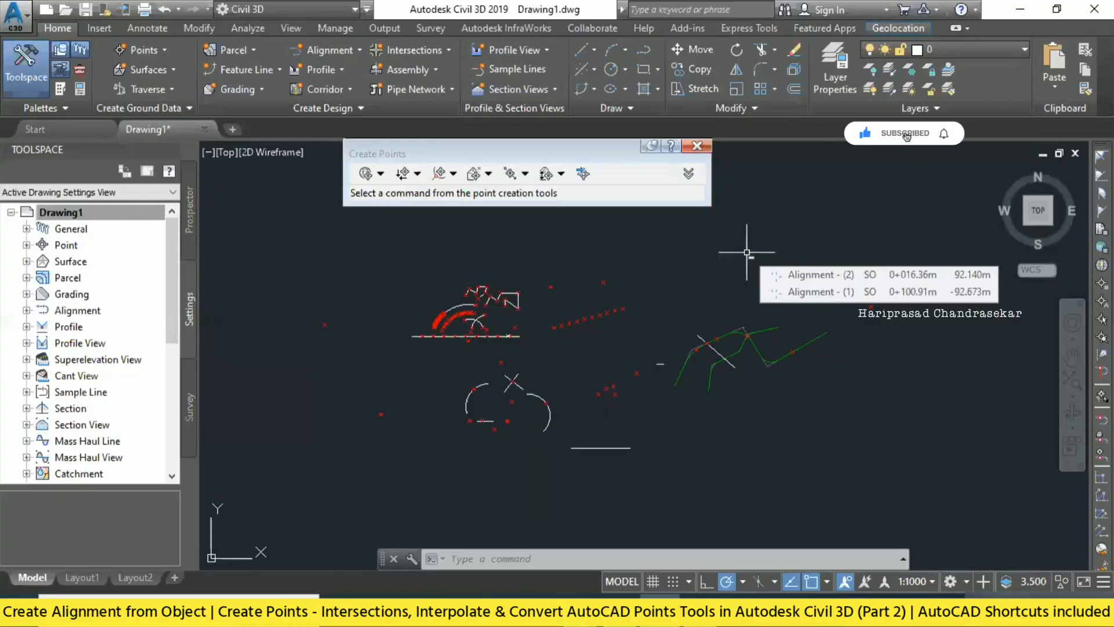